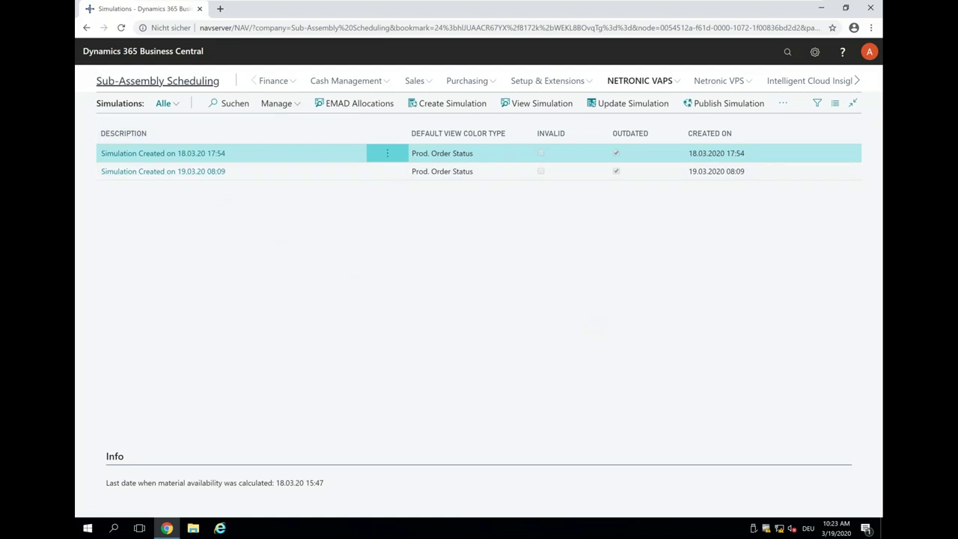
Step: Leave the simulations list for the home page and show the "Fall 1: Reine Auftragsfertigung" slide in PowerPoint
{"action": "left_click", "coordinate": [157, 81]}
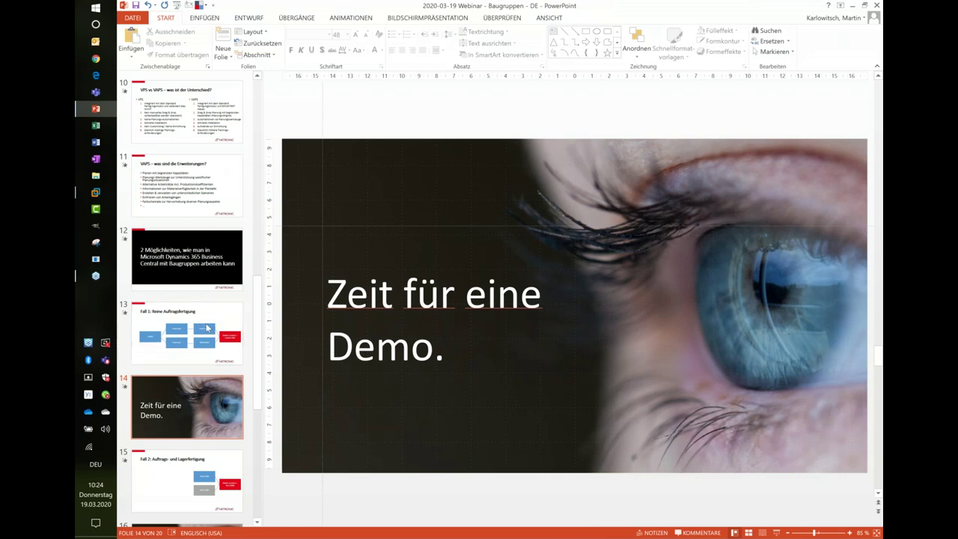
{"action": "left_click", "coordinate": [207, 330]}
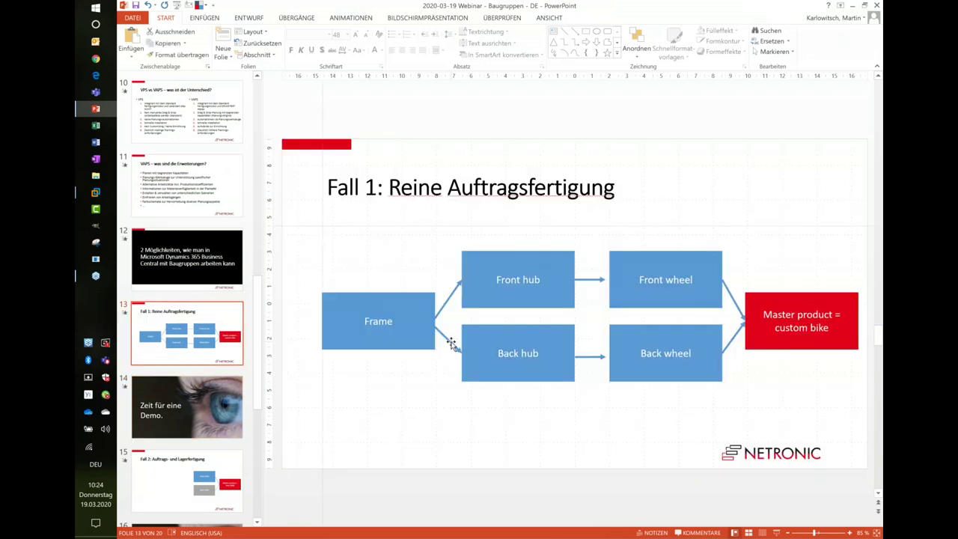
Step: Switch back to the virtual machine running Business Central, search for "item" and open the Items list
{"action": "mouse_move", "coordinate": [95, 193]}
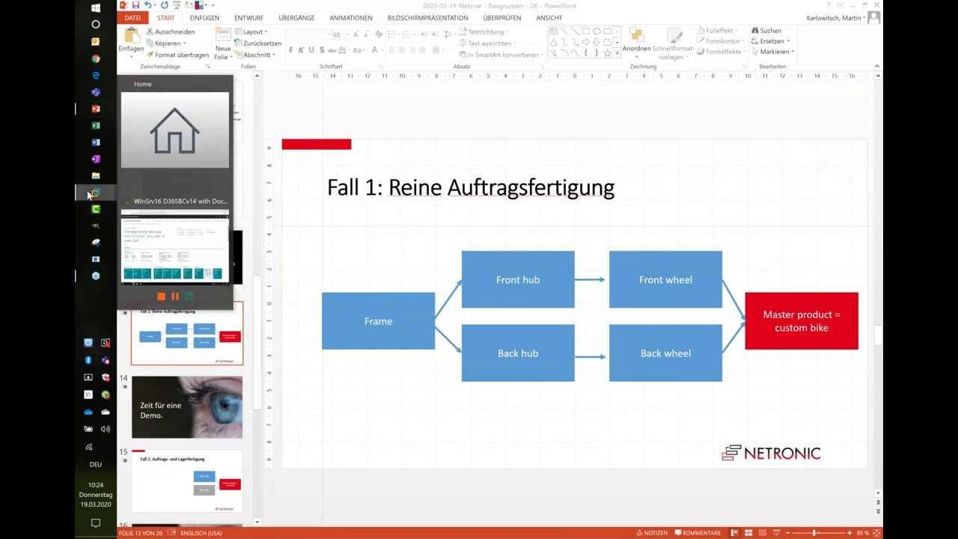
{"action": "left_click", "coordinate": [148, 246]}
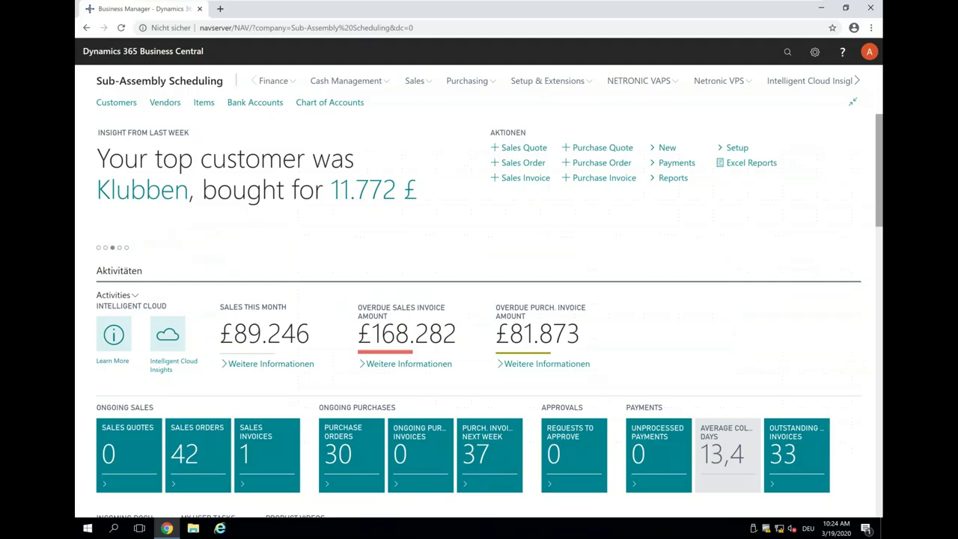
{"action": "left_click", "coordinate": [780, 59]}
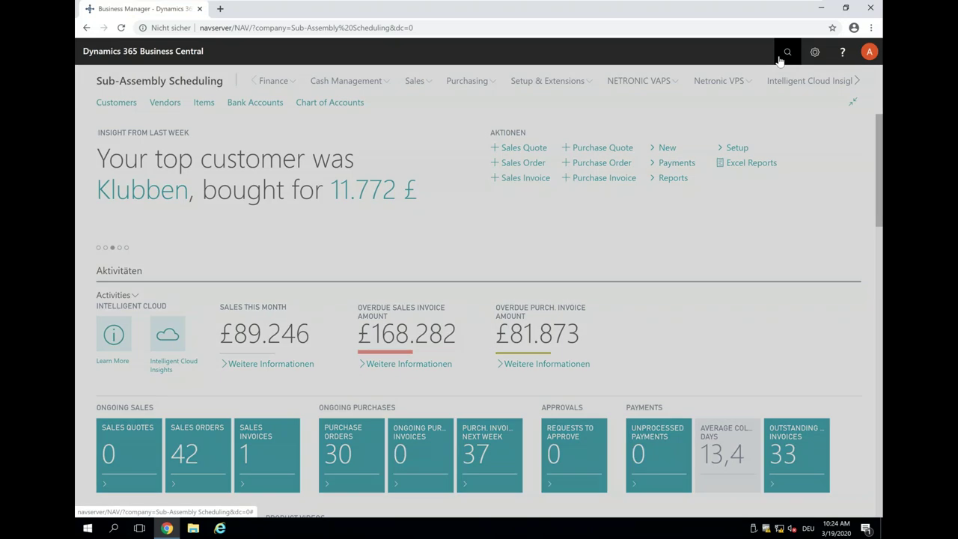
{"action": "type", "text": "em"}
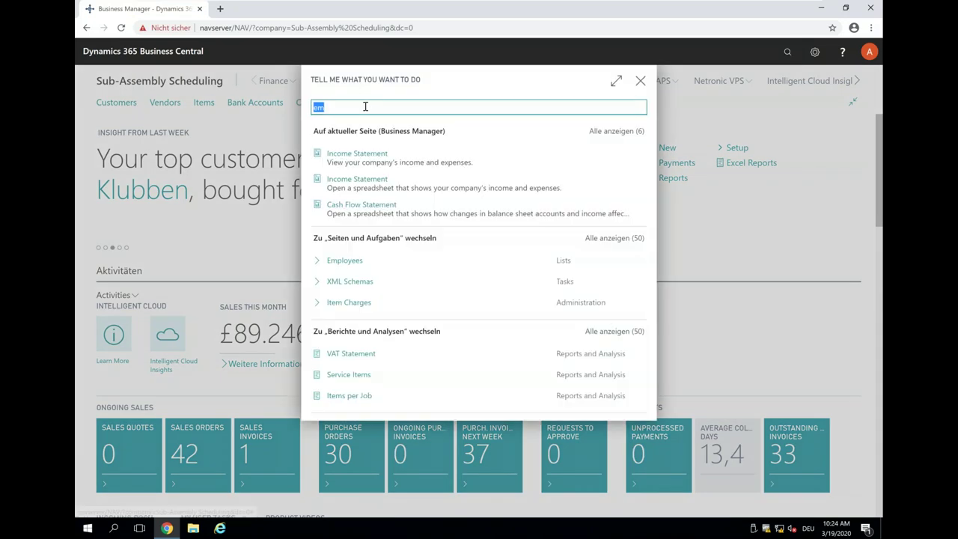
{"action": "left_click_drag", "start_coordinate": [363, 107], "coordinate": [314, 107]}
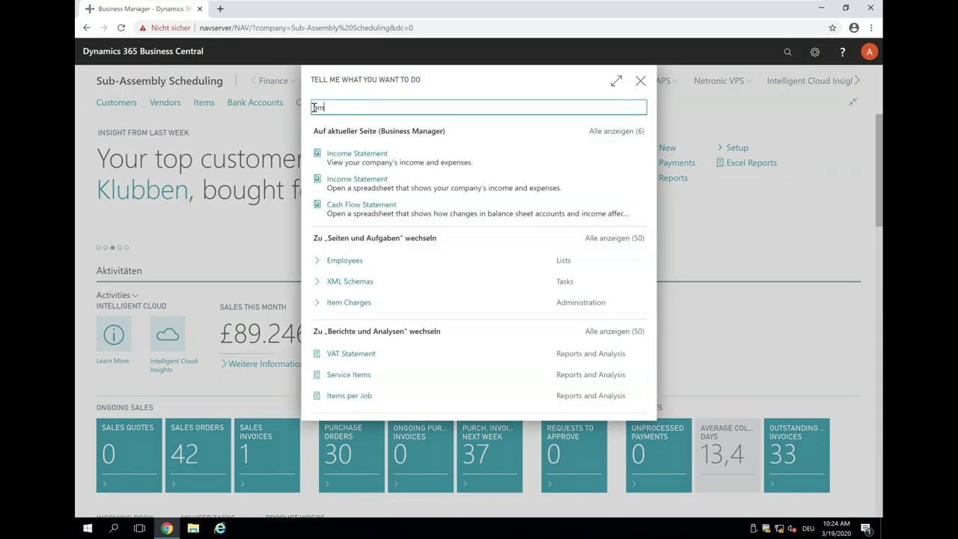
{"action": "type", "text": "it"}
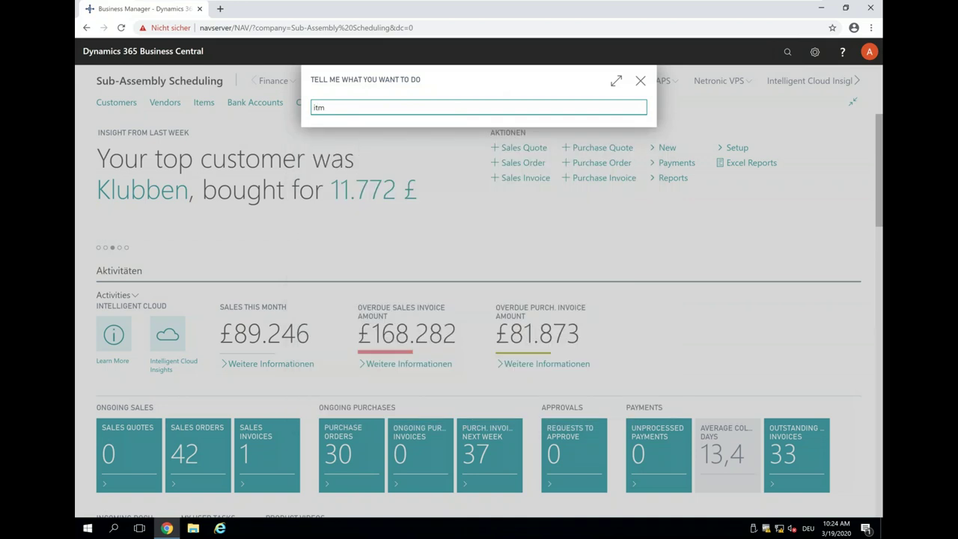
{"action": "type", "text": "e"}
{"action": "left_click", "coordinate": [341, 153]}
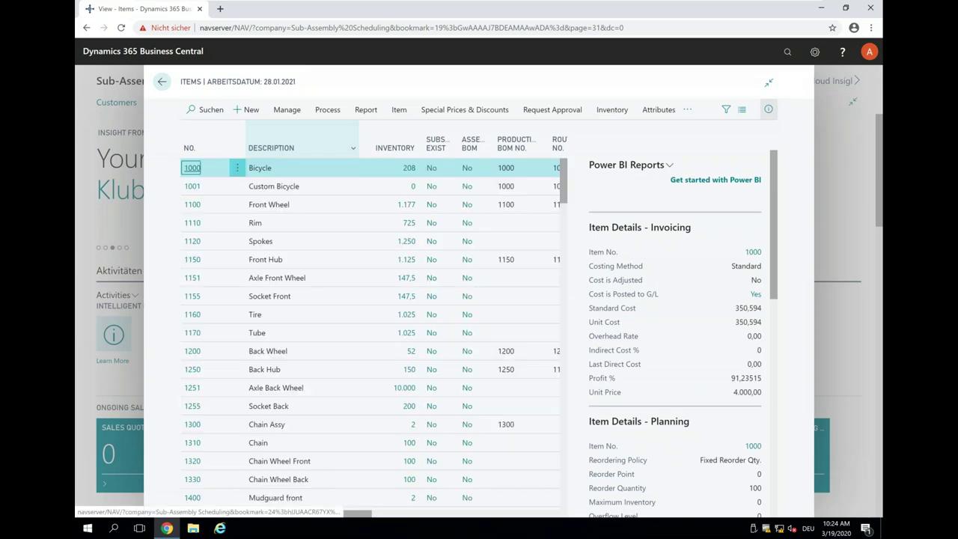
Step: Open the item card of 1001 Custom Bicycle and review its replenishment settings, including the manufacturing policy options
{"action": "left_click", "coordinate": [192, 187]}
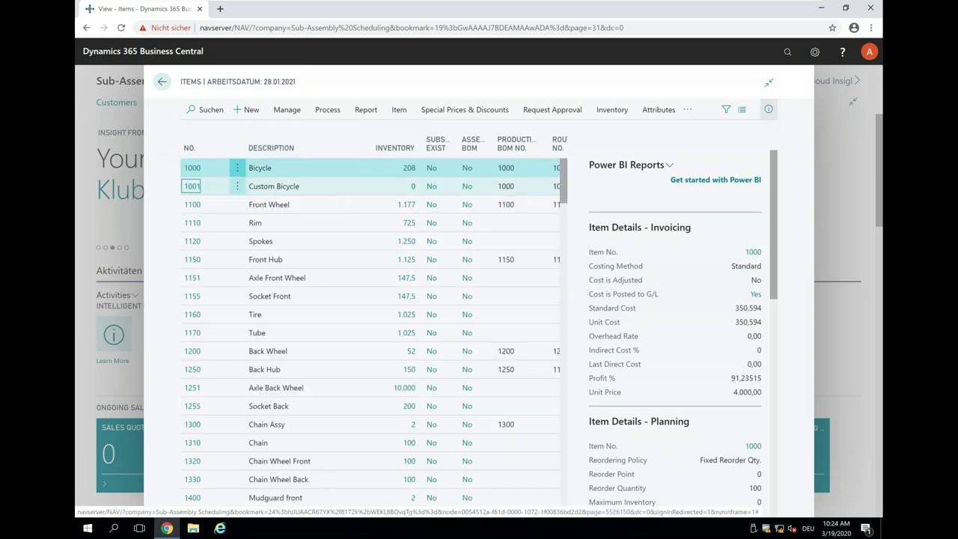
{"action": "left_click", "coordinate": [191, 193]}
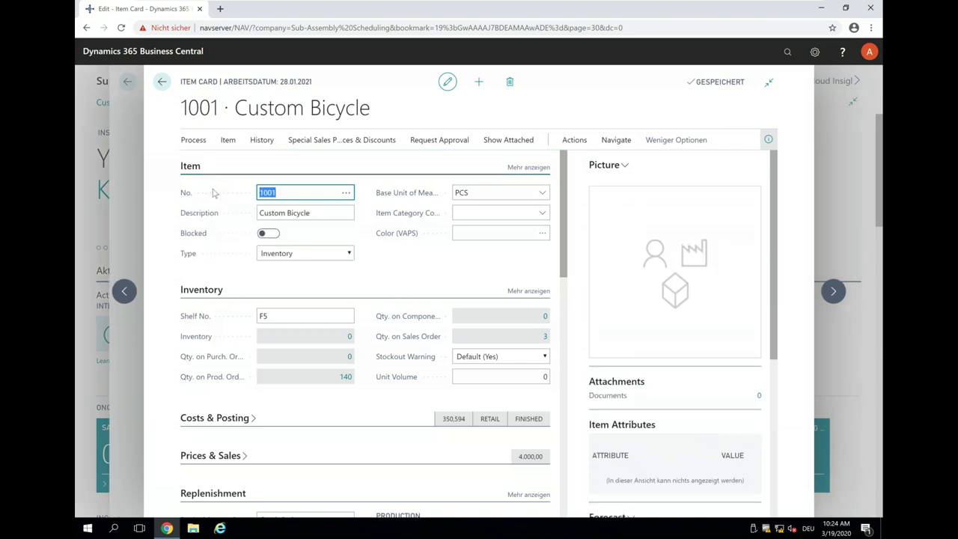
{"action": "scroll", "coordinate": [306, 253], "scroll_direction": "down", "scroll_amount": 3}
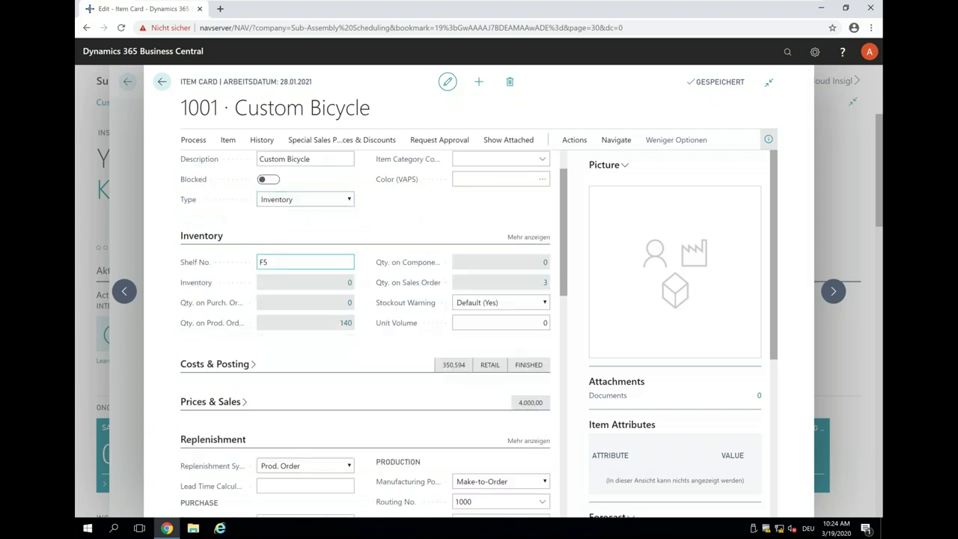
{"action": "left_click", "coordinate": [220, 192]}
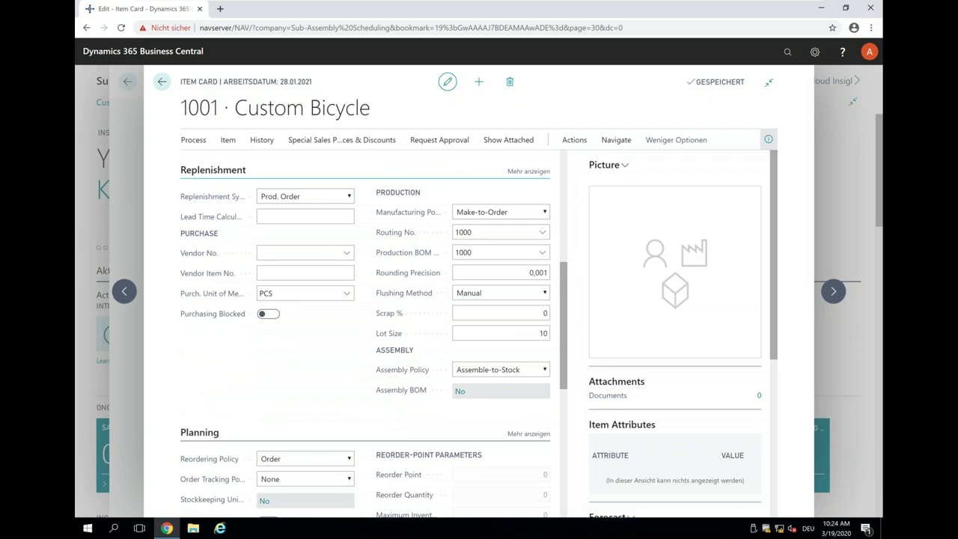
{"action": "mouse_move", "coordinate": [208, 203]}
{"action": "mouse_move", "coordinate": [401, 219]}
{"action": "left_click", "coordinate": [483, 213]}
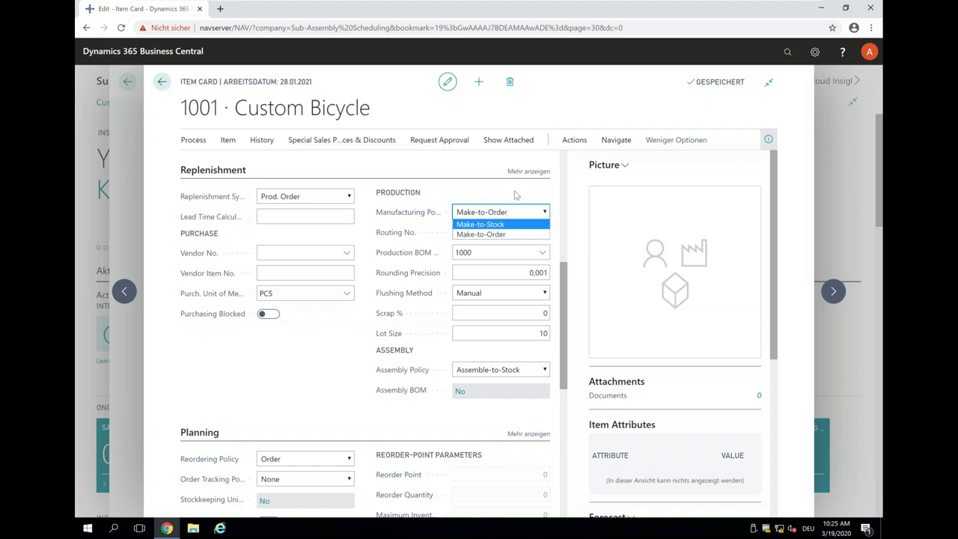
{"action": "left_click", "coordinate": [522, 199]}
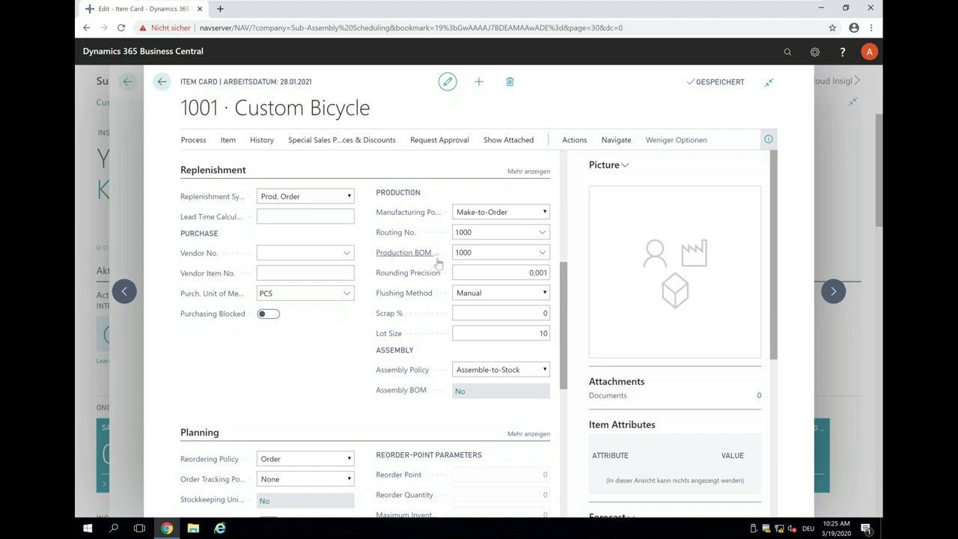
Step: Open production BOM 1000 Bicycle in view mode from the full BOM list of the Custom Bicycle card
{"action": "left_click", "coordinate": [544, 256]}
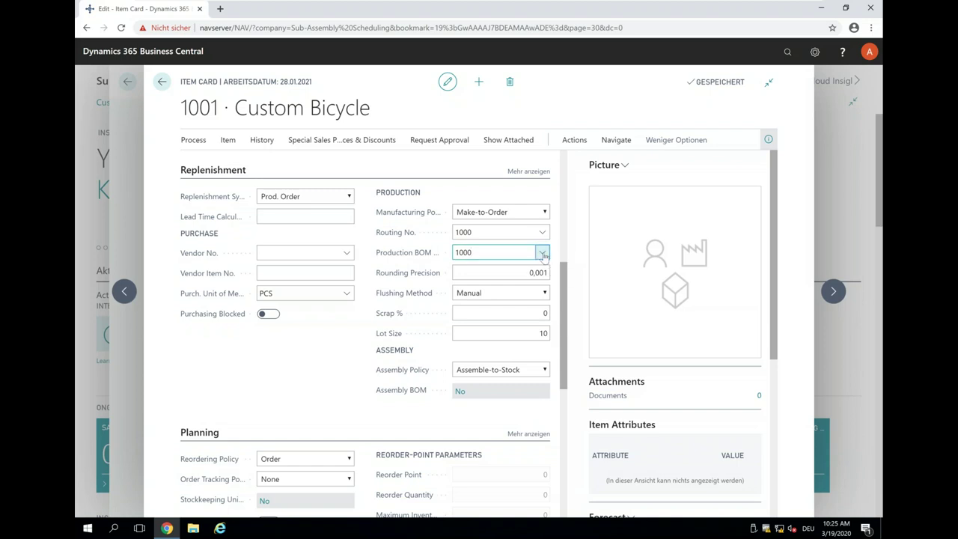
{"action": "left_click", "coordinate": [542, 253]}
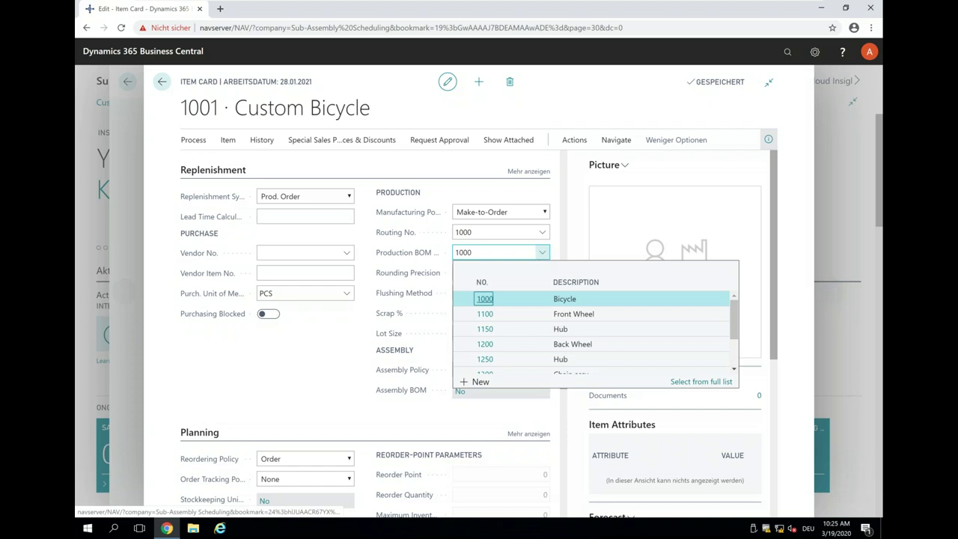
{"action": "left_click", "coordinate": [702, 382]}
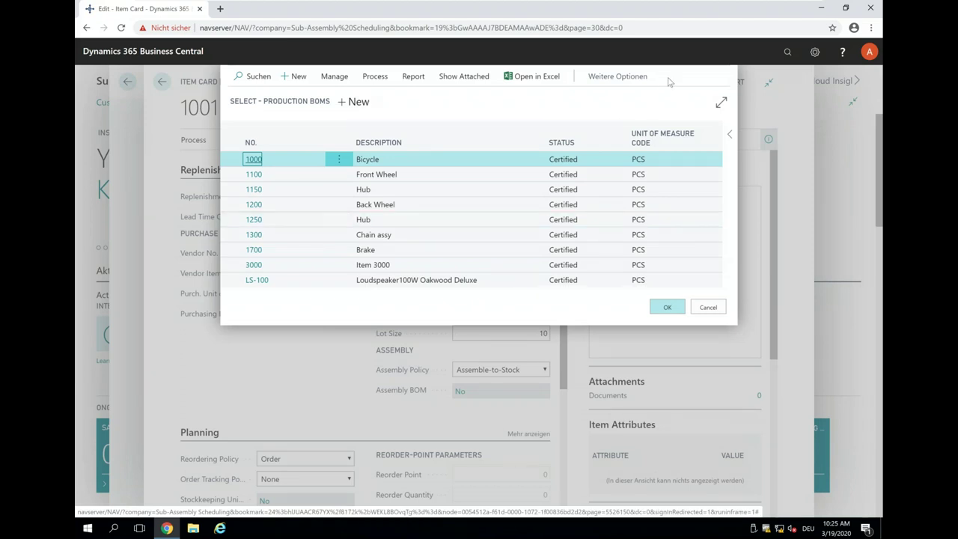
{"action": "left_click_drag", "start_coordinate": [670, 84], "coordinate": [651, 149]}
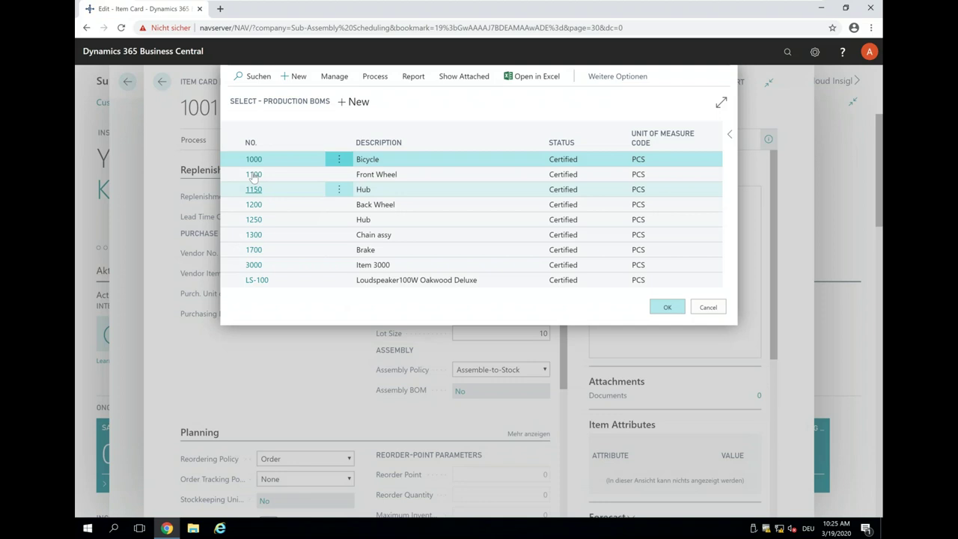
{"action": "left_click", "coordinate": [329, 79]}
{"action": "left_click", "coordinate": [287, 101]}
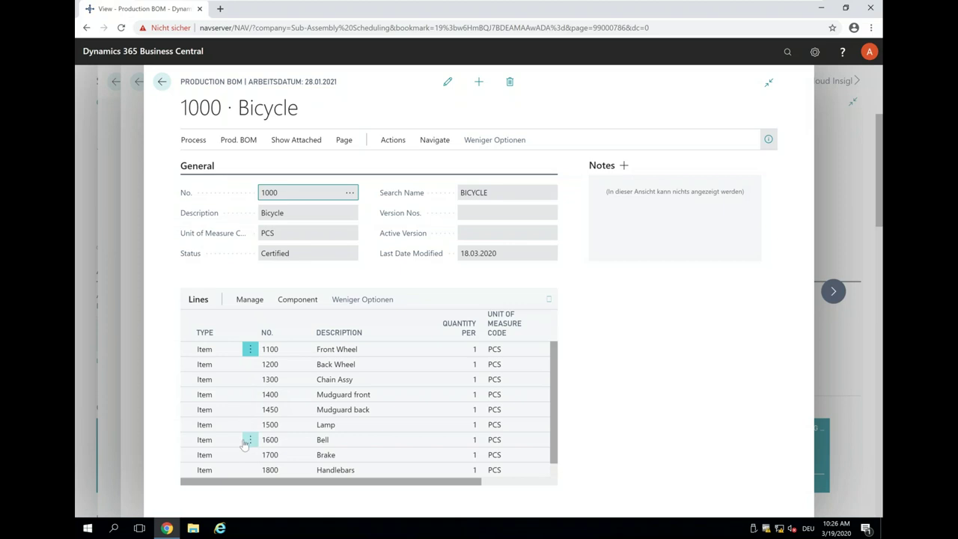
Step: Examine the component lines of the Bicycle production BOM and return to the Items list without selecting another BOM
{"action": "scroll", "coordinate": [348, 423], "scroll_direction": "down", "scroll_amount": 1}
{"action": "scroll", "coordinate": [348, 423], "scroll_direction": "up", "scroll_amount": 1}
{"action": "left_click", "coordinate": [376, 382]}
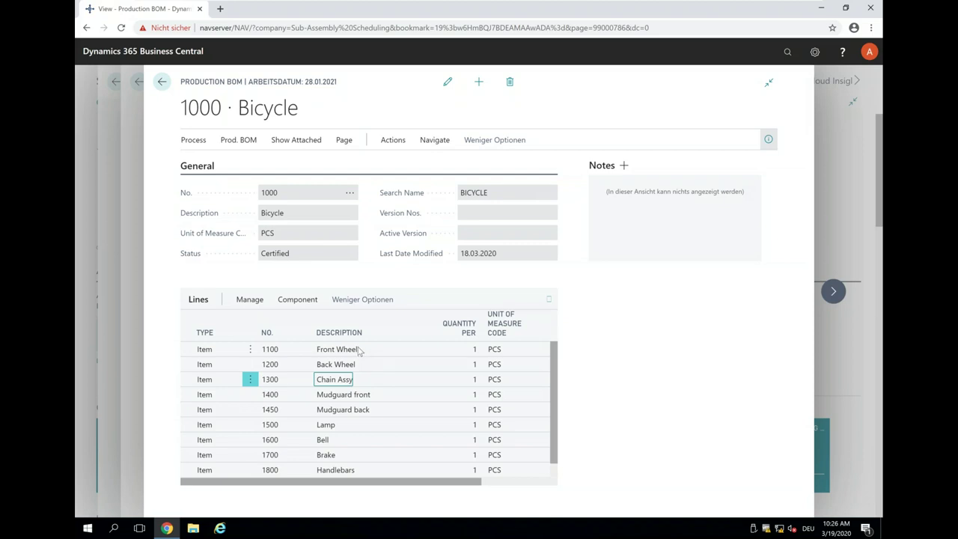
{"action": "left_click", "coordinate": [162, 83]}
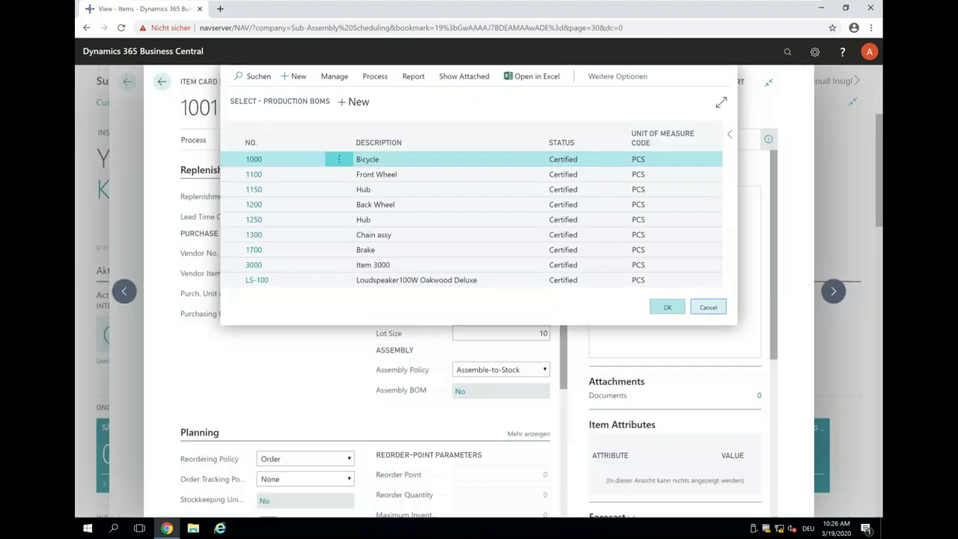
{"action": "left_click", "coordinate": [708, 307]}
{"action": "left_click", "coordinate": [162, 83]}
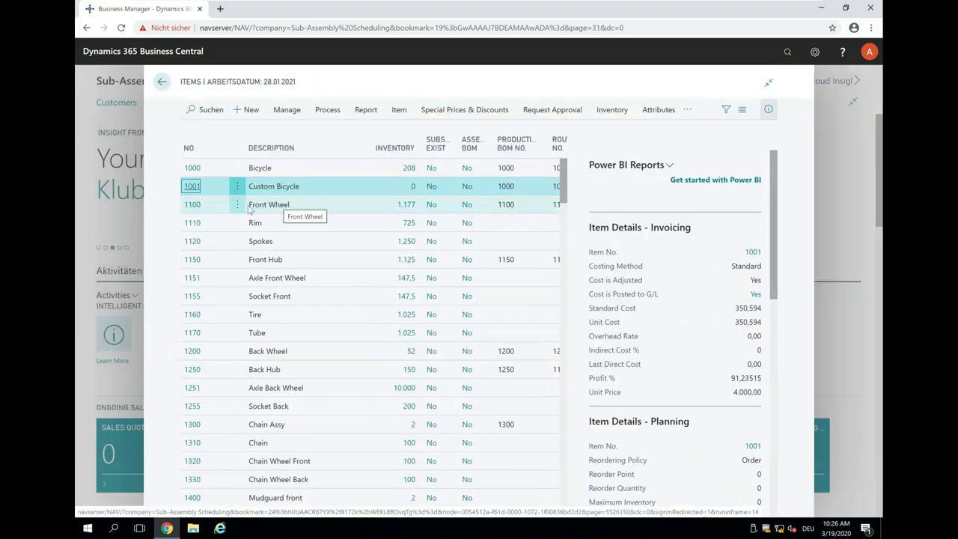
Step: Open the item card of 1100 Front Wheel and review its replenishment and production settings
{"action": "left_click", "coordinate": [193, 206]}
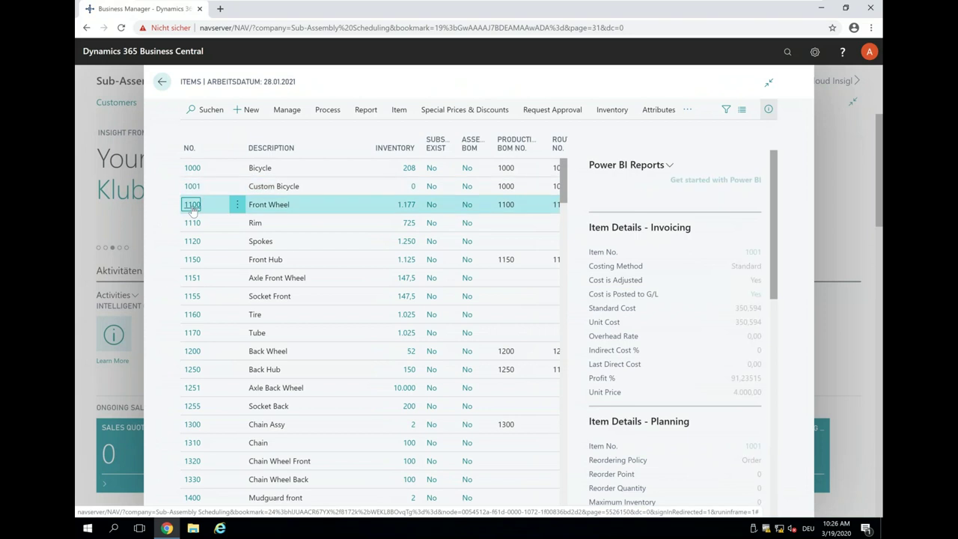
{"action": "left_click", "coordinate": [192, 209]}
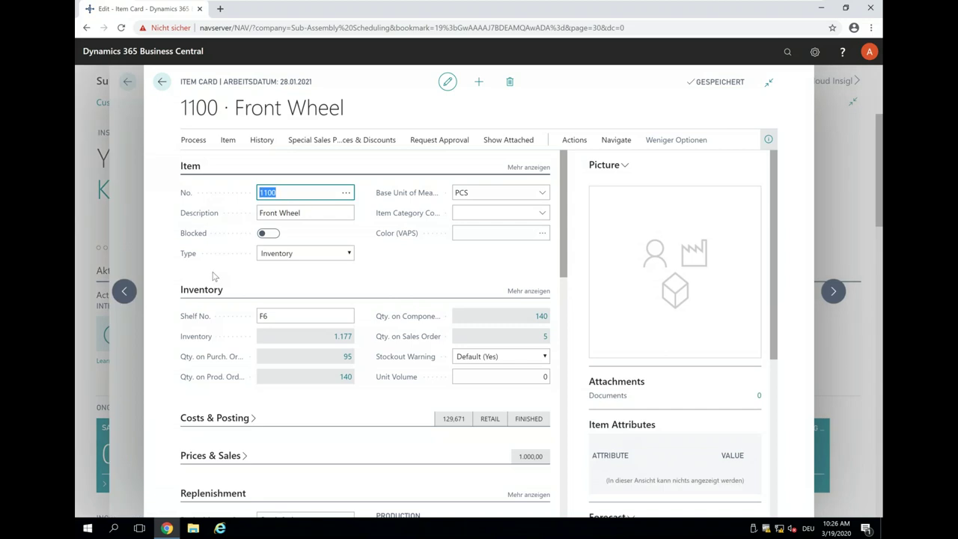
{"action": "scroll", "coordinate": [213, 276], "scroll_direction": "down", "scroll_amount": 4}
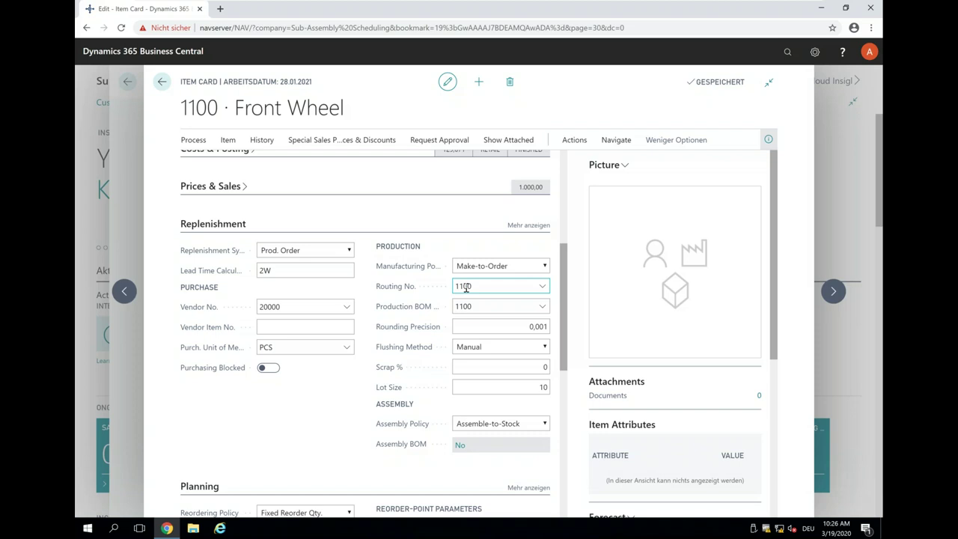
{"action": "mouse_move", "coordinate": [408, 313]}
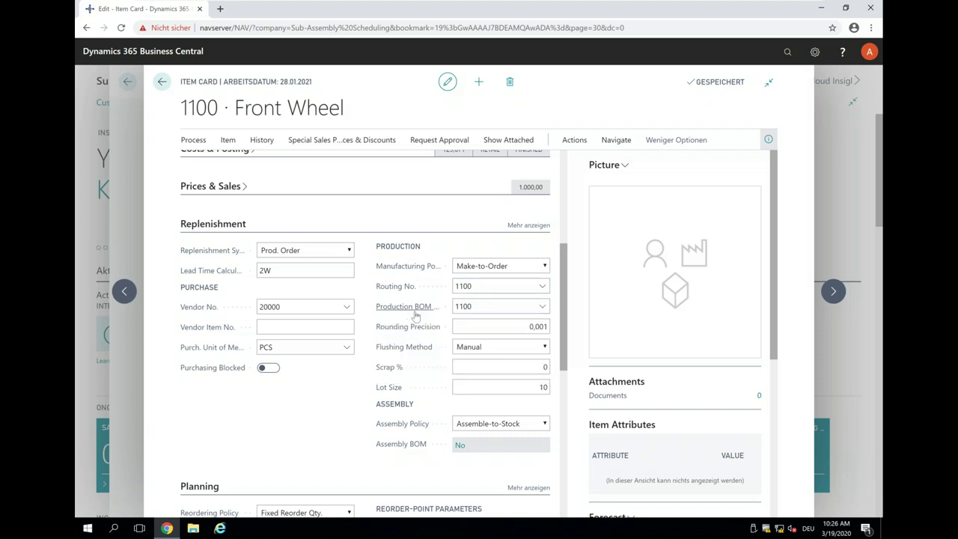
Step: View production BOM 1100 Front Wheel from the full BOM list, examine its Front Hub component line, and return to the list
{"action": "left_click", "coordinate": [541, 307]}
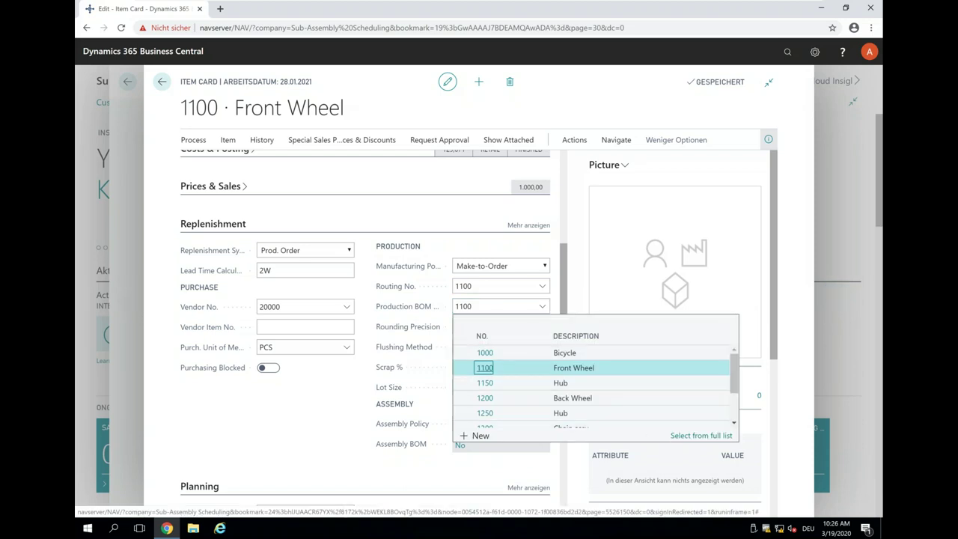
{"action": "left_click", "coordinate": [696, 436]}
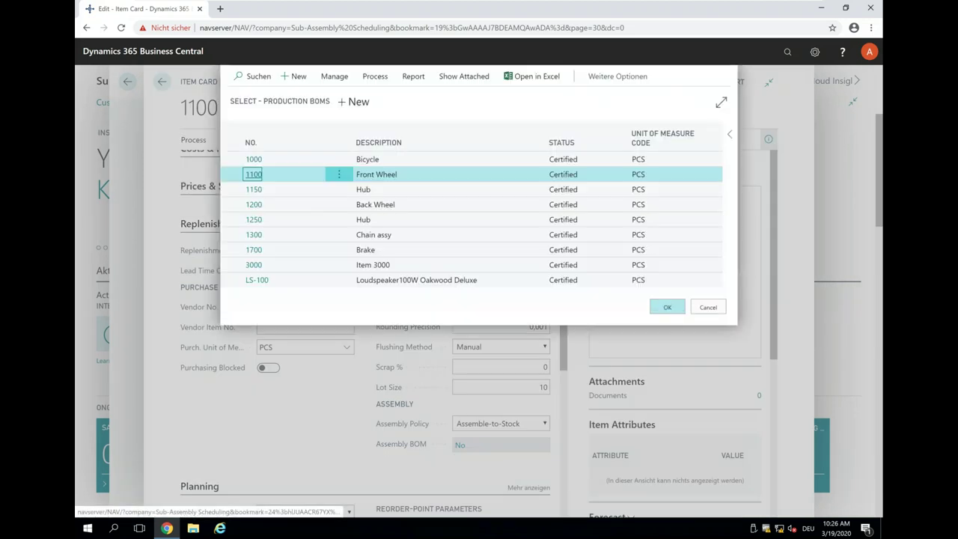
{"action": "left_click", "coordinate": [329, 78]}
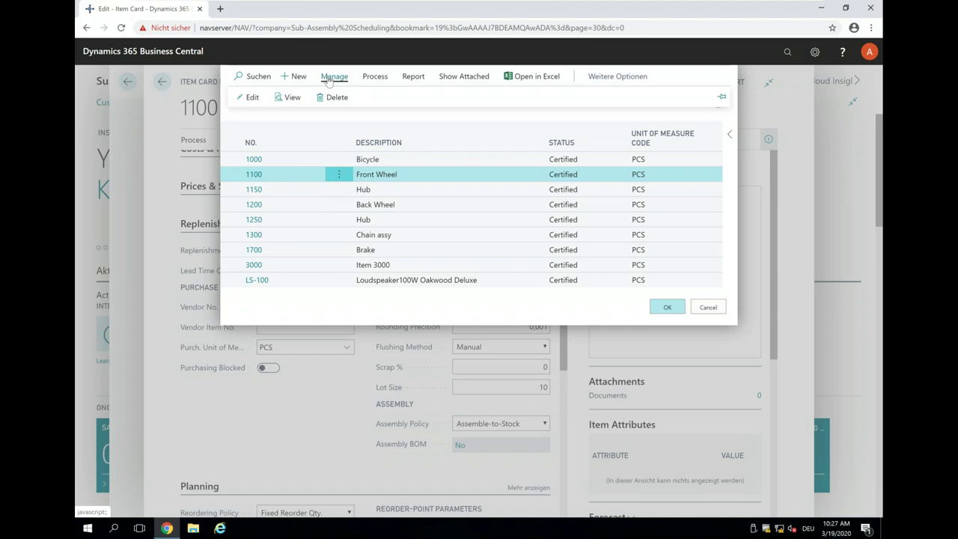
{"action": "left_click", "coordinate": [288, 100]}
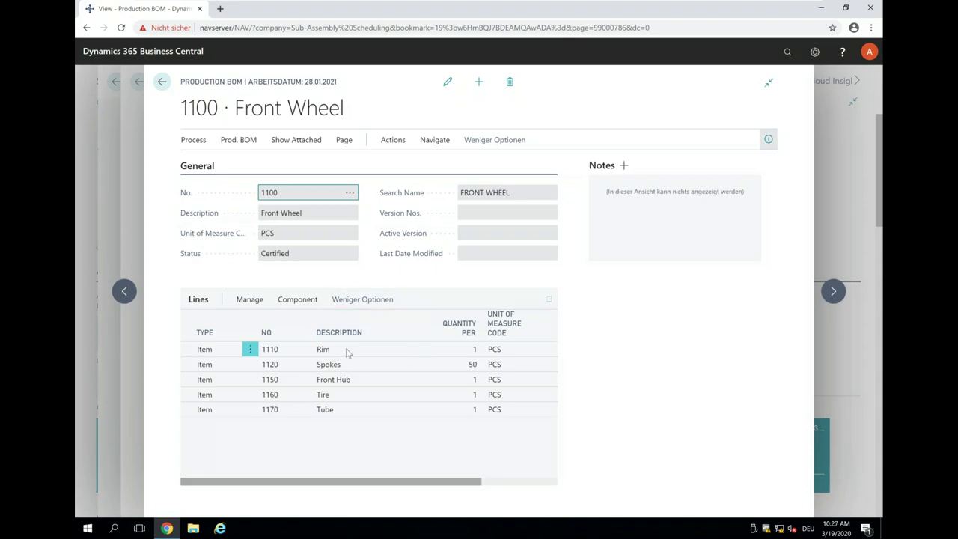
{"action": "left_click", "coordinate": [229, 381]}
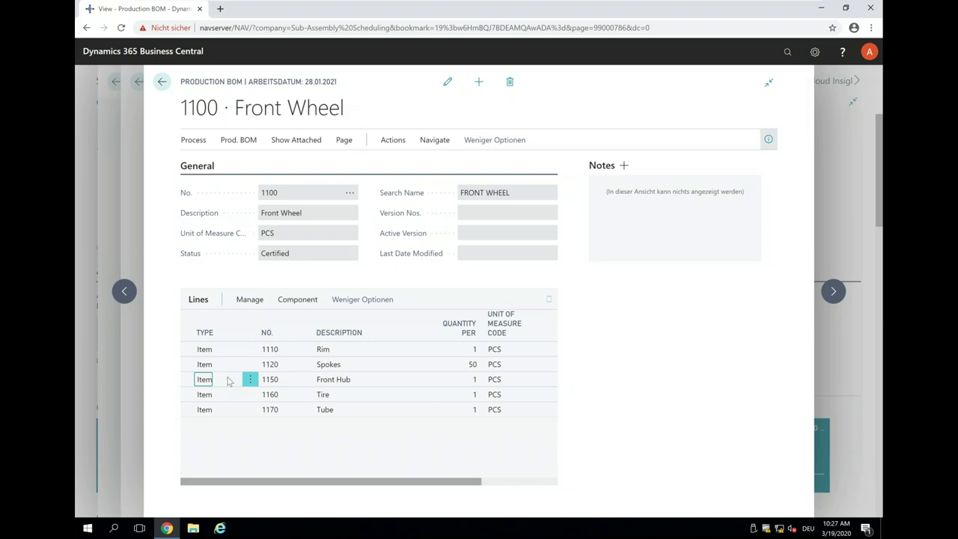
{"action": "left_click", "coordinate": [162, 82]}
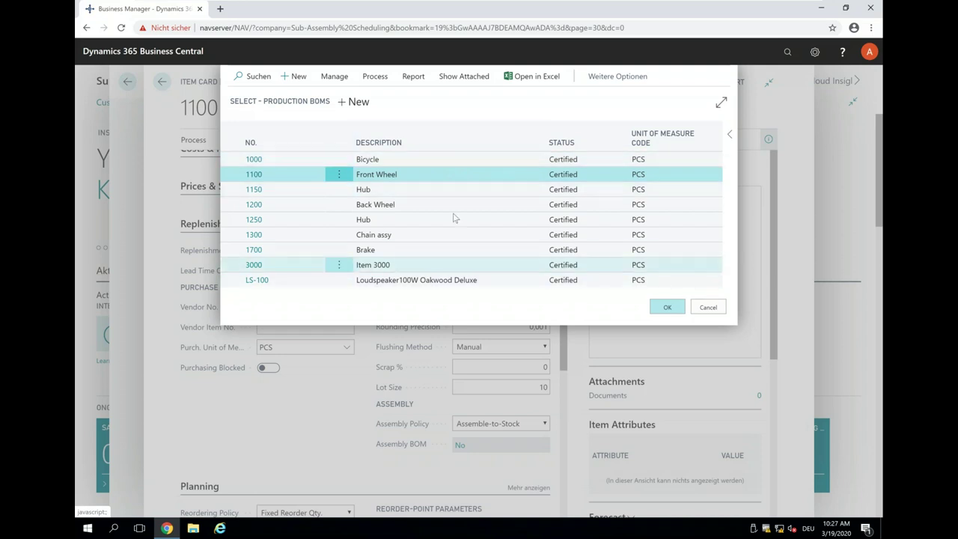
Step: Set the Front Wheel's production BOM to 1150 and open BOM 1150 Hub in view mode from the full list
{"action": "left_click", "coordinate": [254, 190]}
{"action": "double_click", "coordinate": [257, 190]}
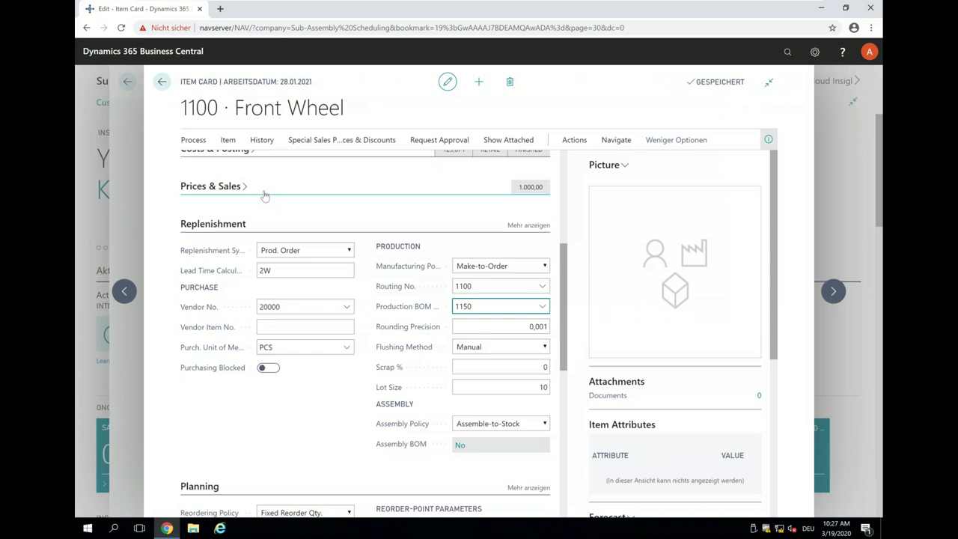
{"action": "left_click", "coordinate": [541, 309]}
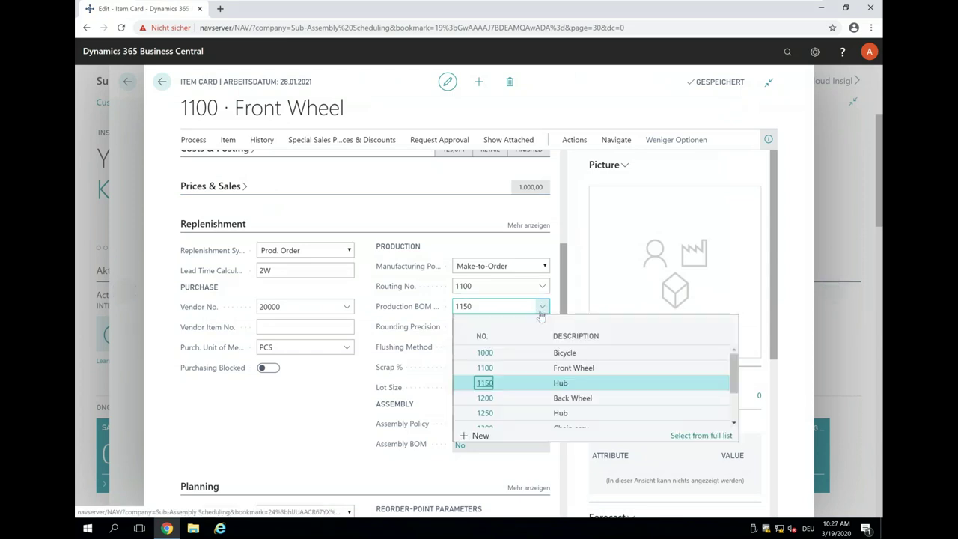
{"action": "left_click", "coordinate": [701, 436]}
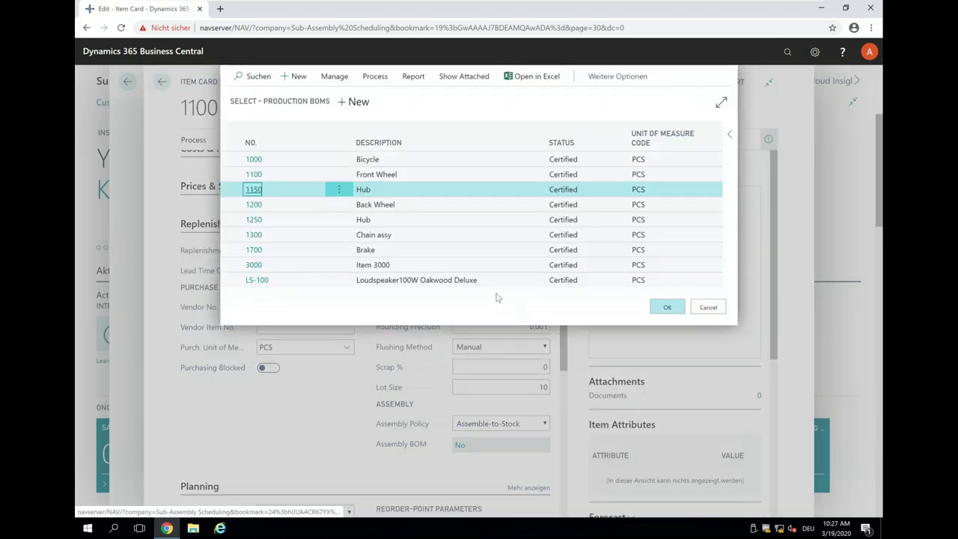
{"action": "left_click", "coordinate": [334, 76]}
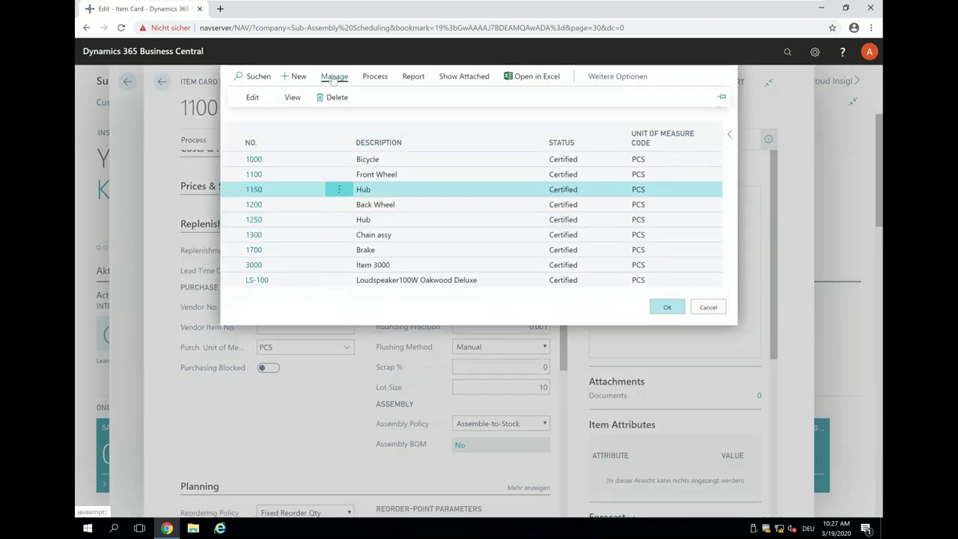
{"action": "left_click", "coordinate": [284, 98]}
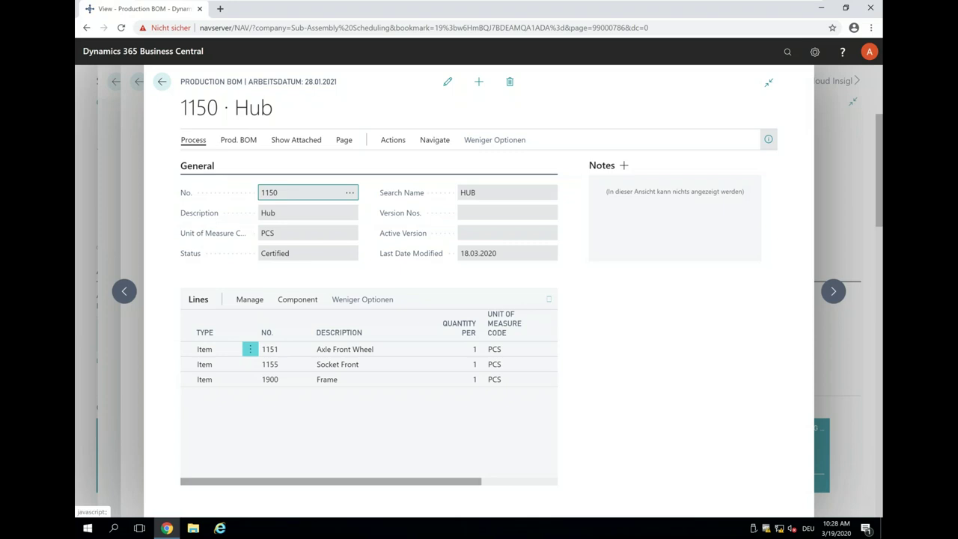
Step: Close the Hub BOM, confirm 1150 as the Front Wheel's production BOM, and return to the home page
{"action": "left_click", "coordinate": [160, 83]}
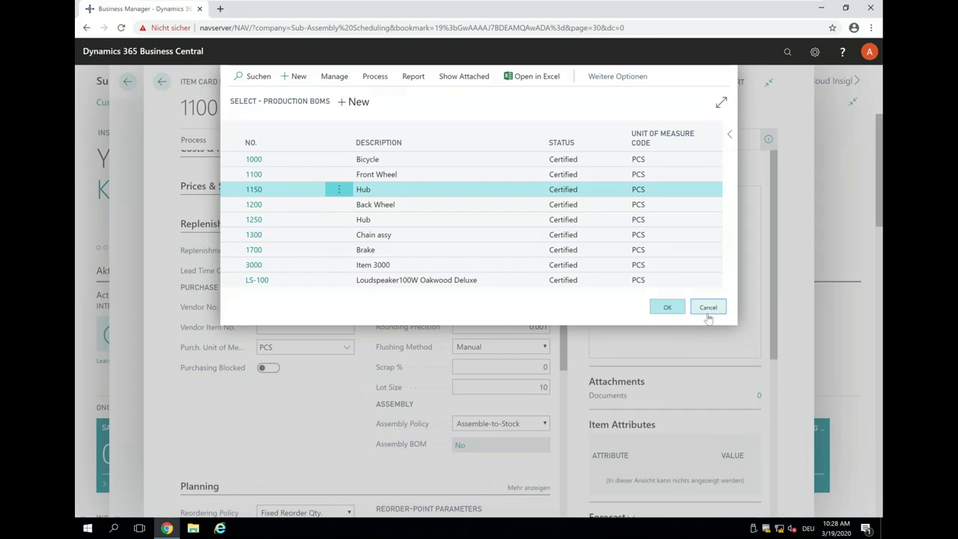
{"action": "left_click", "coordinate": [667, 307]}
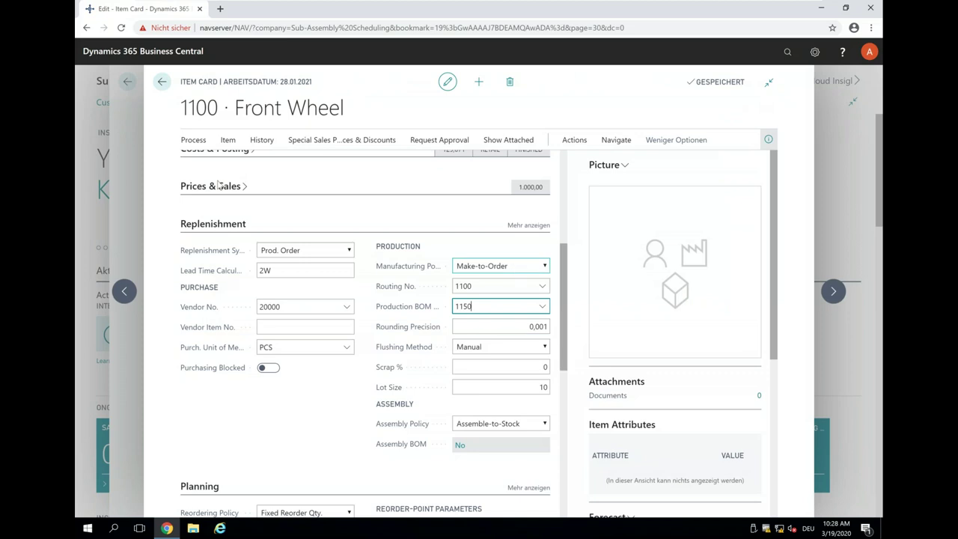
{"action": "left_click", "coordinate": [162, 82]}
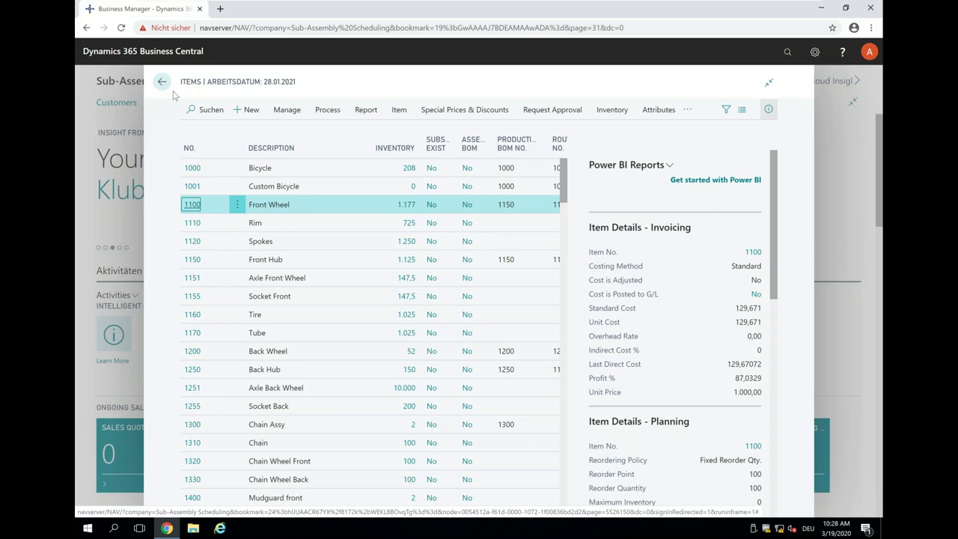
{"action": "left_click", "coordinate": [161, 82]}
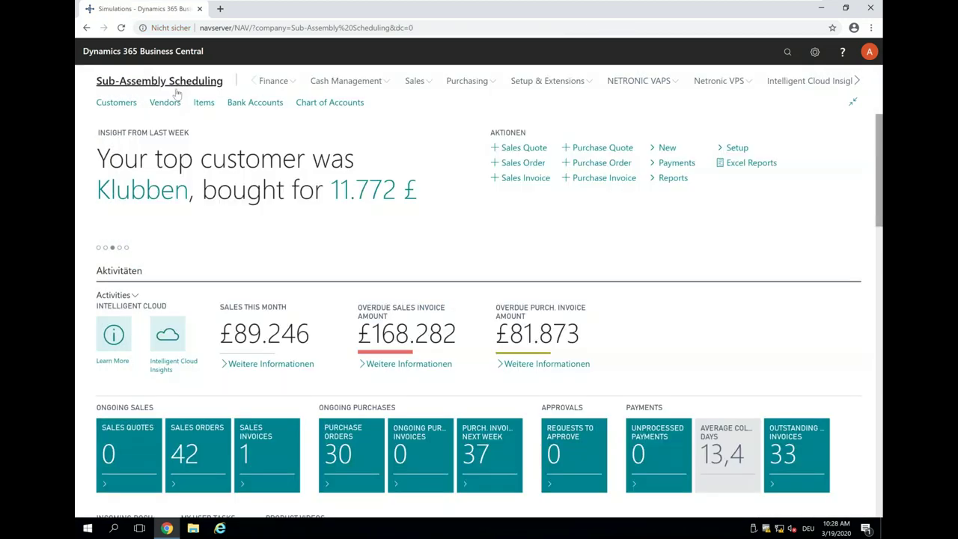
Step: Search for "planned" and open the Planned Production Orders list
{"action": "left_click", "coordinate": [791, 56]}
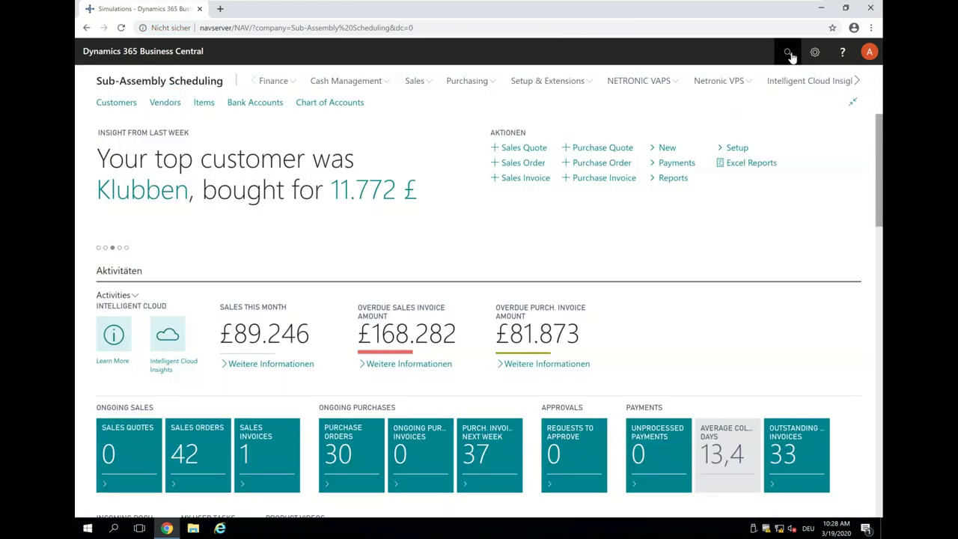
{"action": "type", "text": "r"}
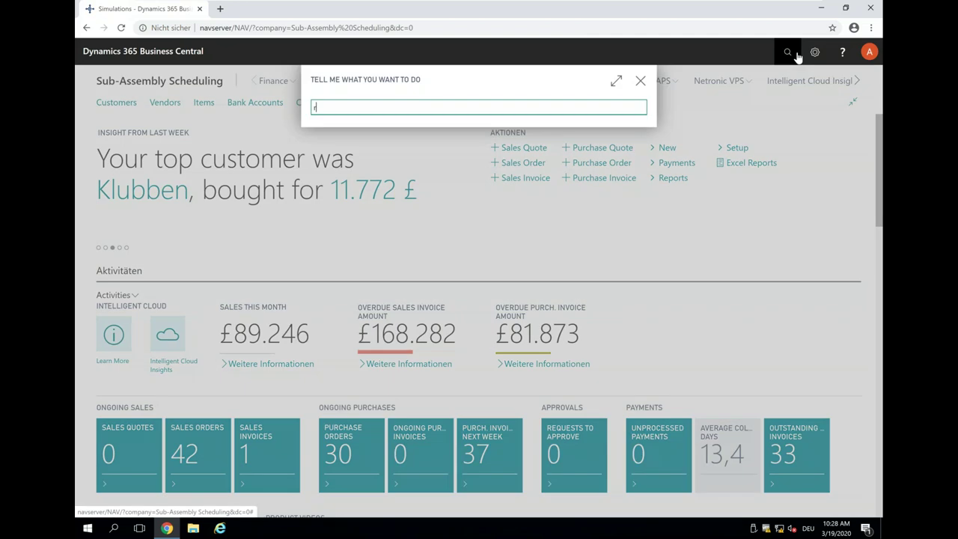
{"action": "key", "text": "BackSpace"}
{"action": "type", "text": "planned"}
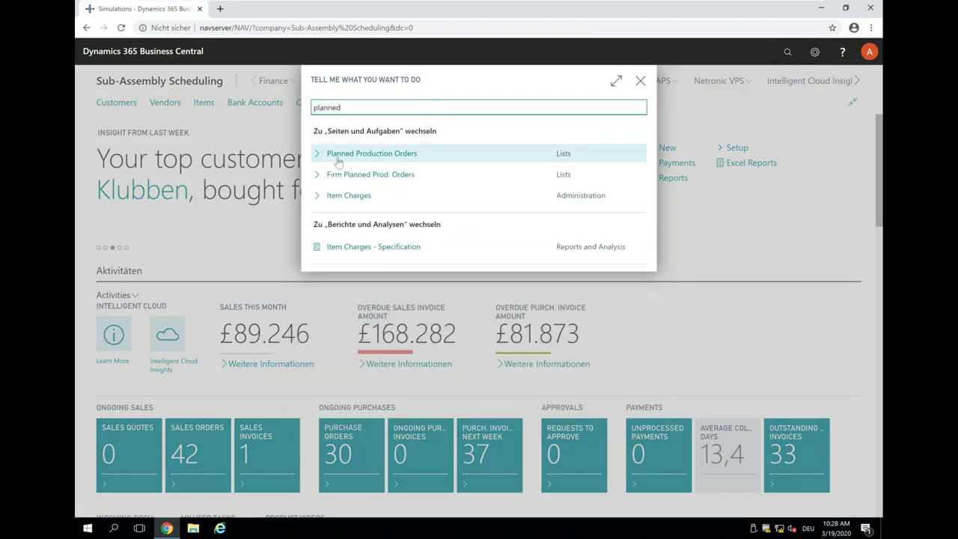
{"action": "left_click", "coordinate": [339, 155]}
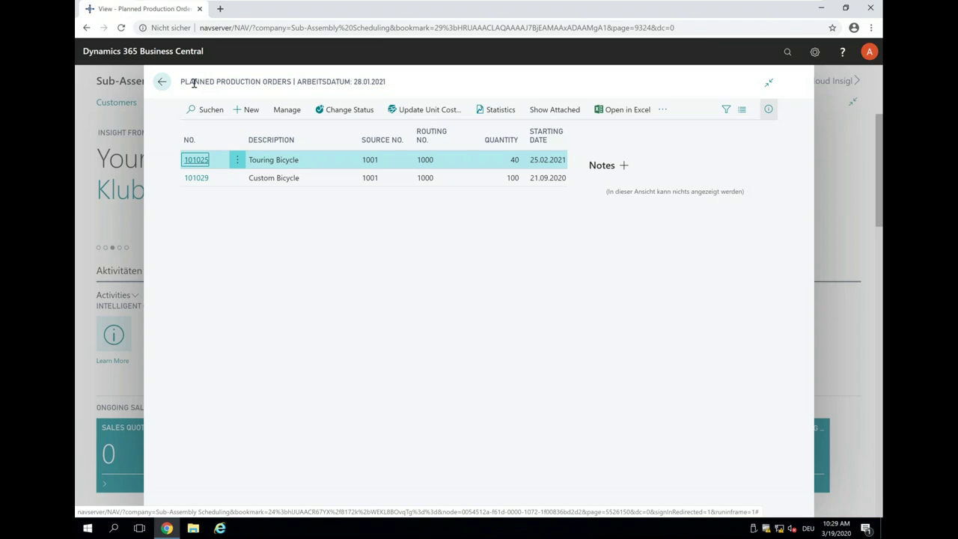
Step: Create a new planned production order with item 1001 Custom Bicycle as its source
{"action": "left_click", "coordinate": [241, 112]}
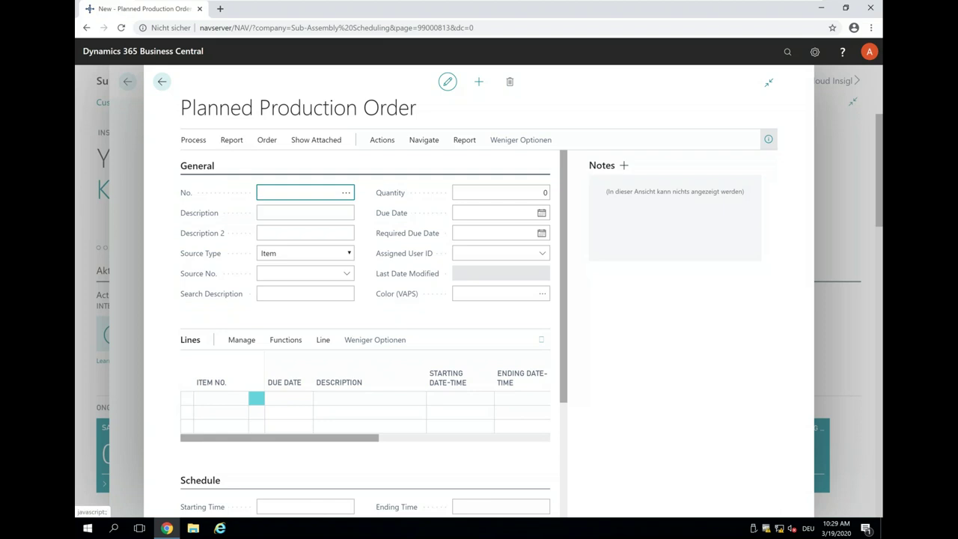
{"action": "key", "text": "Tab"}
{"action": "left_click", "coordinate": [320, 272]}
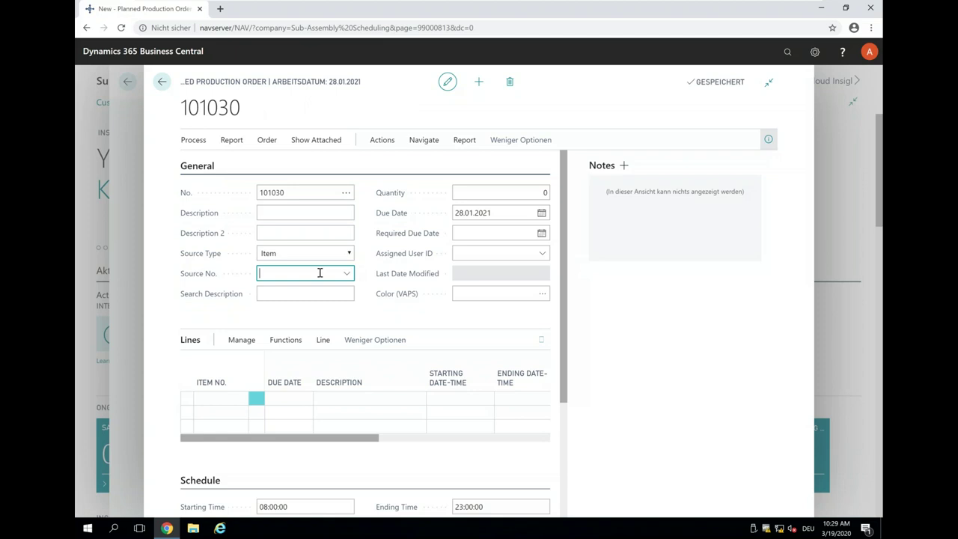
{"action": "type", "text": "1001"}
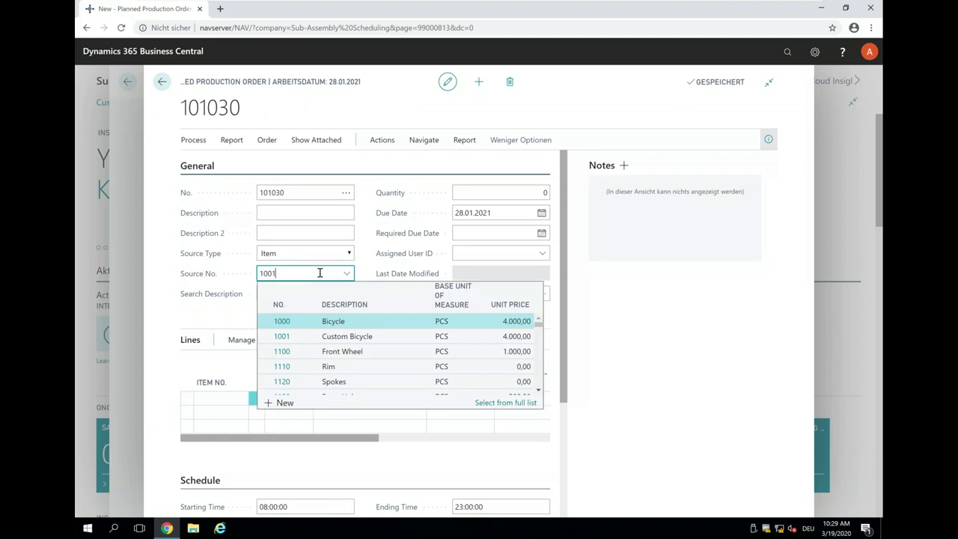
{"action": "key", "text": "Tab"}
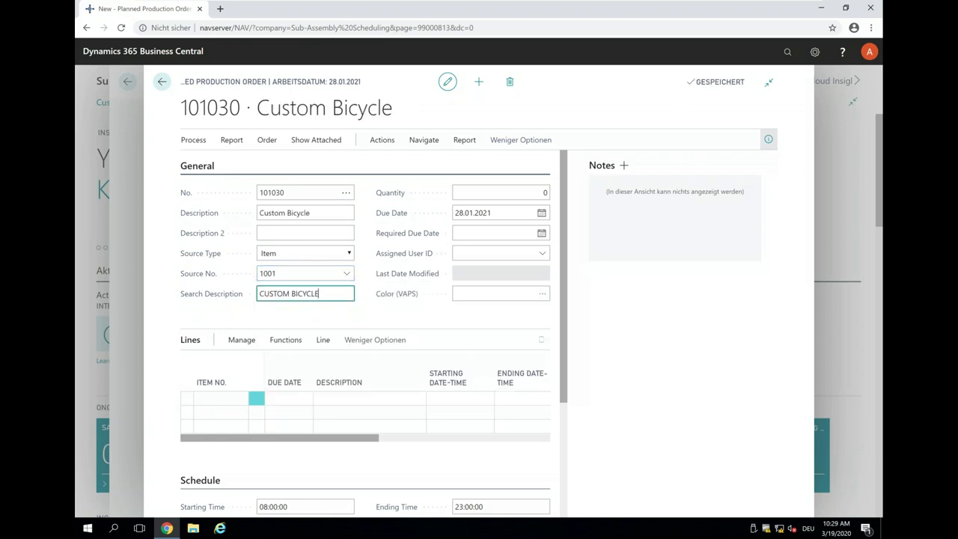
Step: Set the Custom Bicycle order's quantity to 50 and its due date to 28.01.2022
{"action": "left_click", "coordinate": [544, 194]}
{"action": "type", "text": "50"}
{"action": "key", "text": "Tab"}
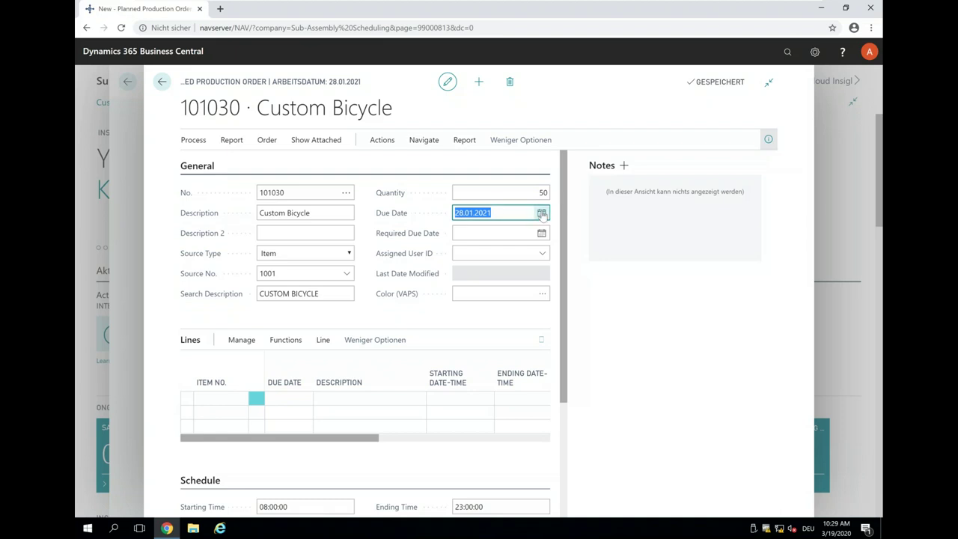
{"action": "left_click", "coordinate": [496, 214]}
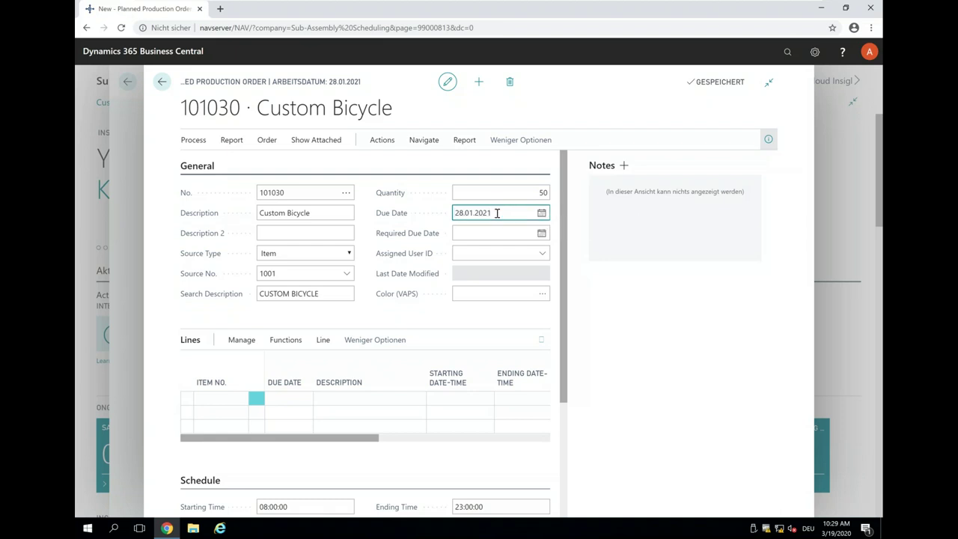
{"action": "type", "text": "2"}
Step: Refresh the production order with backward scheduling, calculating lines, routings and component need, and return to the home page
{"action": "left_click", "coordinate": [193, 140]}
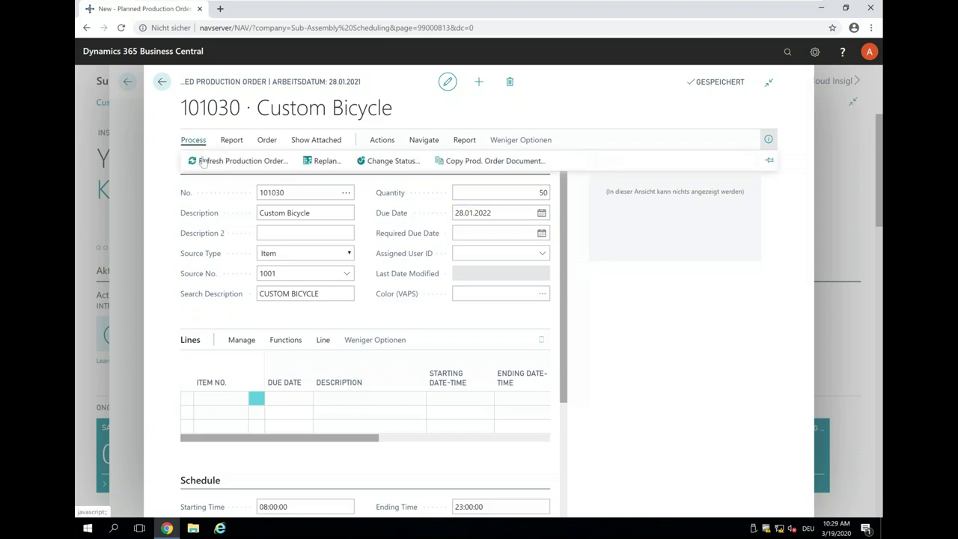
{"action": "left_click", "coordinate": [203, 161]}
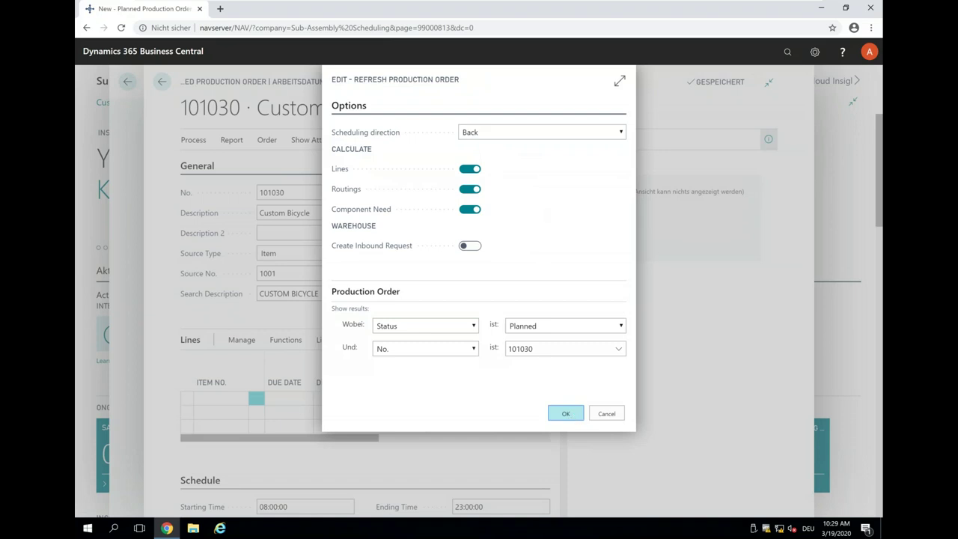
{"action": "left_click", "coordinate": [570, 414]}
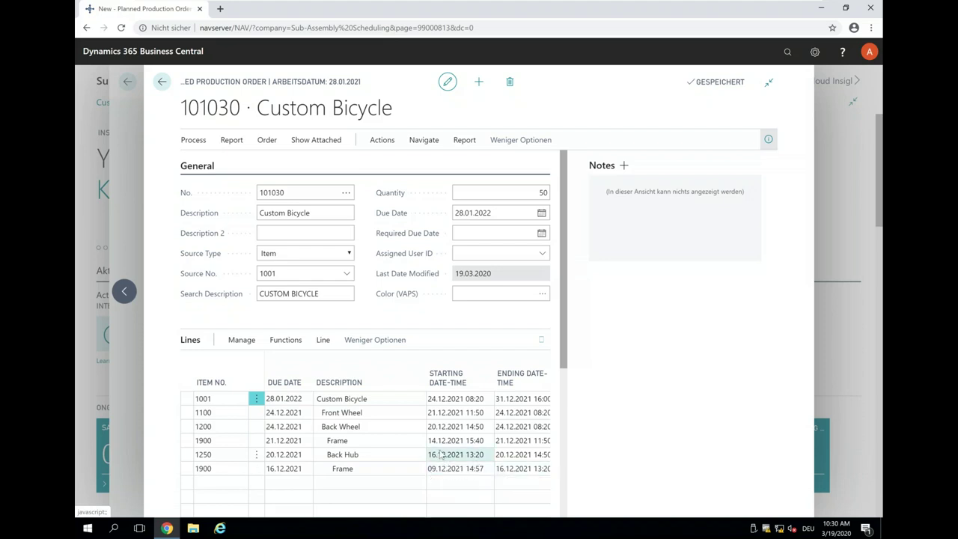
{"action": "left_click", "coordinate": [161, 81]}
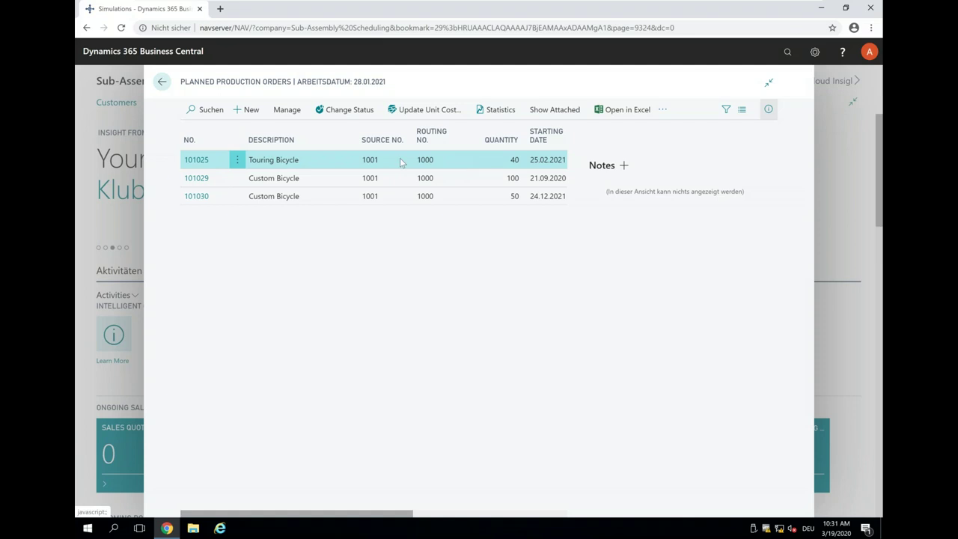
{"action": "left_click", "coordinate": [162, 82]}
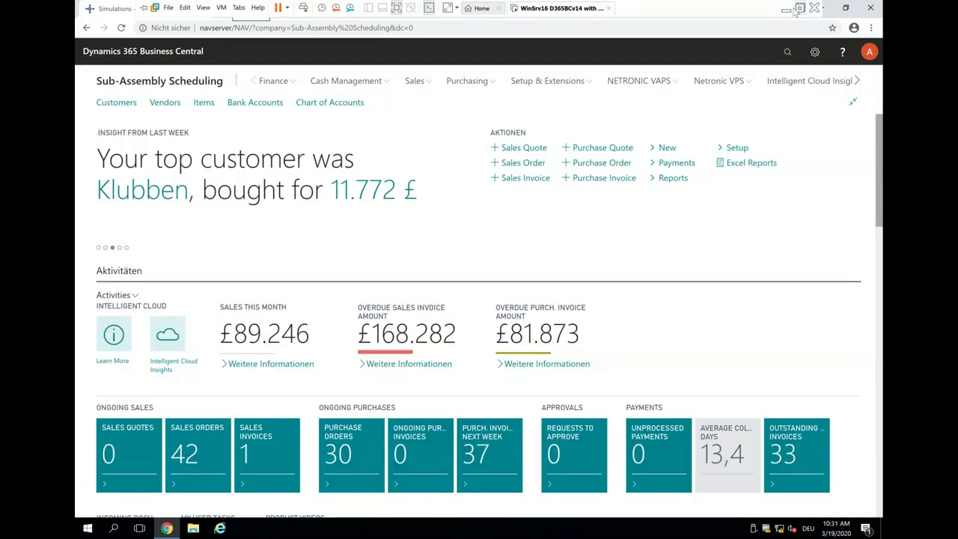
Step: Switch to the PowerPoint presentation and go to slide 17, "Grundlagen der Visualisierung & Planung – gezeigt am VPS"
{"action": "left_click", "coordinate": [786, 9]}
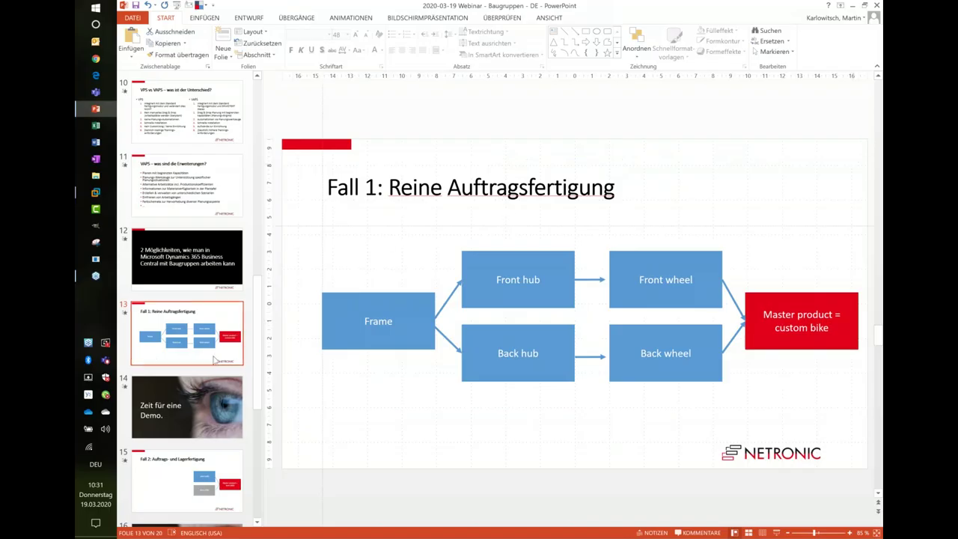
{"action": "left_click", "coordinate": [209, 401]}
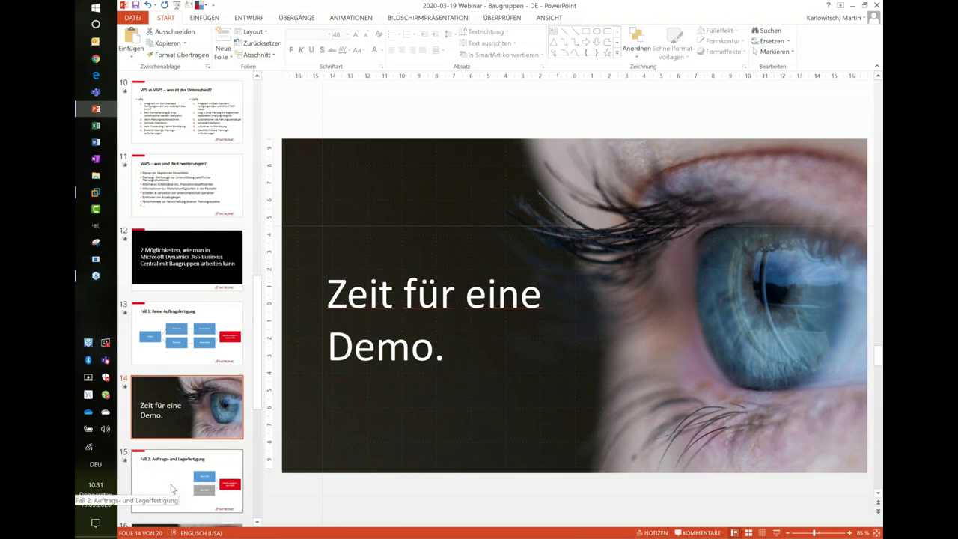
{"action": "scroll", "coordinate": [179, 472], "scroll_direction": "down", "scroll_amount": 2}
{"action": "scroll", "coordinate": [187, 466], "scroll_direction": "down", "scroll_amount": 2}
{"action": "left_click", "coordinate": [202, 446]}
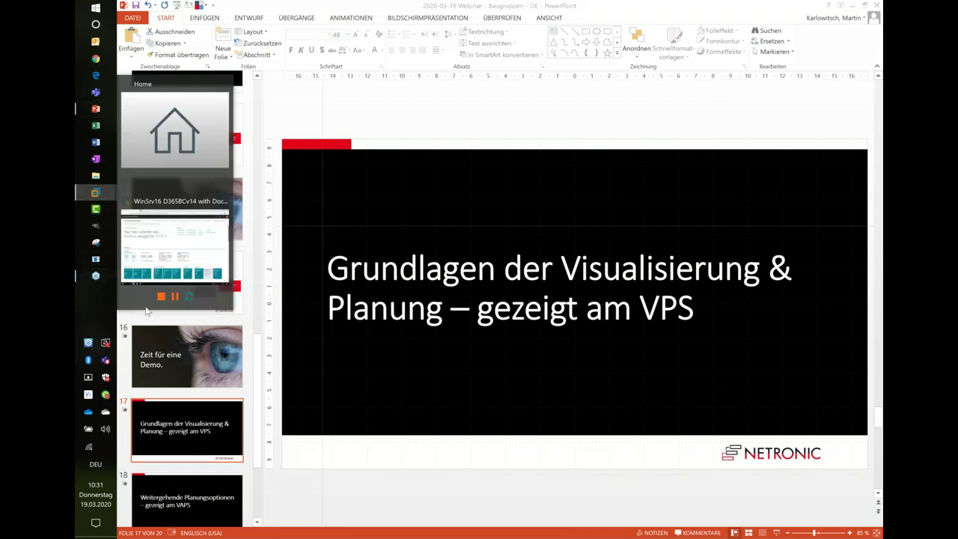
Step: Switch back to Business Central and open the Visual Production Scheduler with the Show All filter
{"action": "left_click", "coordinate": [166, 252]}
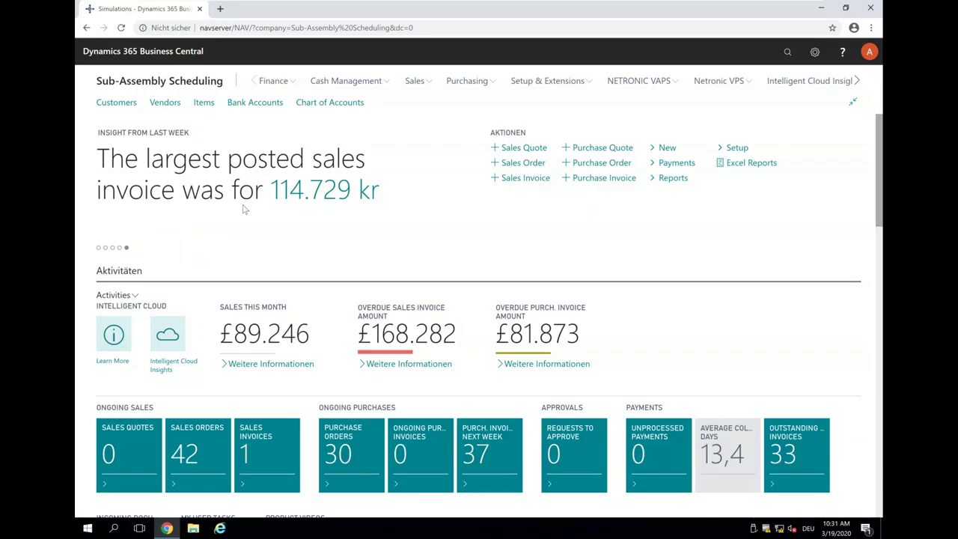
{"action": "left_click", "coordinate": [717, 84]}
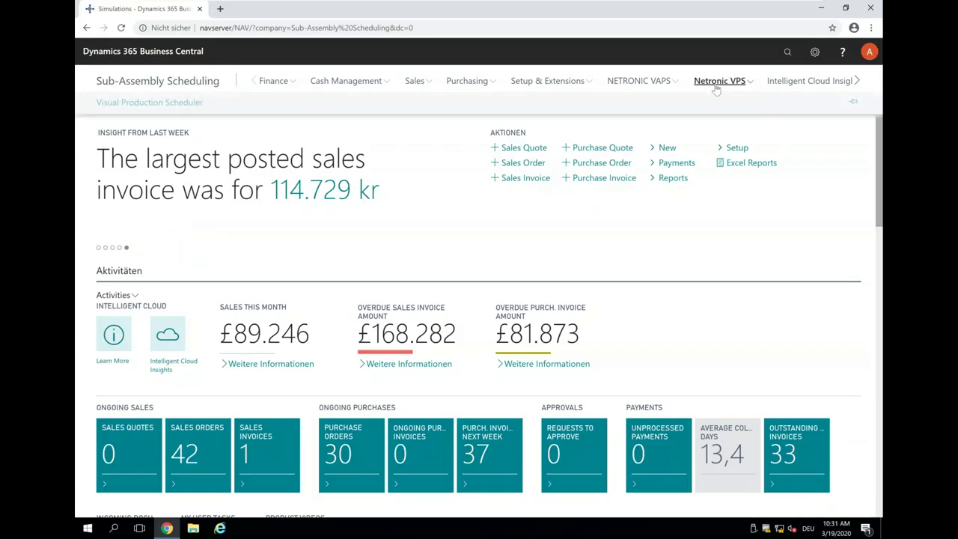
{"action": "left_click", "coordinate": [166, 105]}
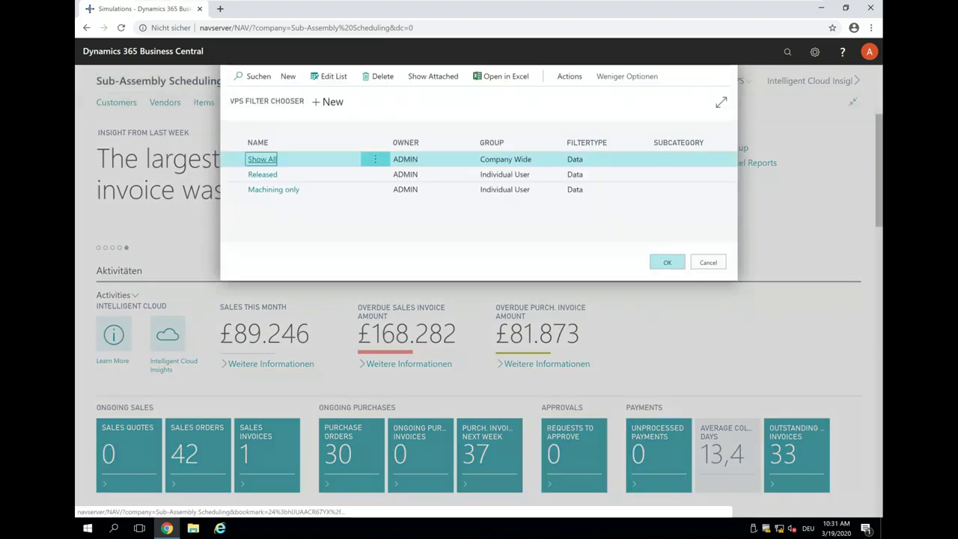
{"action": "left_click", "coordinate": [669, 263]}
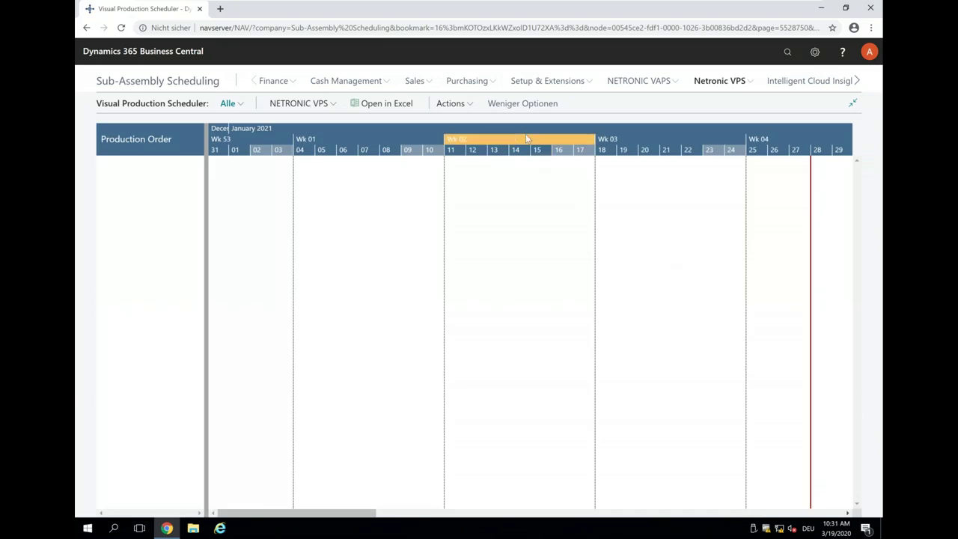
Step: Open the planned Touring Bicycle production order from the scheduler and examine its sub-assembly lines
{"action": "scroll", "coordinate": [528, 141], "scroll_direction": "down", "scroll_amount": 5}
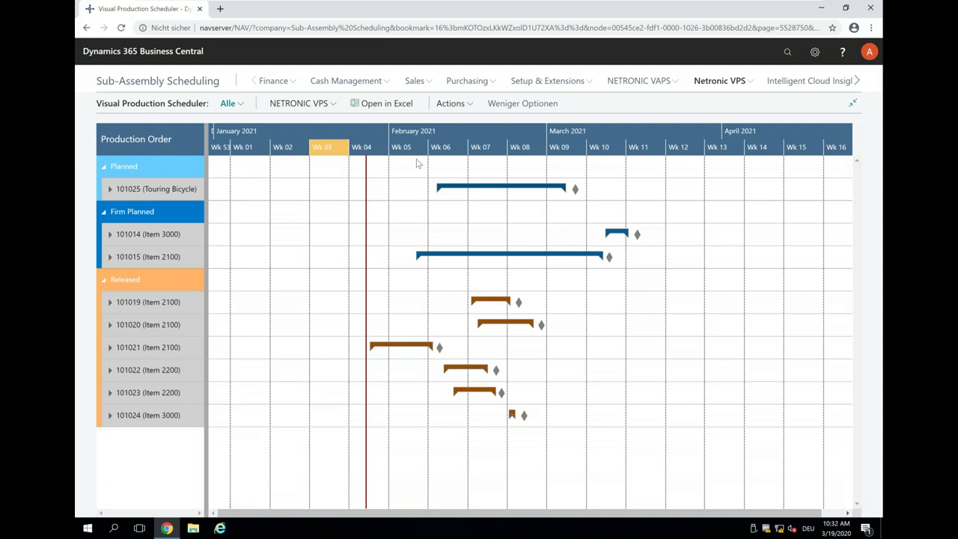
{"action": "scroll", "coordinate": [436, 146], "scroll_direction": "down", "scroll_amount": 1}
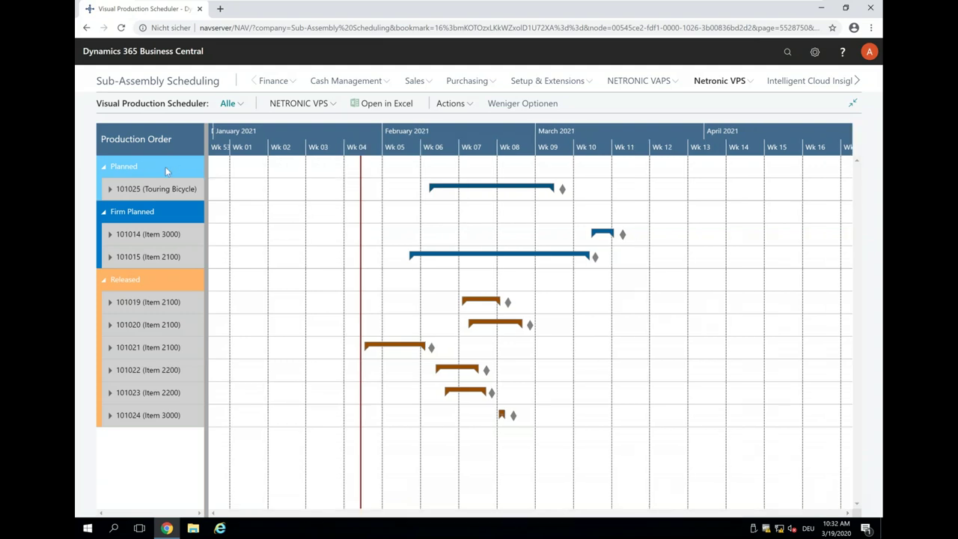
{"action": "mouse_move", "coordinate": [116, 199]}
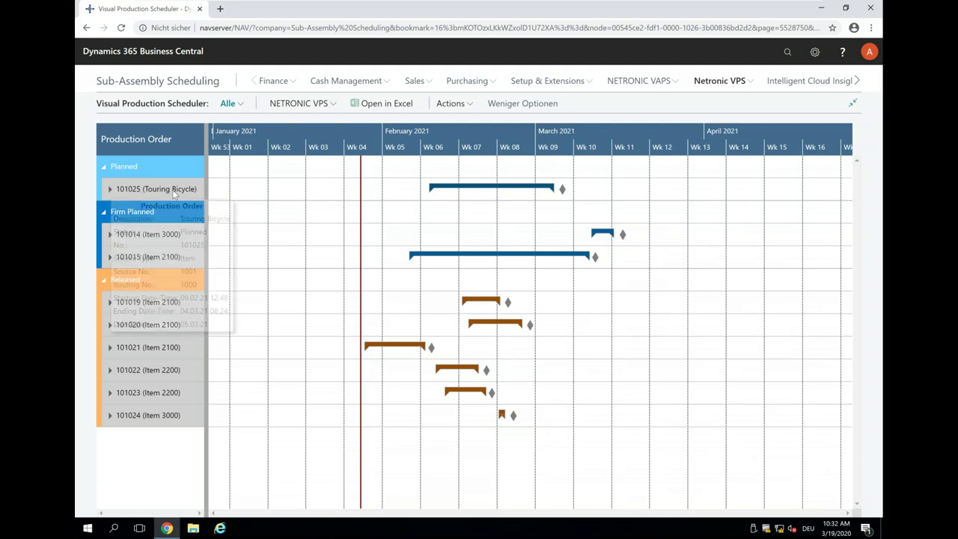
{"action": "double_click", "coordinate": [124, 191]}
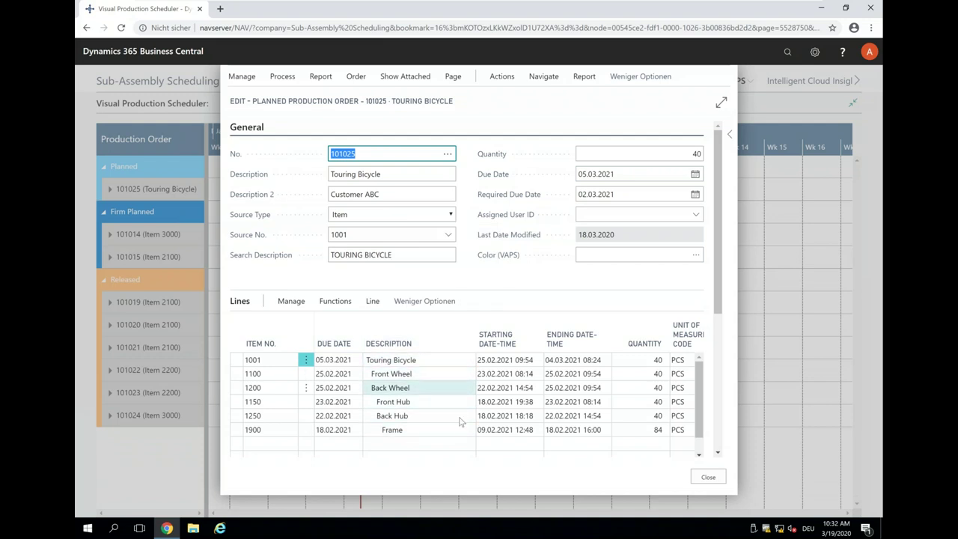
Step: Close the production order card, expand order 101025 (Touring Bicycle) in the scheduler and examine the details of its sub-assembly lines
{"action": "left_click", "coordinate": [708, 479]}
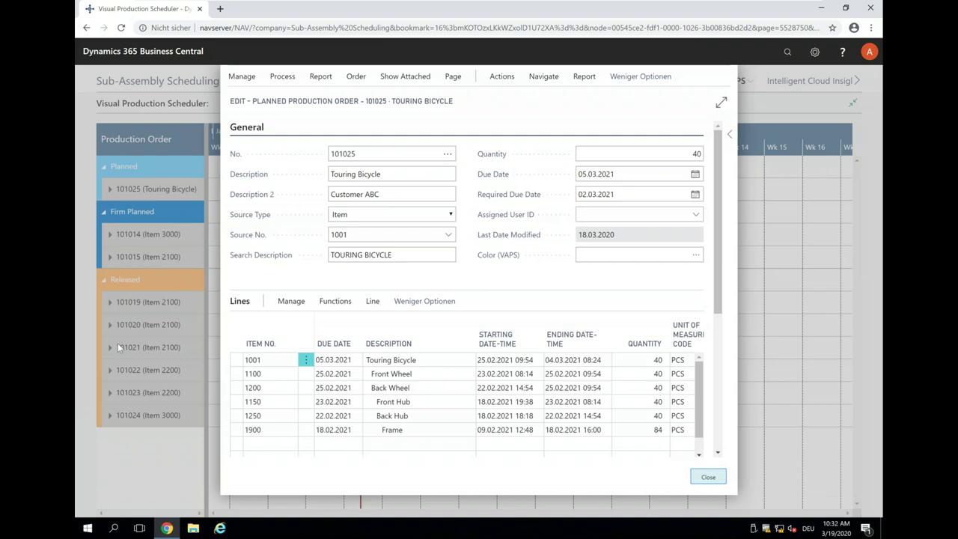
{"action": "mouse_move", "coordinate": [108, 191]}
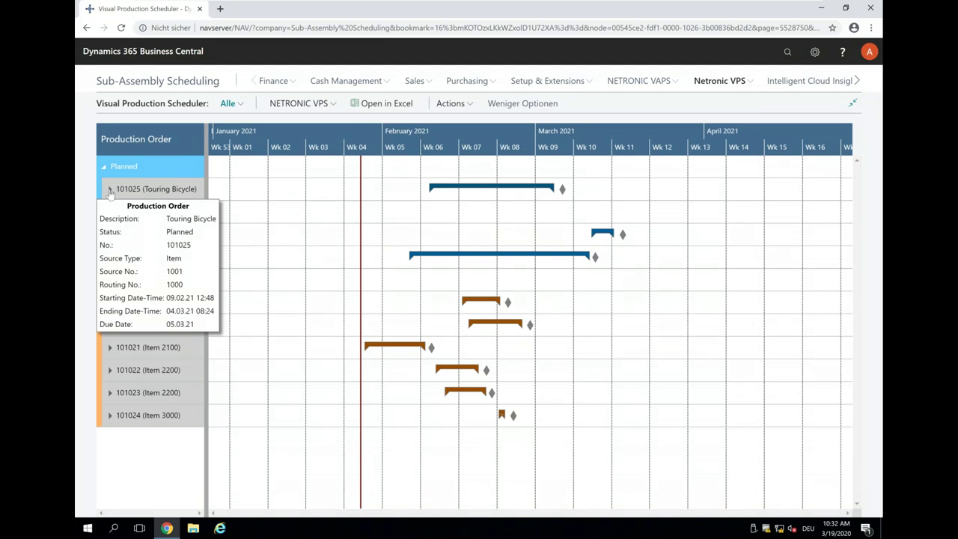
{"action": "left_click", "coordinate": [109, 190]}
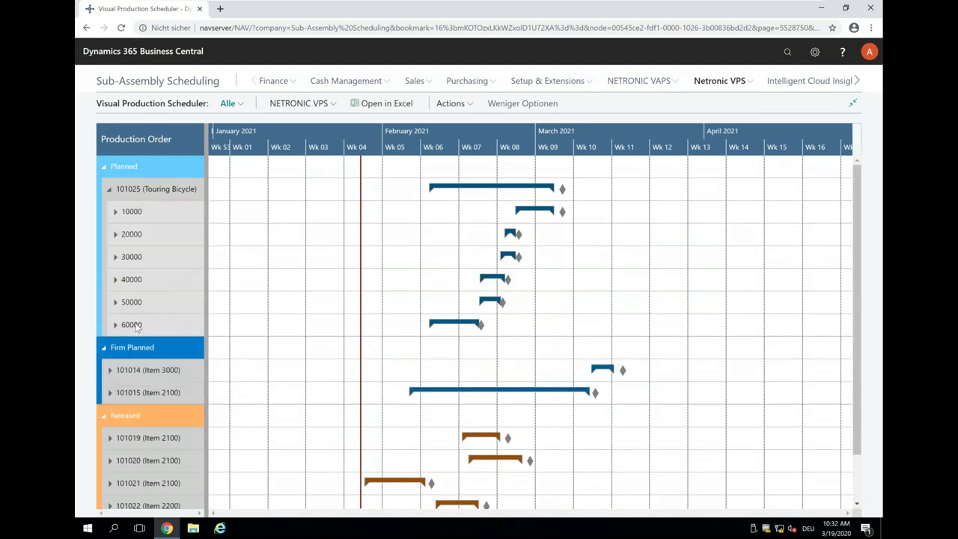
{"action": "mouse_move", "coordinate": [136, 326]}
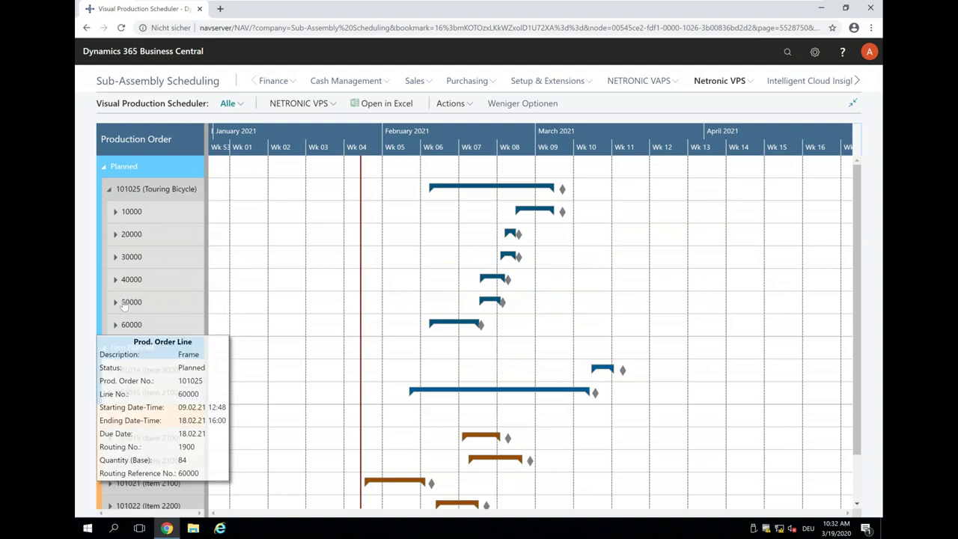
{"action": "mouse_move", "coordinate": [126, 307]}
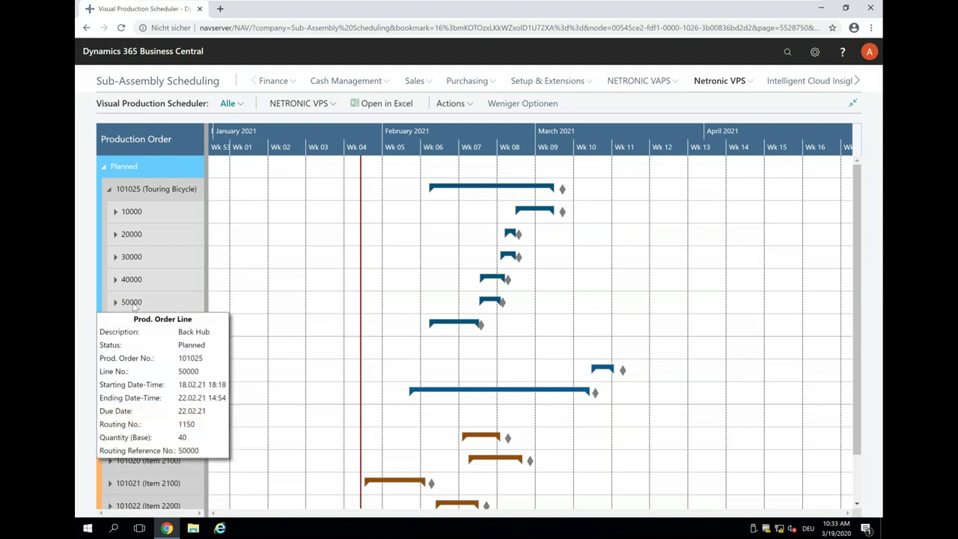
{"action": "mouse_move", "coordinate": [134, 262]}
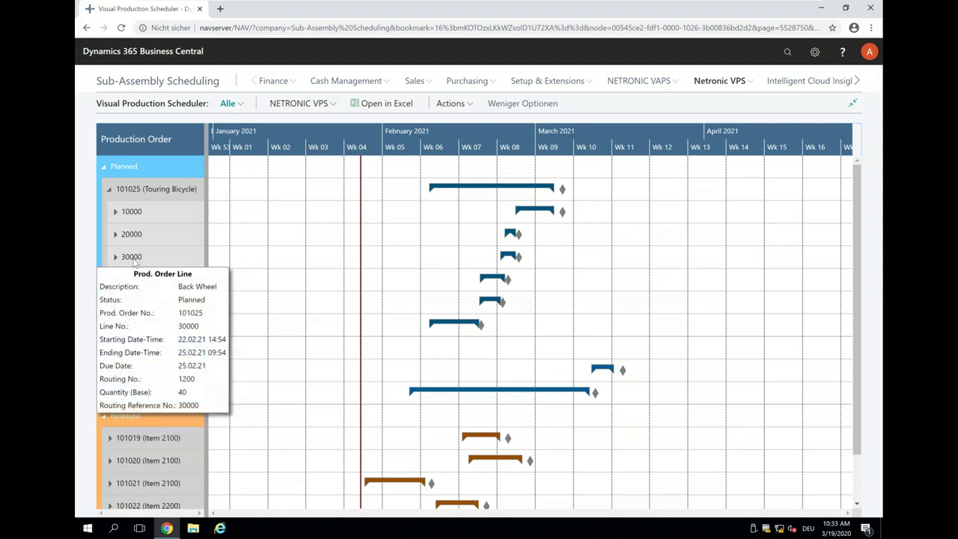
{"action": "mouse_move", "coordinate": [136, 281]}
{"action": "mouse_move", "coordinate": [129, 238]}
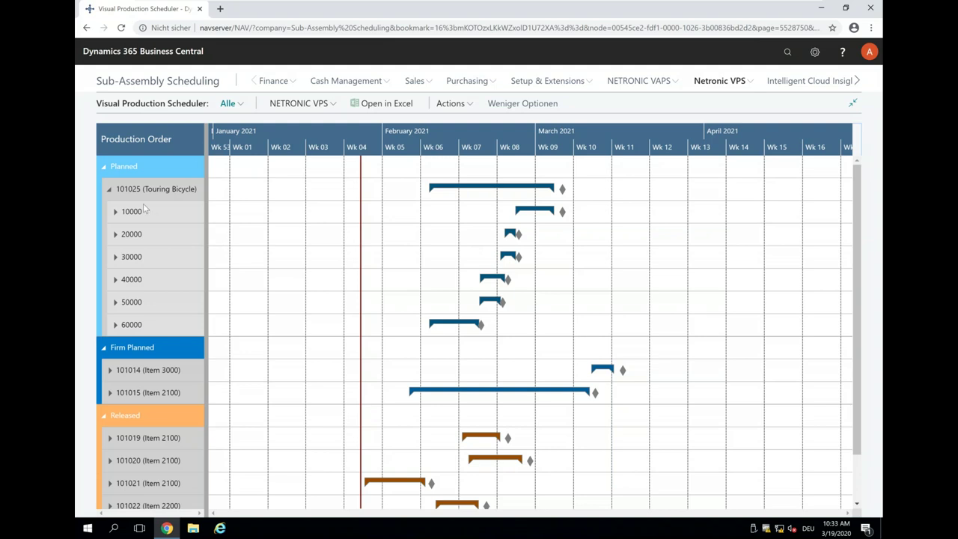
Step: Reopen the Touring Bicycle production order, review the routing of its line for item 1001 and close the routing
{"action": "mouse_move", "coordinate": [131, 192]}
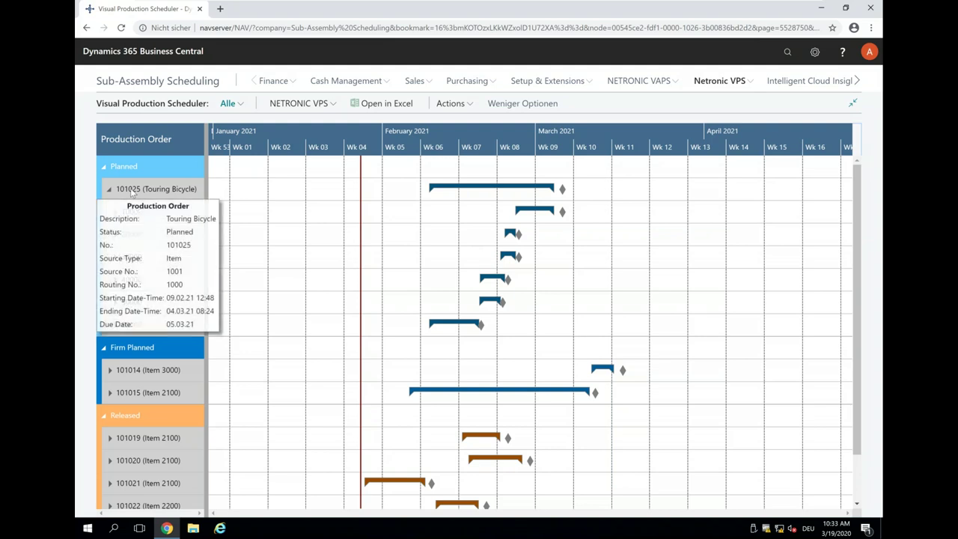
{"action": "double_click", "coordinate": [131, 192]}
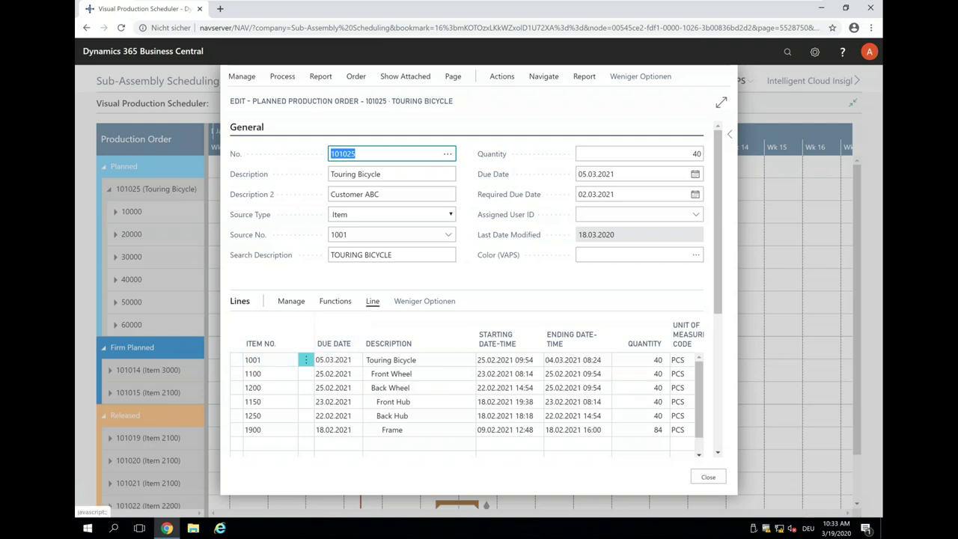
{"action": "left_click", "coordinate": [372, 301]}
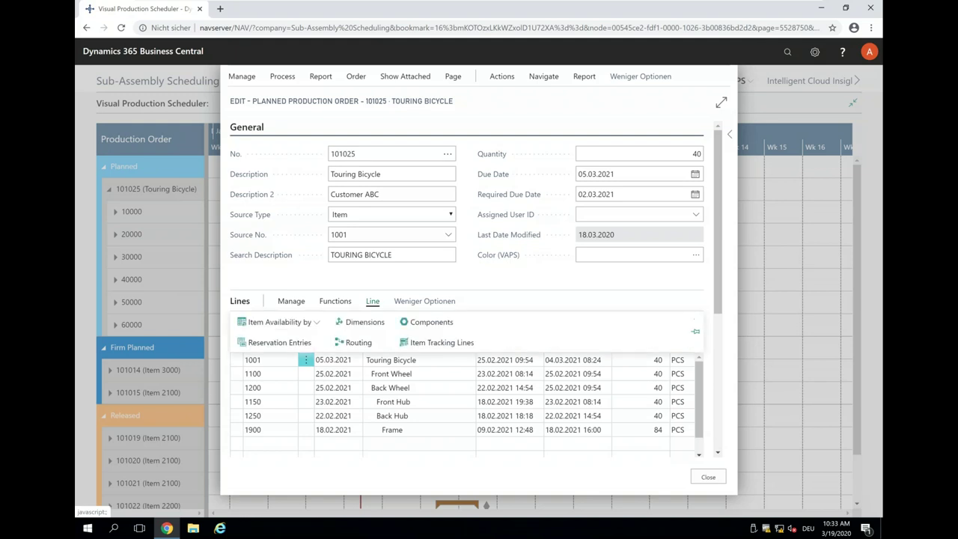
{"action": "left_click", "coordinate": [356, 349]}
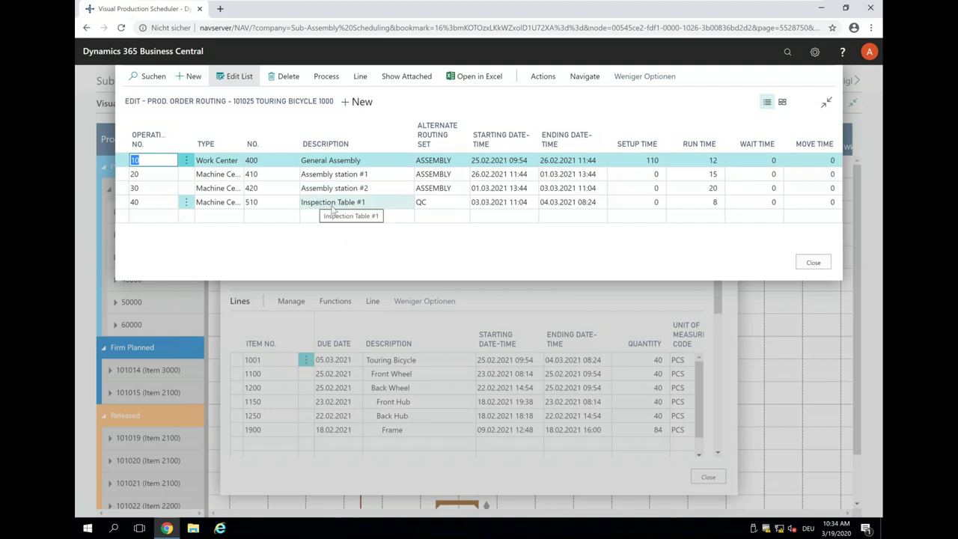
{"action": "left_click", "coordinate": [810, 264]}
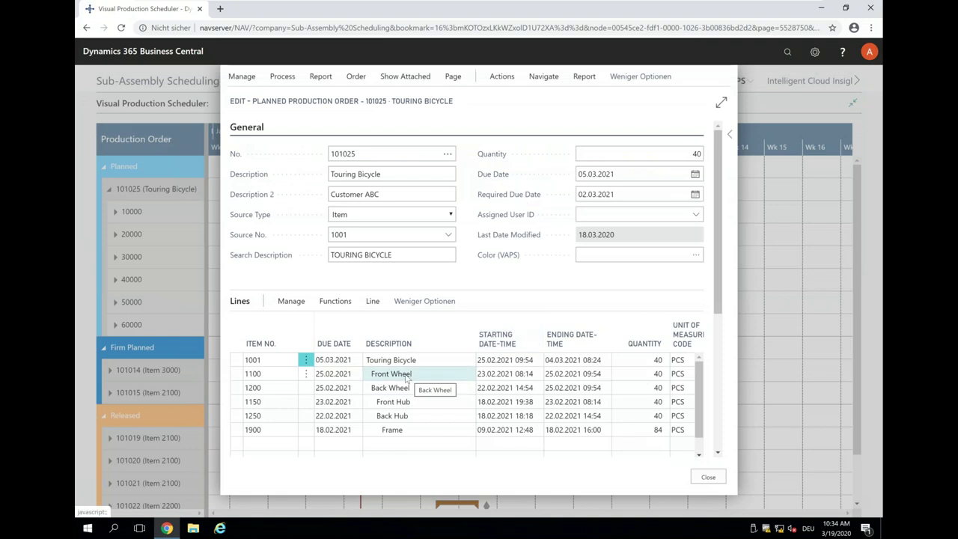
Step: Review the routing of the Front Wheel line, item 1100, and return to the scheduler
{"action": "left_click", "coordinate": [284, 376]}
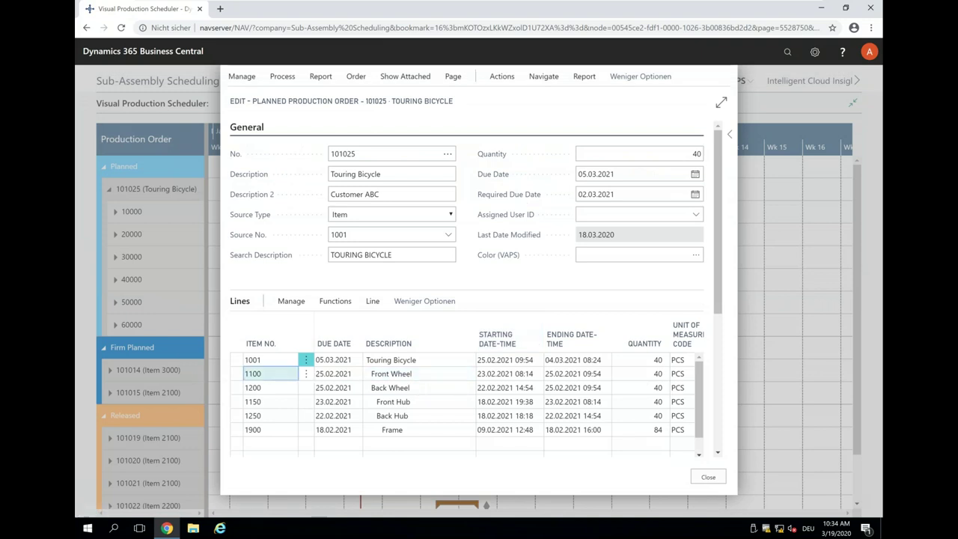
{"action": "left_click", "coordinate": [372, 301]}
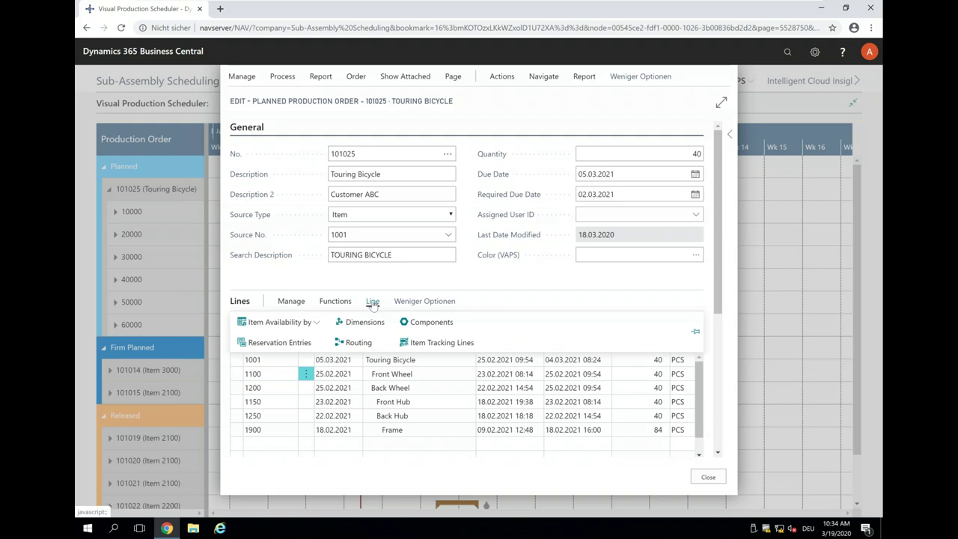
{"action": "left_click", "coordinate": [359, 343]}
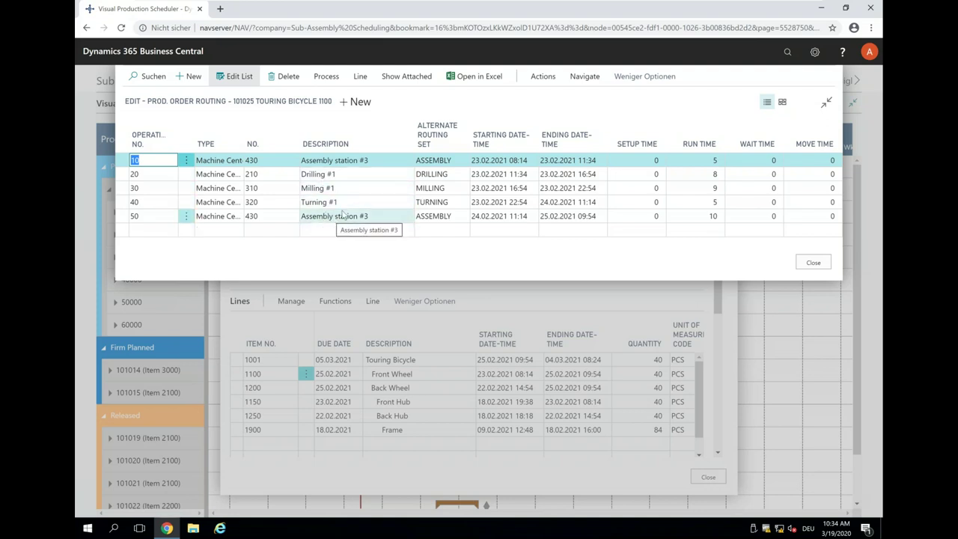
{"action": "left_click", "coordinate": [812, 263]}
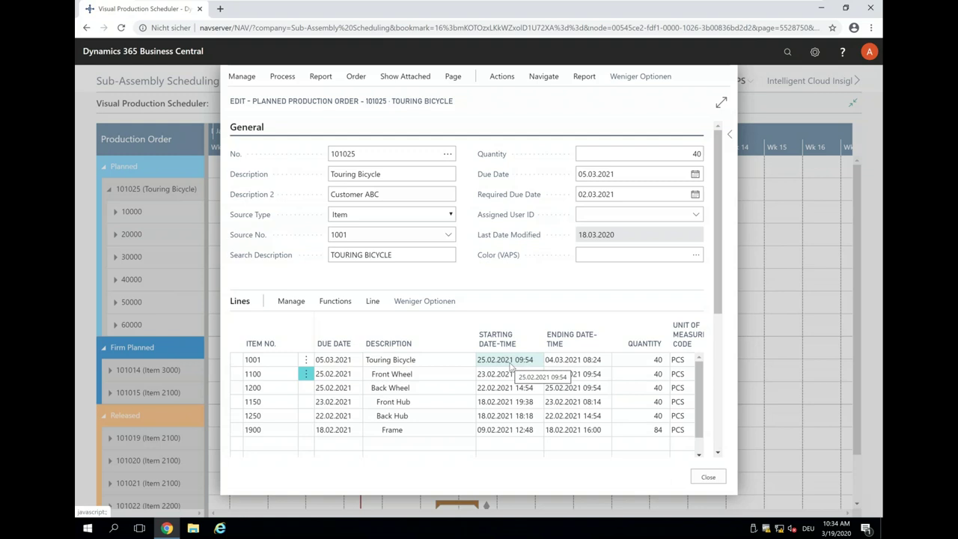
{"action": "left_click", "coordinate": [708, 477]}
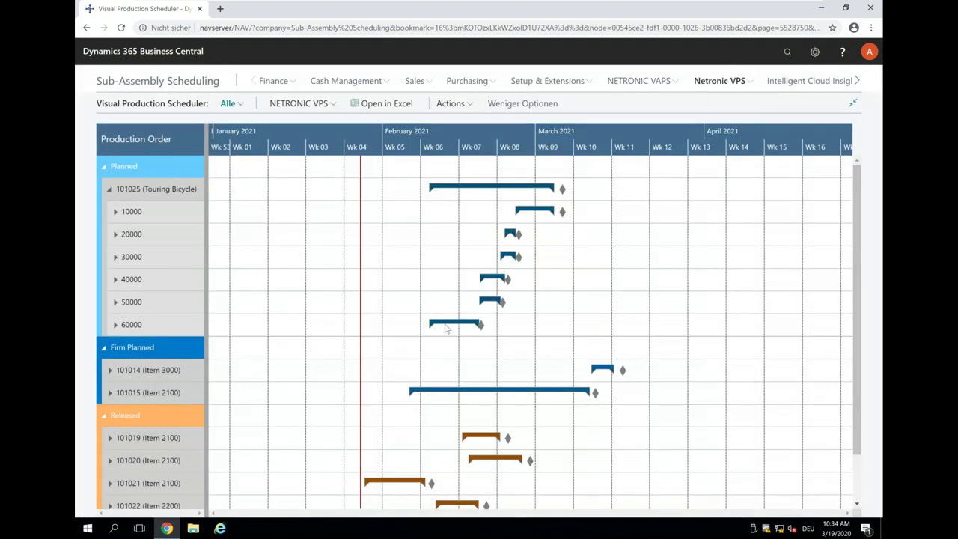
Step: Expand lines 10000, 30000 and 20000 of the Touring Bicycle order and show the dependency links from operation 10 of line 30000
{"action": "left_click", "coordinate": [115, 213]}
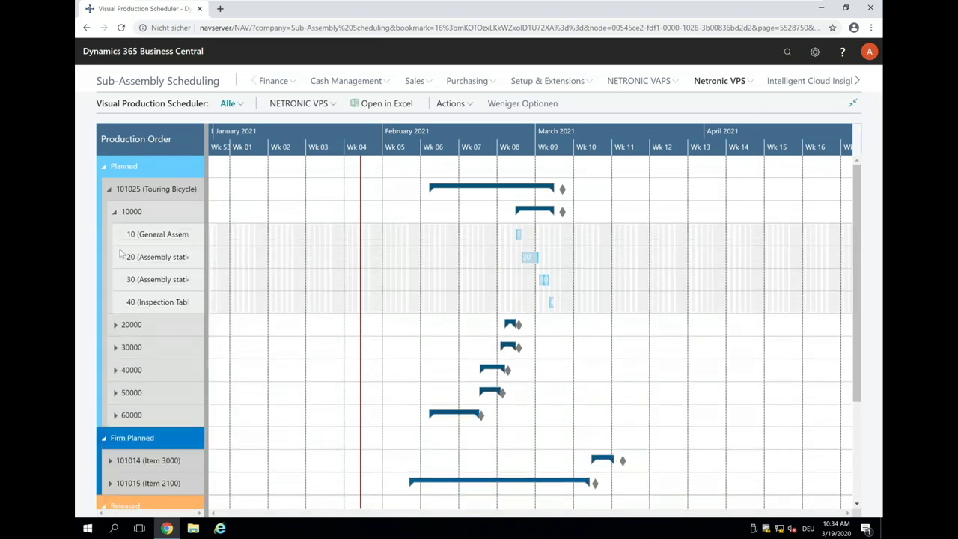
{"action": "left_click", "coordinate": [508, 127]}
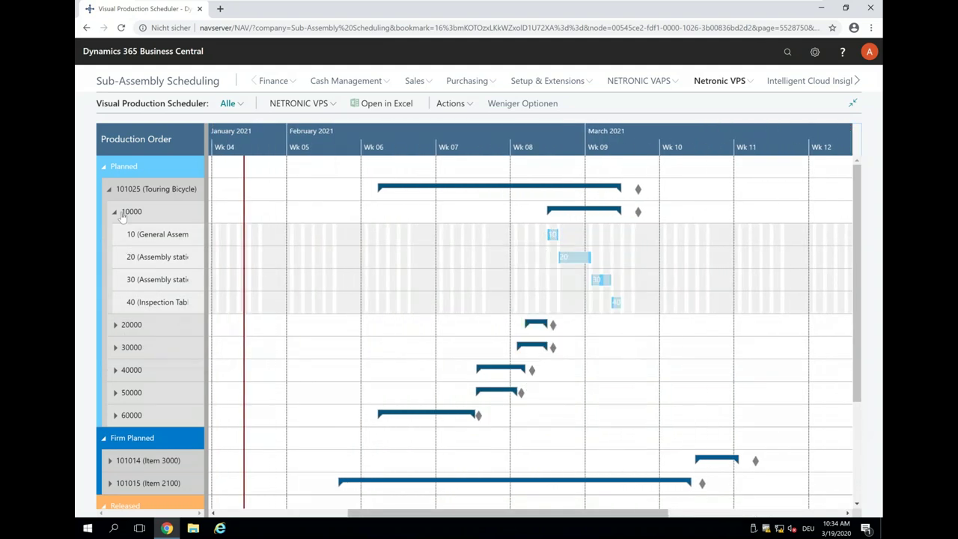
{"action": "left_click", "coordinate": [116, 348]}
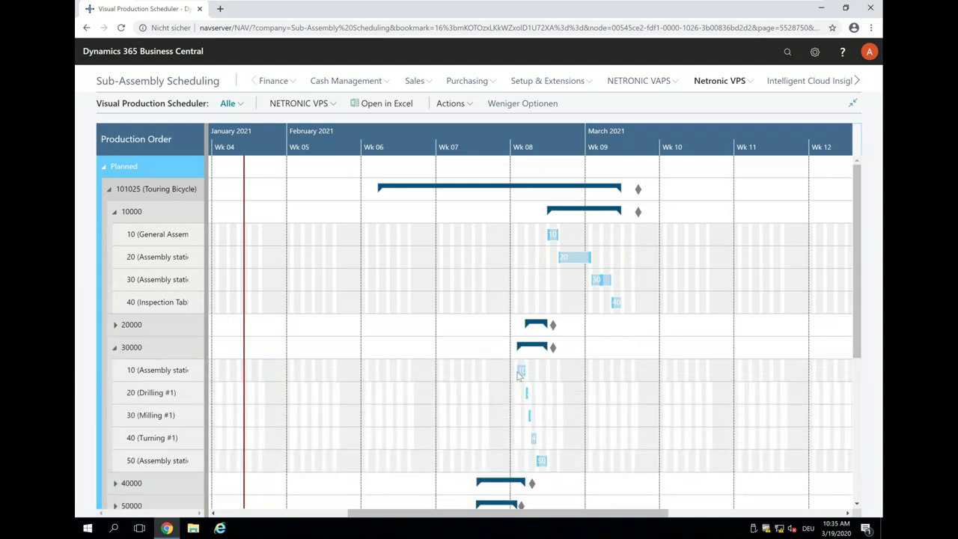
{"action": "left_click", "coordinate": [520, 372]}
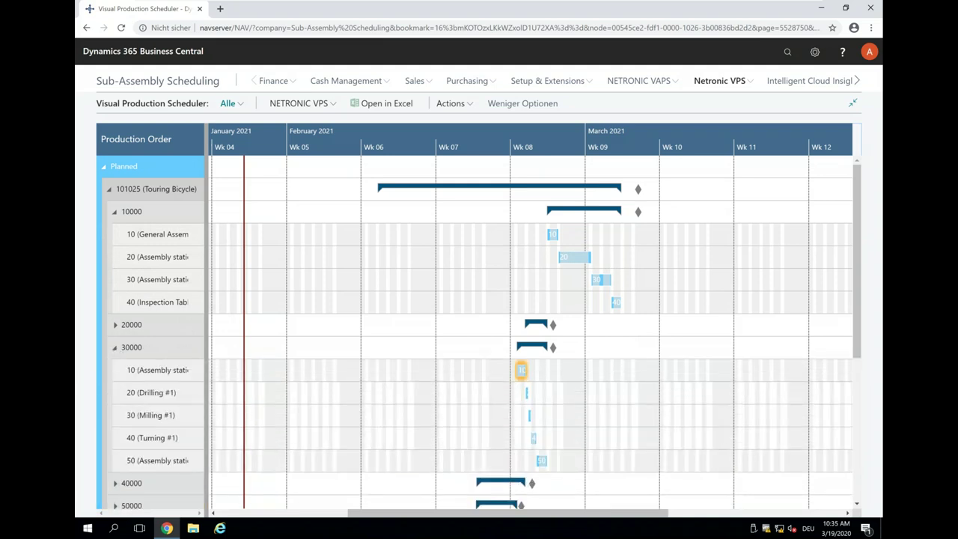
{"action": "left_click", "coordinate": [114, 325]}
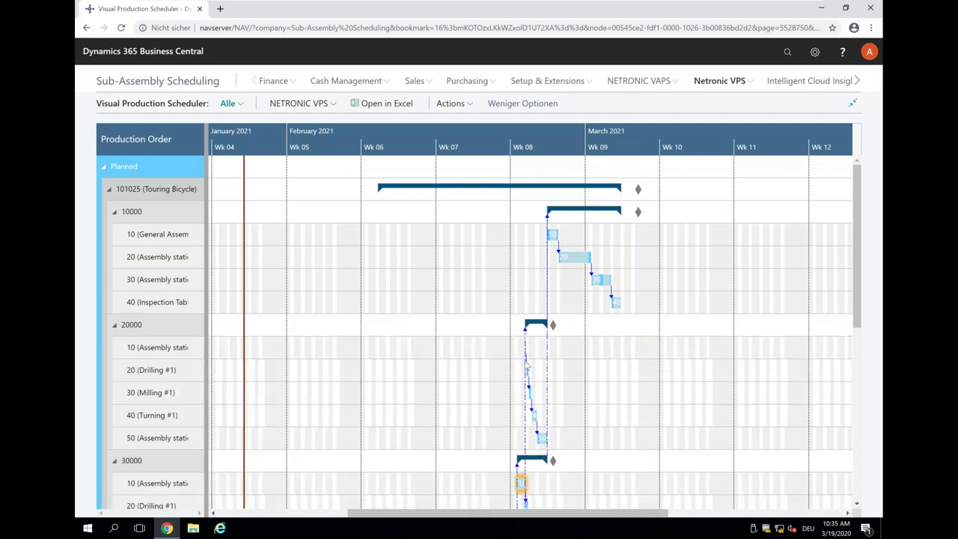
{"action": "scroll", "coordinate": [543, 150], "scroll_direction": "up", "scroll_amount": 3}
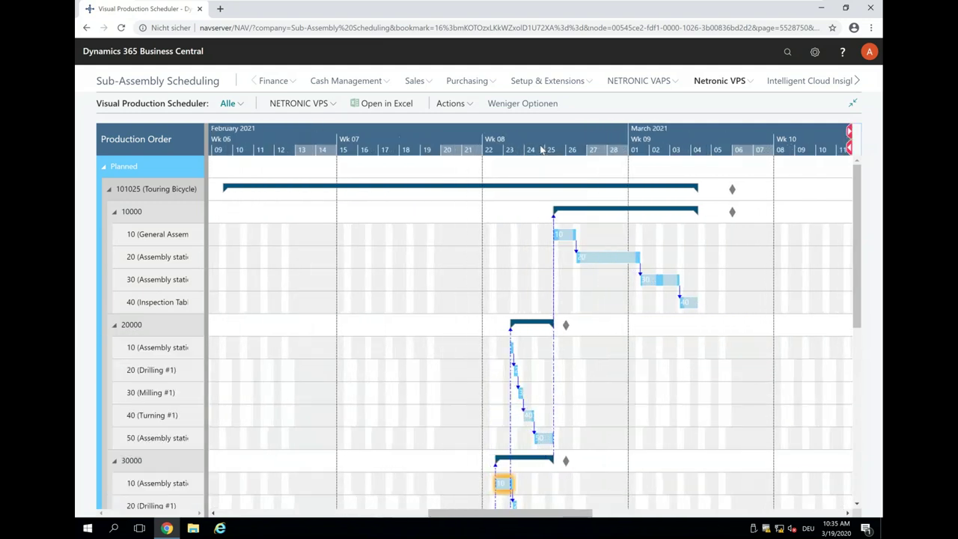
{"action": "scroll", "coordinate": [543, 150], "scroll_direction": "up", "scroll_amount": 1}
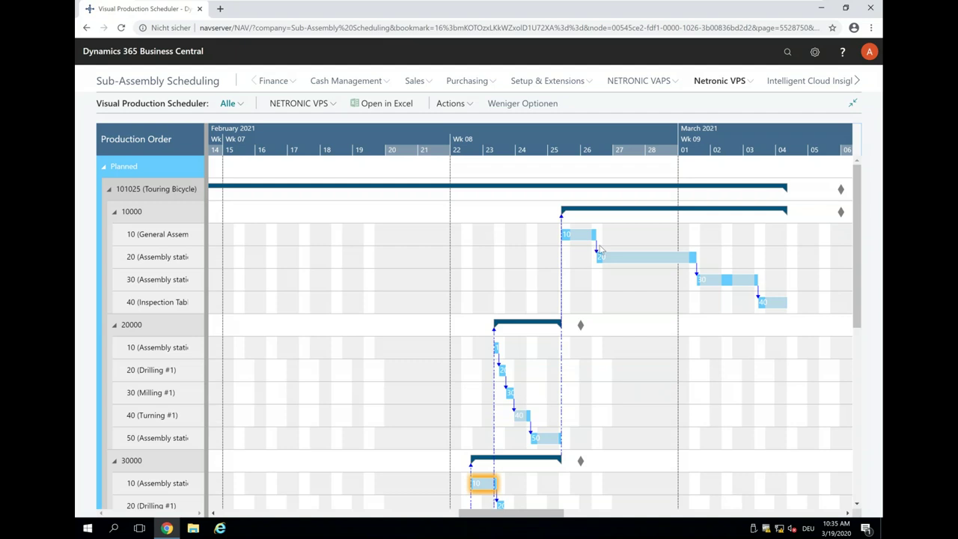
Step: Examine the dependency links between the operations and sub-assembly lines of order 101025, down to line 60000
{"action": "mouse_move", "coordinate": [640, 256]}
{"action": "scroll", "coordinate": [614, 337], "scroll_direction": "down", "scroll_amount": 1}
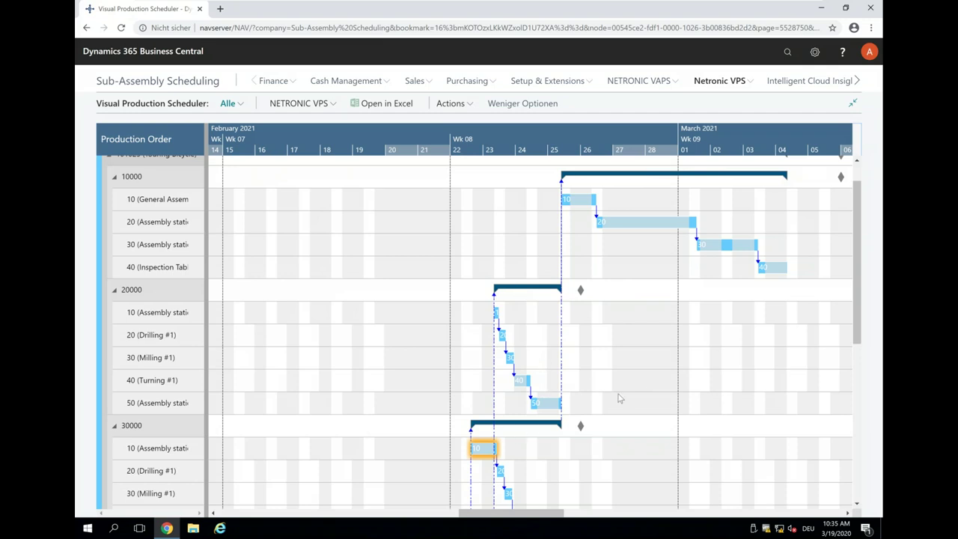
{"action": "scroll", "coordinate": [640, 380], "scroll_direction": "down", "scroll_amount": 3}
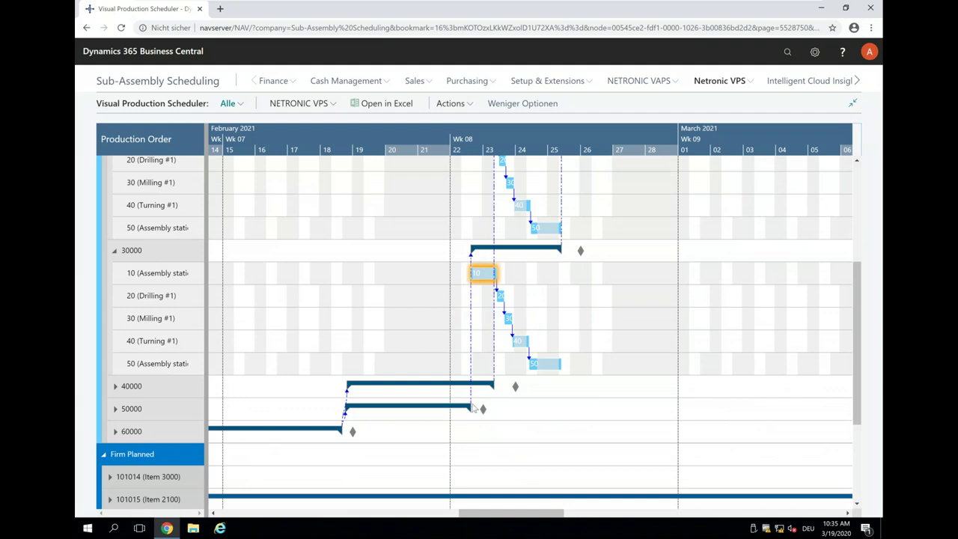
{"action": "scroll", "coordinate": [569, 355], "scroll_direction": "up", "scroll_amount": 2}
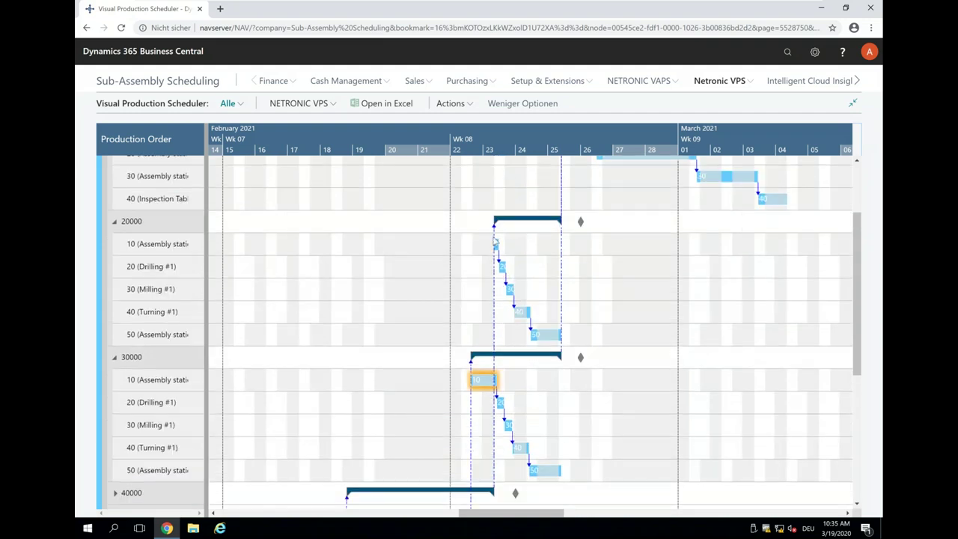
{"action": "scroll", "coordinate": [539, 423], "scroll_direction": "down", "scroll_amount": 2}
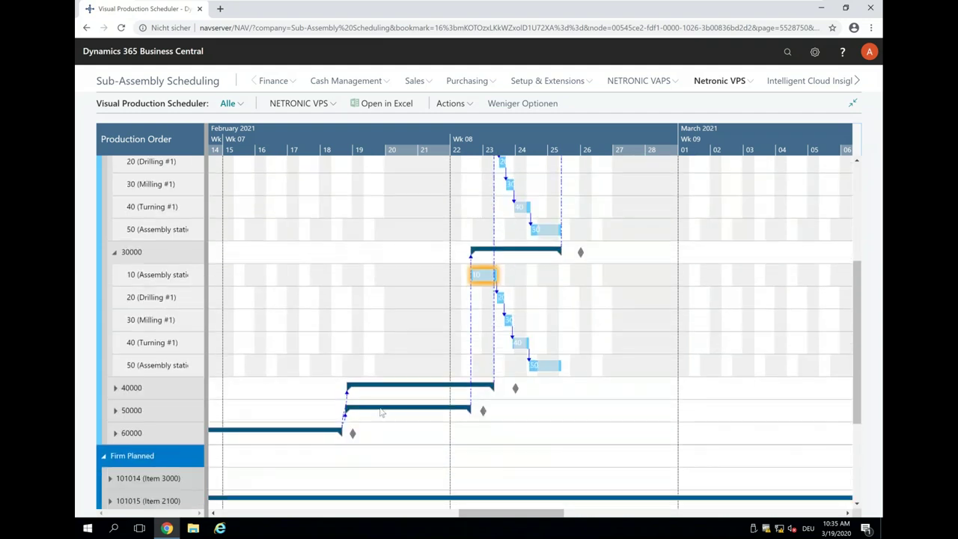
{"action": "mouse_move", "coordinate": [166, 440]}
Step: Show operation 10 of line 30000 in the Capacity View and expand the Cutting work center into its machine centers
{"action": "right_click", "coordinate": [483, 274]}
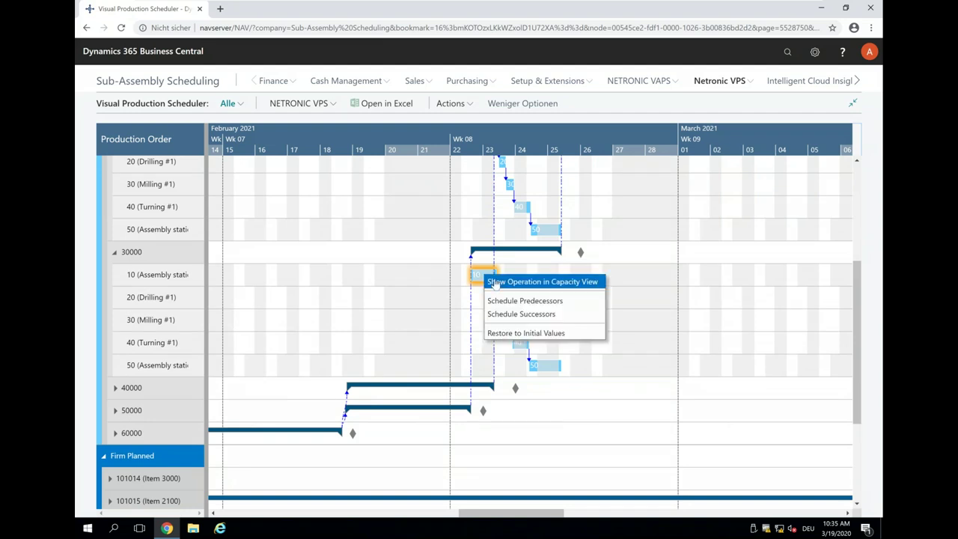
{"action": "left_click", "coordinate": [494, 282]}
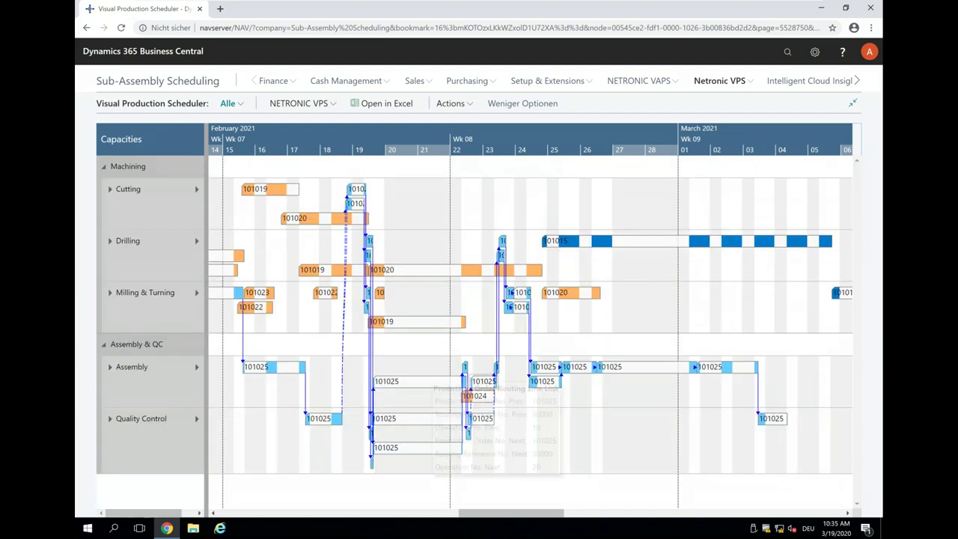
{"action": "scroll", "coordinate": [436, 128], "scroll_direction": "left", "scroll_amount": 3}
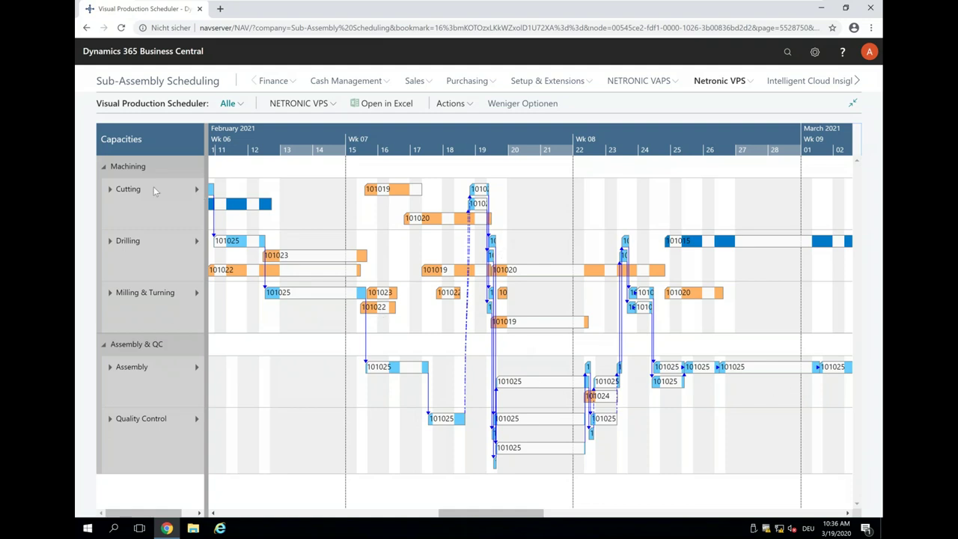
{"action": "left_click", "coordinate": [110, 190]}
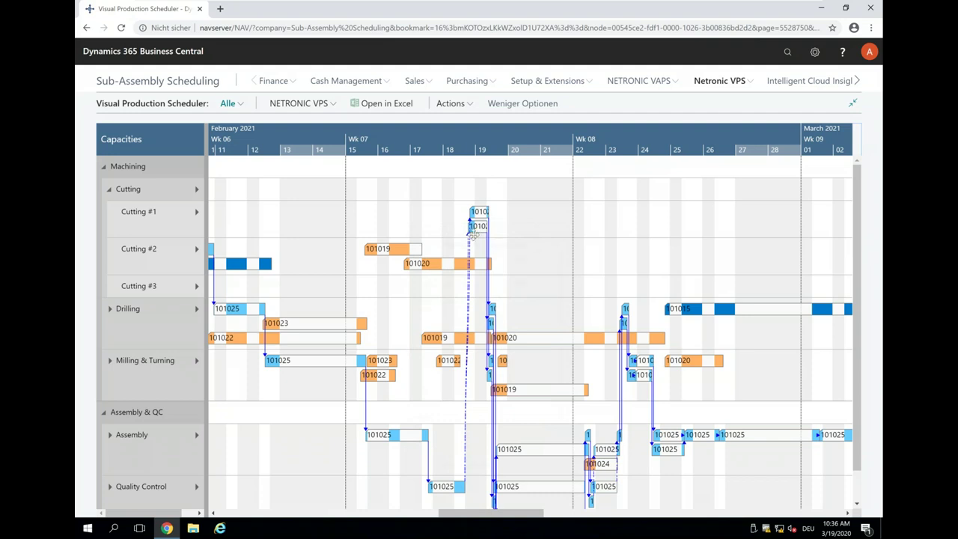
Step: Move the overlapping Back Hub cutting operation of order 101025 behind the other one on Cutting #1, starting 19.02.21 09:32
{"action": "mouse_move", "coordinate": [479, 227]}
{"action": "left_click_drag", "start_coordinate": [479, 226], "coordinate": [479, 226]}
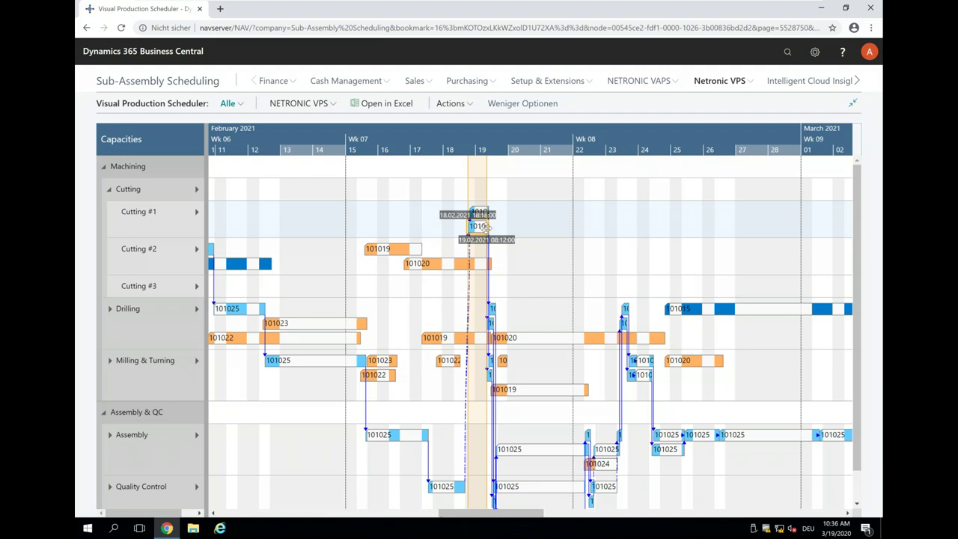
{"action": "left_click_drag", "start_coordinate": [492, 226], "coordinate": [499, 213]}
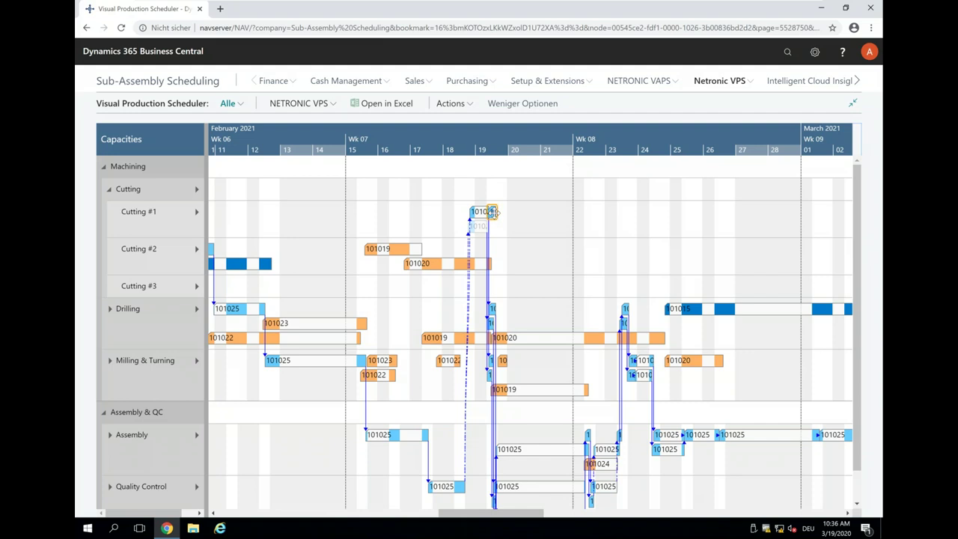
{"action": "left_click_drag", "start_coordinate": [492, 212], "coordinate": [492, 212]}
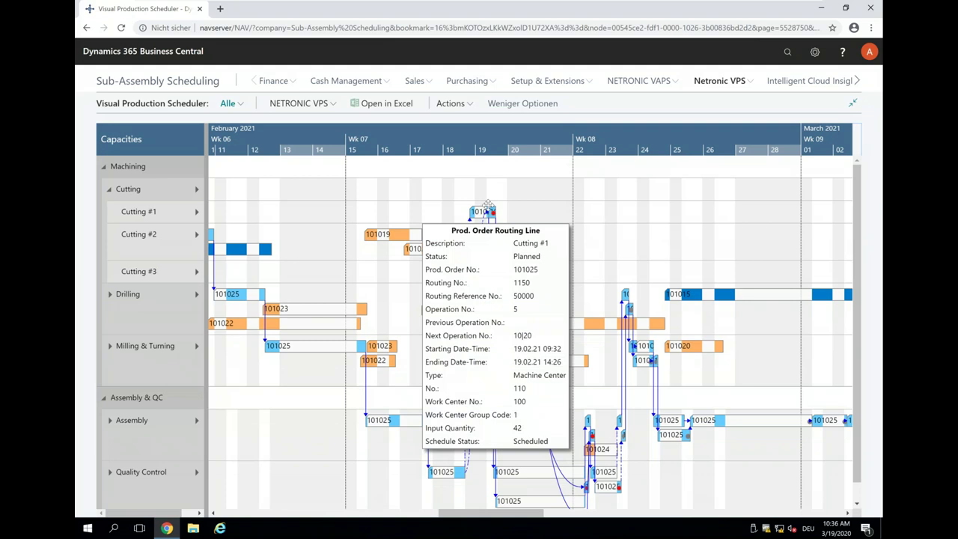
Step: Show the moved operation 5 of line 50000 on Cutting #1 in the Production Order View
{"action": "scroll", "coordinate": [491, 142], "scroll_direction": "up", "scroll_amount": 1}
{"action": "scroll", "coordinate": [491, 143], "scroll_direction": "up", "scroll_amount": 1}
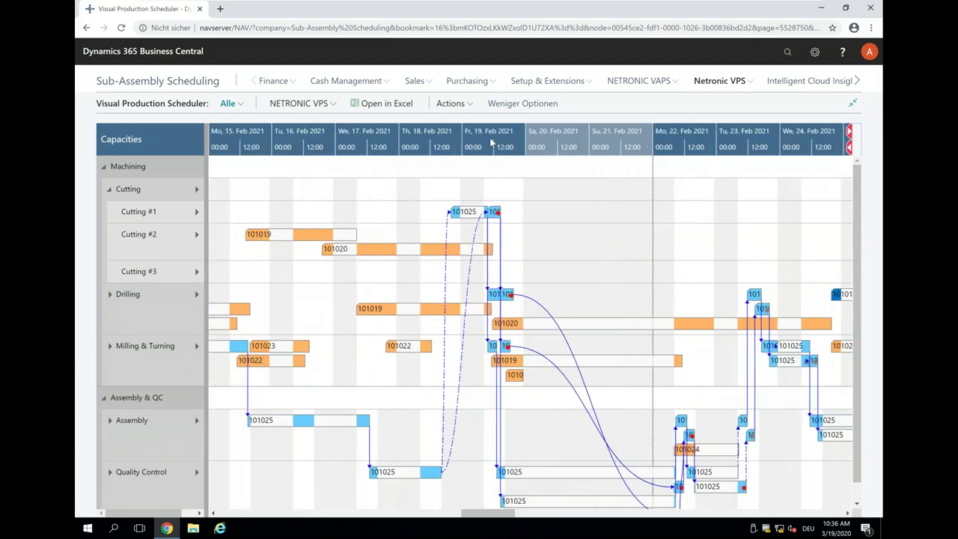
{"action": "scroll", "coordinate": [491, 142], "scroll_direction": "up", "scroll_amount": 1}
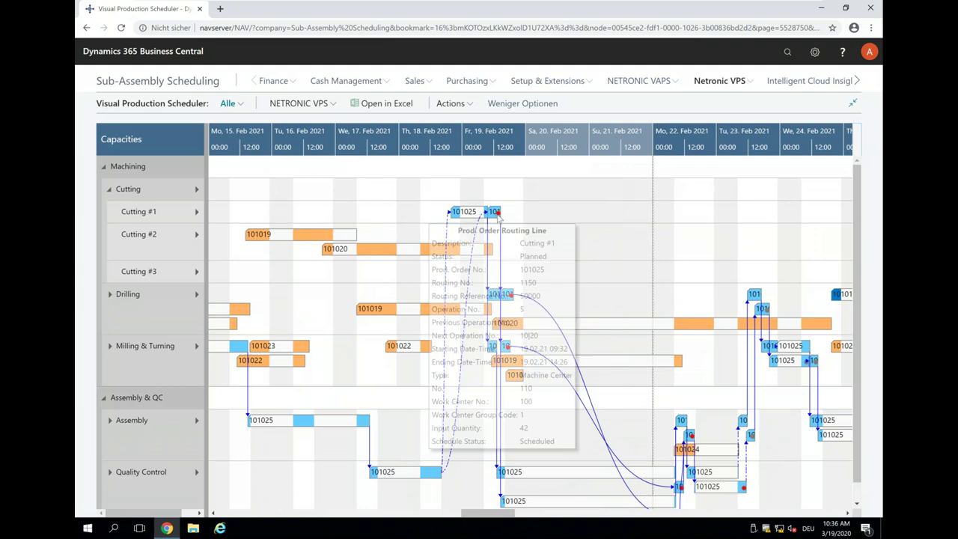
{"action": "mouse_move", "coordinate": [495, 213]}
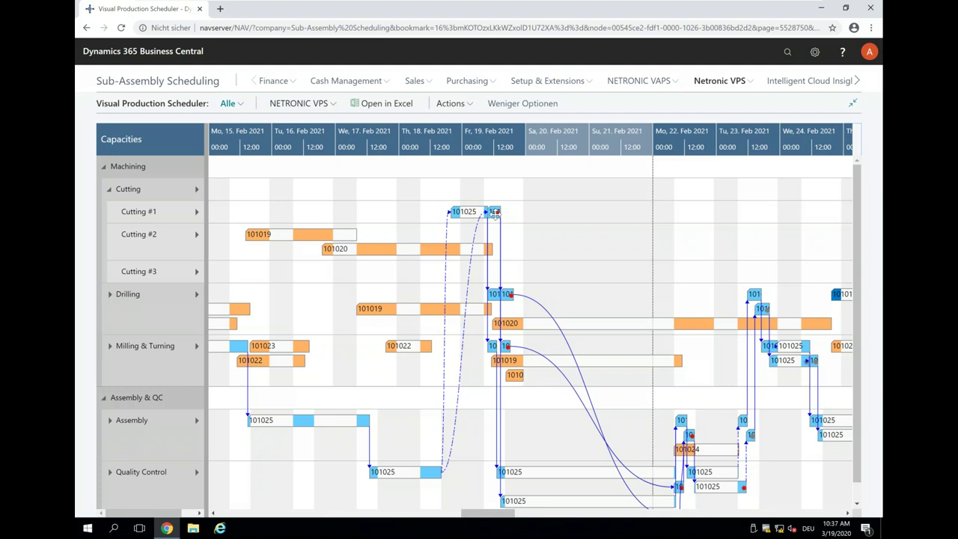
{"action": "right_click", "coordinate": [496, 215]}
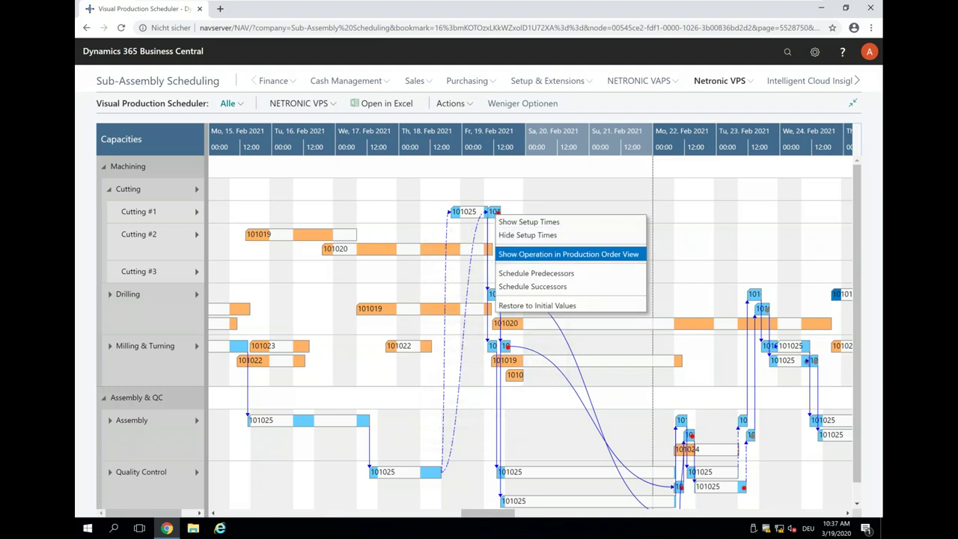
{"action": "left_click", "coordinate": [534, 254]}
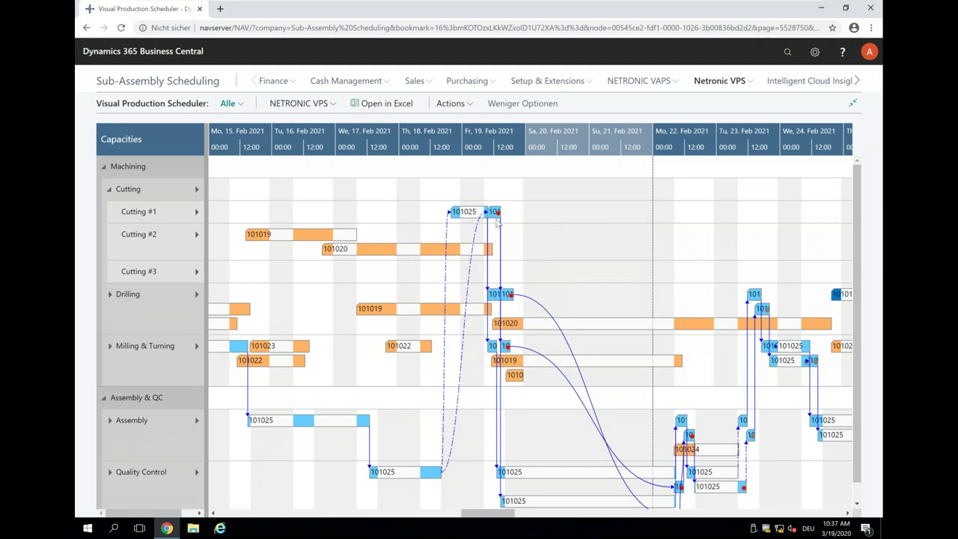
{"action": "mouse_move", "coordinate": [495, 213]}
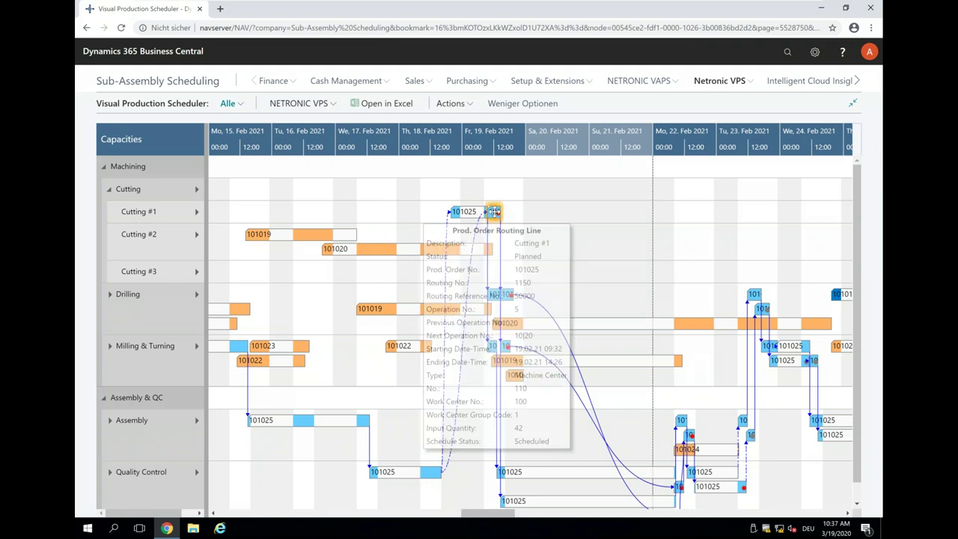
{"action": "right_click", "coordinate": [495, 213]}
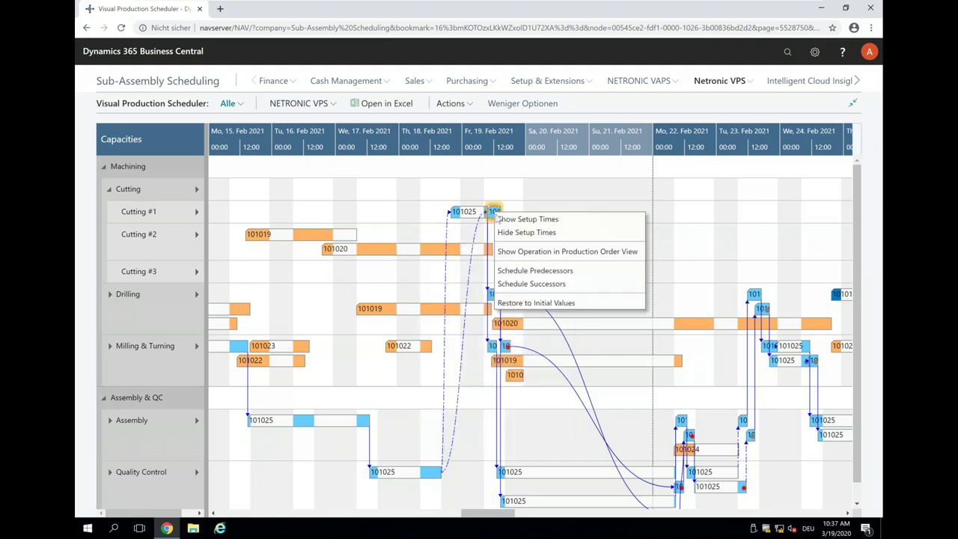
{"action": "left_click", "coordinate": [524, 254]}
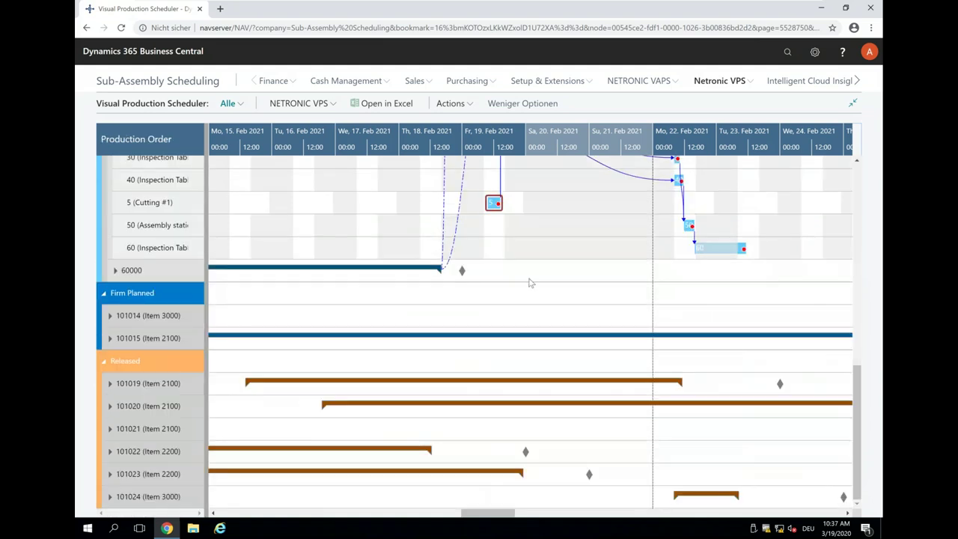
Step: Examine the Touring Bicycle order's lines 10000 to 50000, comparing their operation bars and dependency links with the due date markers
{"action": "scroll", "coordinate": [526, 288], "scroll_direction": "up", "scroll_amount": 2}
{"action": "scroll", "coordinate": [525, 292], "scroll_direction": "up", "scroll_amount": 1}
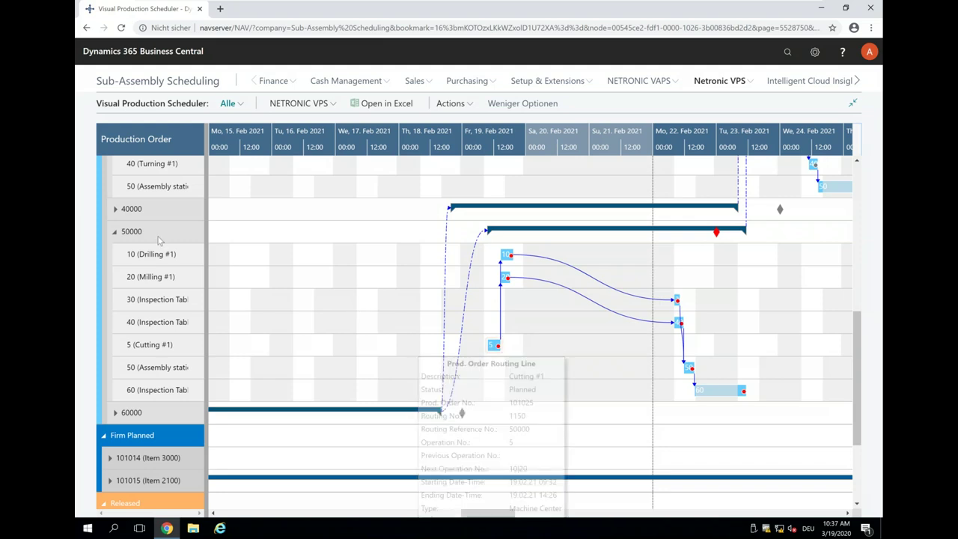
{"action": "mouse_move", "coordinate": [144, 233]}
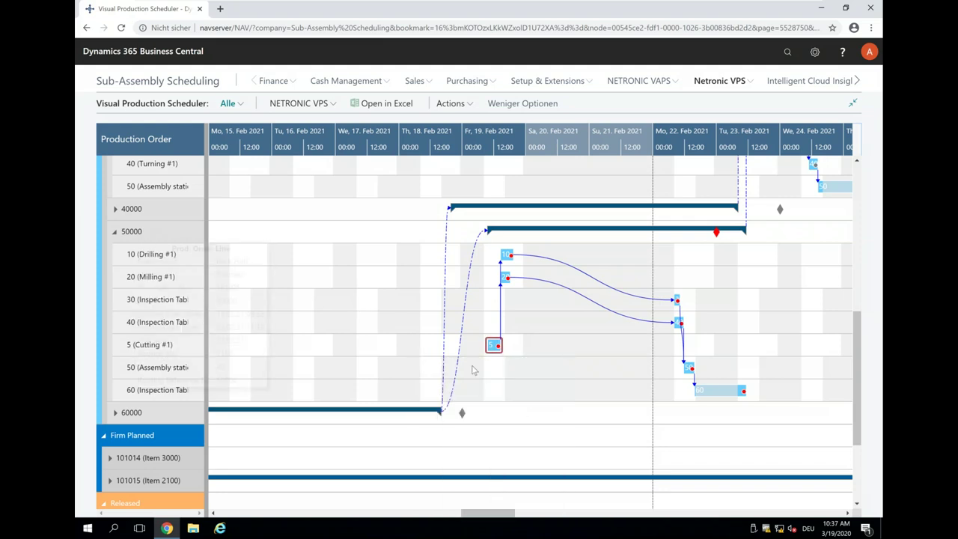
{"action": "left_click", "coordinate": [733, 390]}
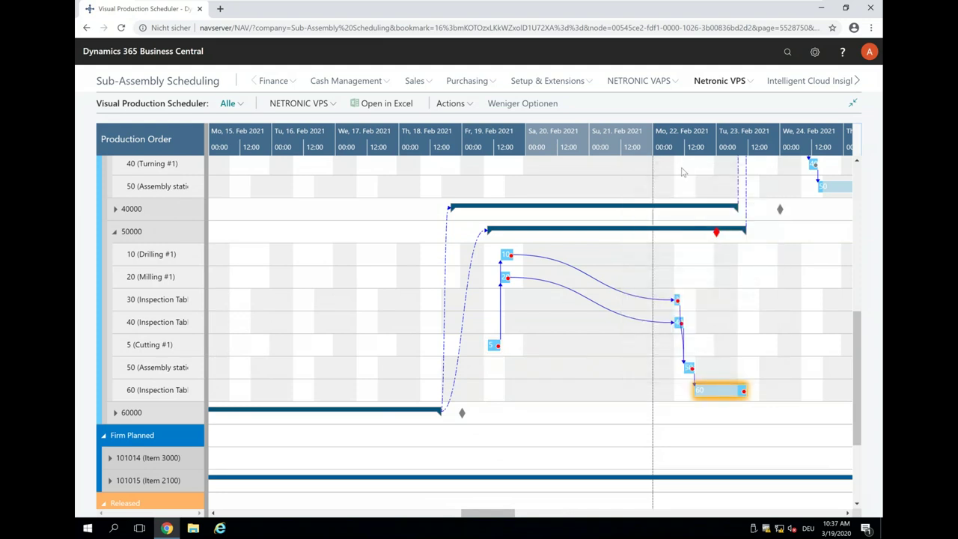
{"action": "scroll", "coordinate": [667, 322], "scroll_direction": "up", "scroll_amount": 3}
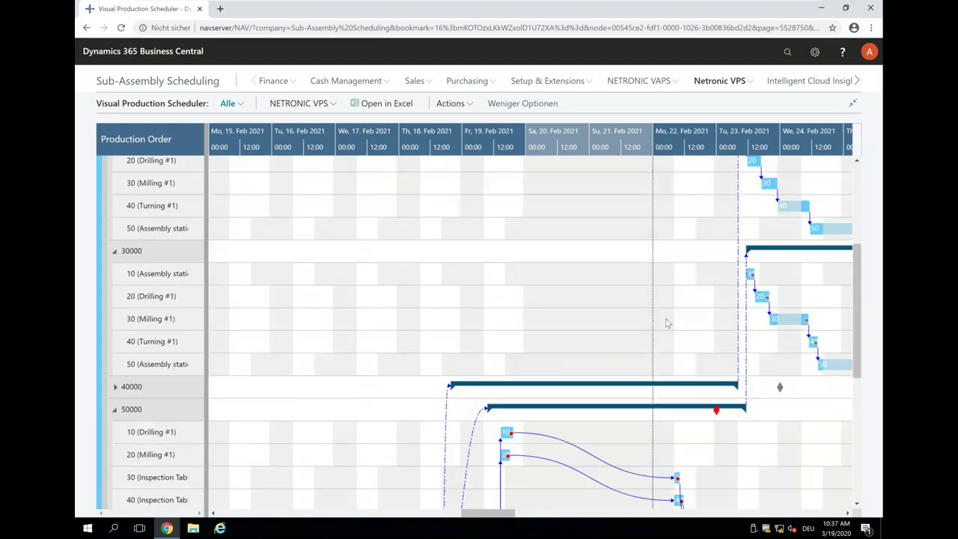
{"action": "scroll", "coordinate": [668, 323], "scroll_direction": "up", "scroll_amount": 1}
{"action": "scroll", "coordinate": [668, 323], "scroll_direction": "up", "scroll_amount": 1}
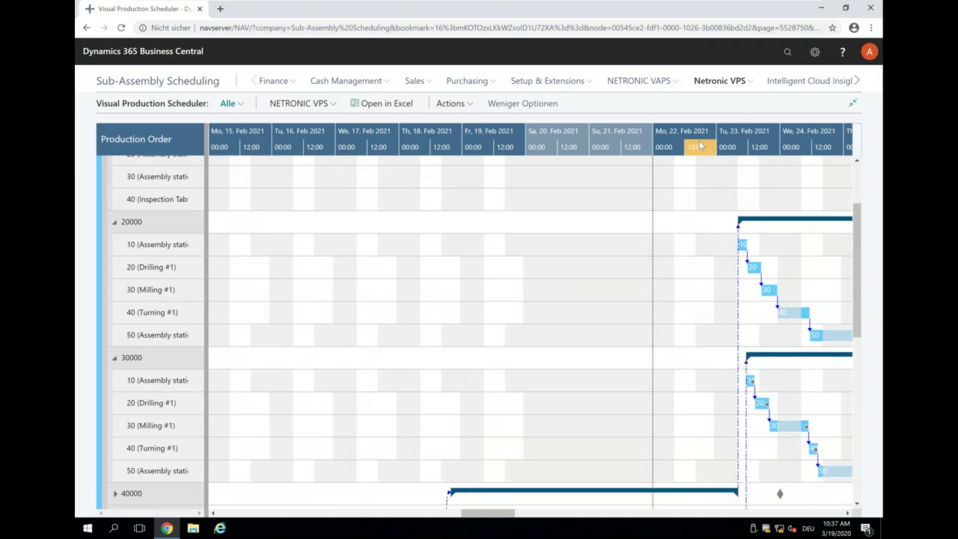
{"action": "left_click_drag", "start_coordinate": [697, 146], "coordinate": [506, 107]}
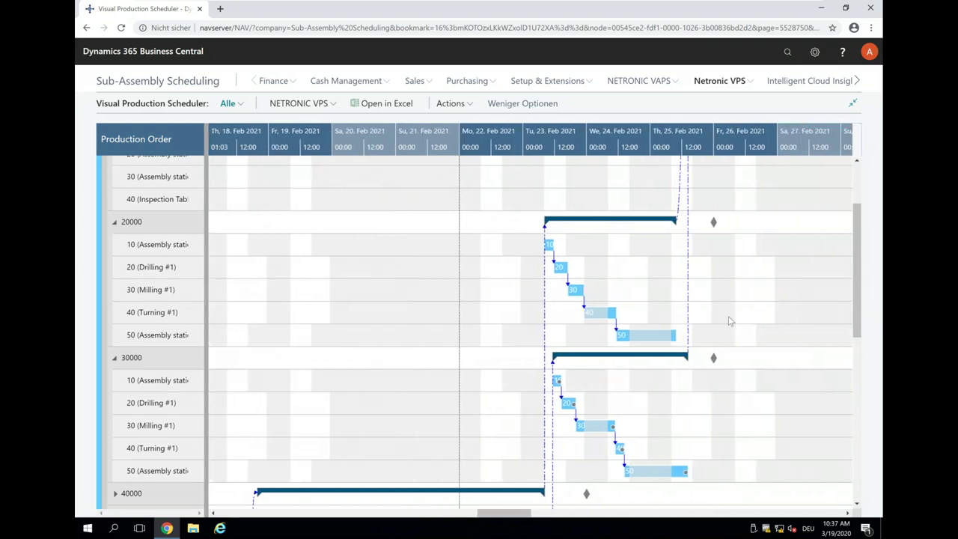
{"action": "scroll", "coordinate": [658, 329], "scroll_direction": "down", "scroll_amount": 1}
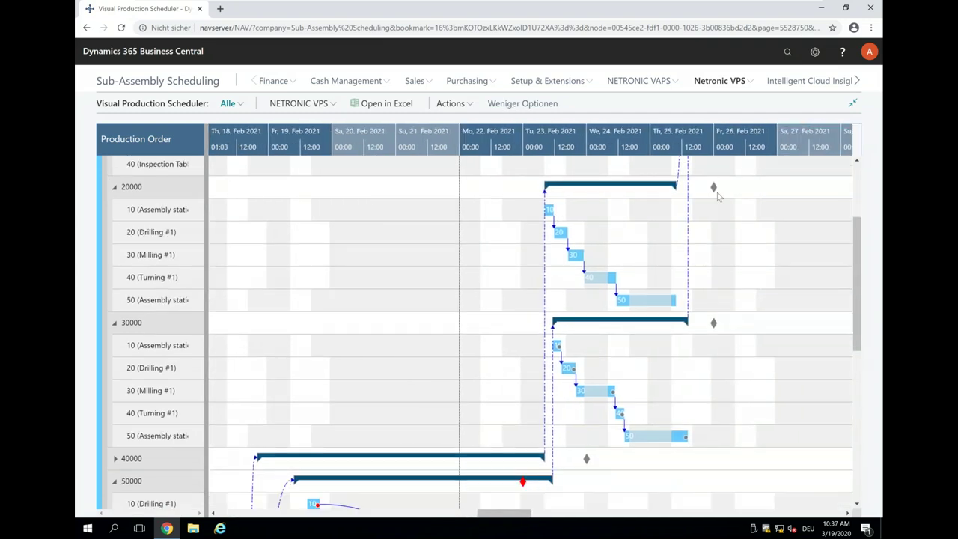
{"action": "scroll", "coordinate": [718, 228], "scroll_direction": "up", "scroll_amount": 3}
{"action": "scroll", "coordinate": [715, 223], "scroll_direction": "up", "scroll_amount": 1}
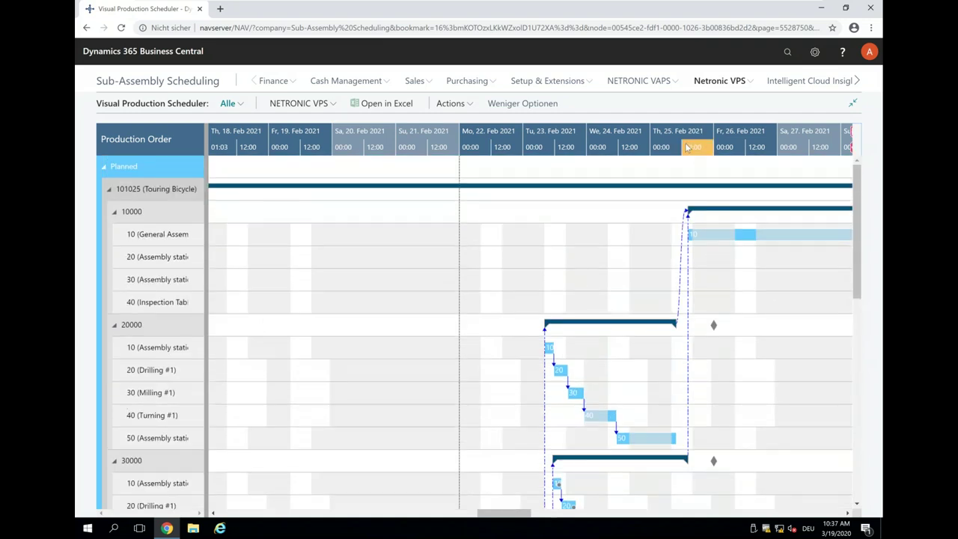
{"action": "scroll", "coordinate": [687, 147], "scroll_direction": "down", "scroll_amount": 3}
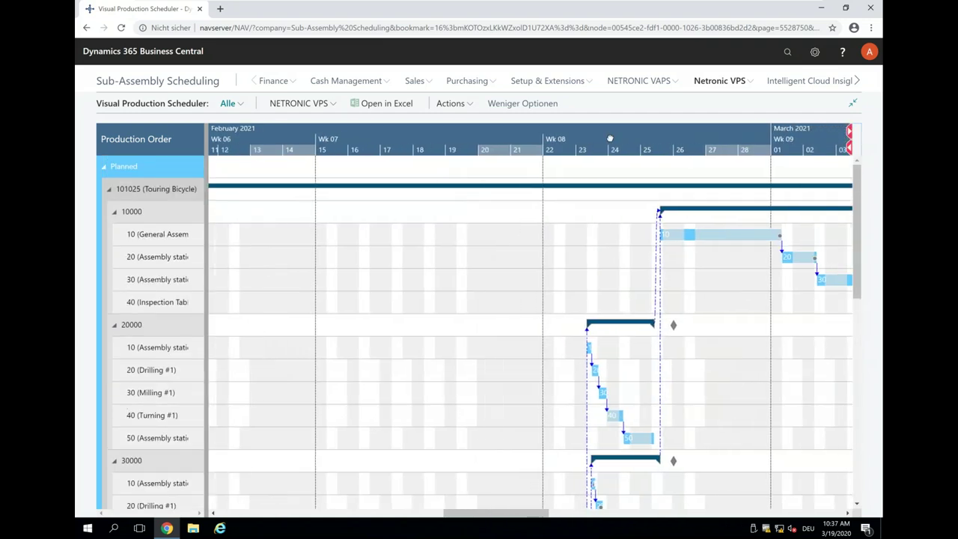
{"action": "scroll", "coordinate": [652, 342], "scroll_direction": "down", "scroll_amount": 6}
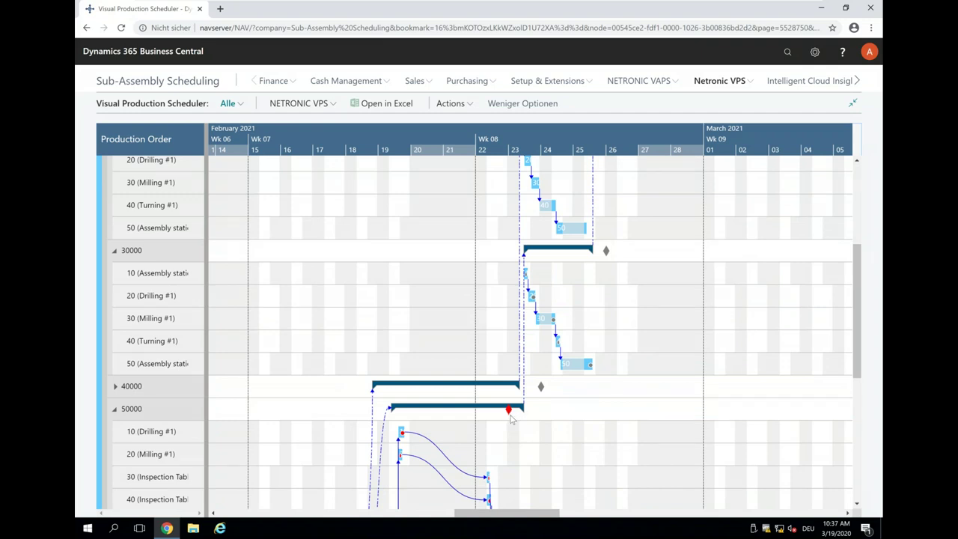
{"action": "scroll", "coordinate": [496, 342], "scroll_direction": "up", "scroll_amount": 3}
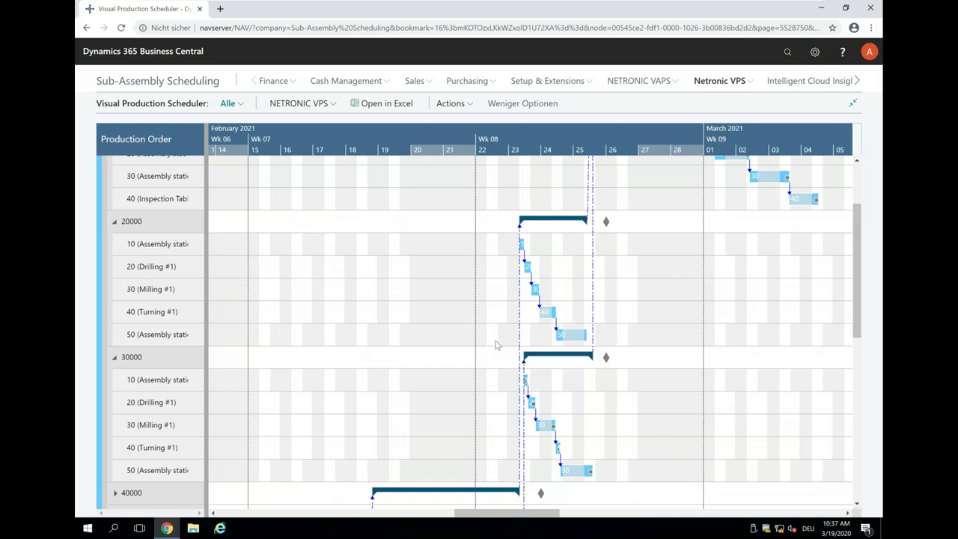
Step: Reschedule operation 60 (Inspection Table) of line 50000 to 24 February 2021
{"action": "scroll", "coordinate": [651, 348], "scroll_direction": "down", "scroll_amount": 6}
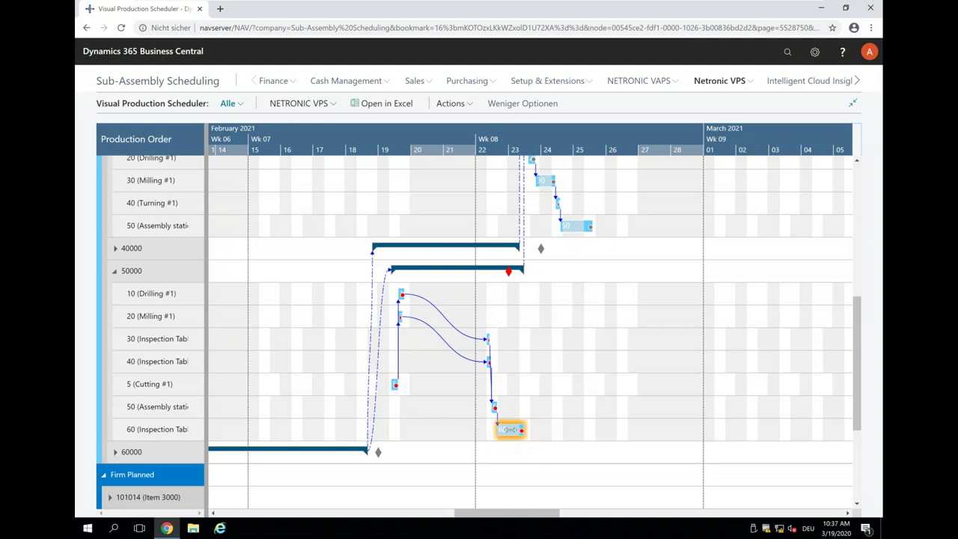
{"action": "left_click_drag", "start_coordinate": [529, 430], "coordinate": [553, 429]}
{"action": "double_click", "coordinate": [554, 430]}
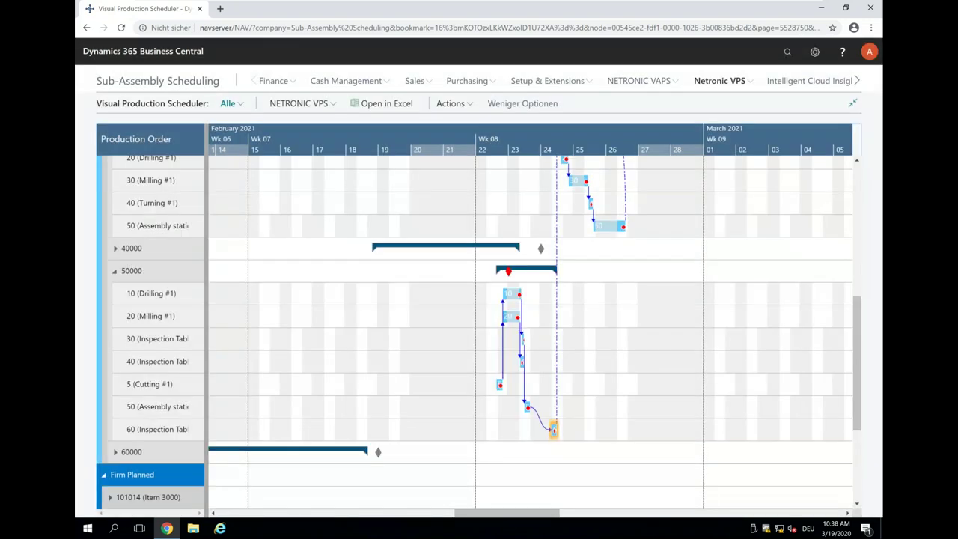
Step: Examine how the rescheduling affects lines 30000, 20000 and 10000 of the Touring Bicycle order, including the link into operation 10 of line 30000
{"action": "mouse_move", "coordinate": [552, 429]}
{"action": "scroll", "coordinate": [554, 433], "scroll_direction": "up", "scroll_amount": 3}
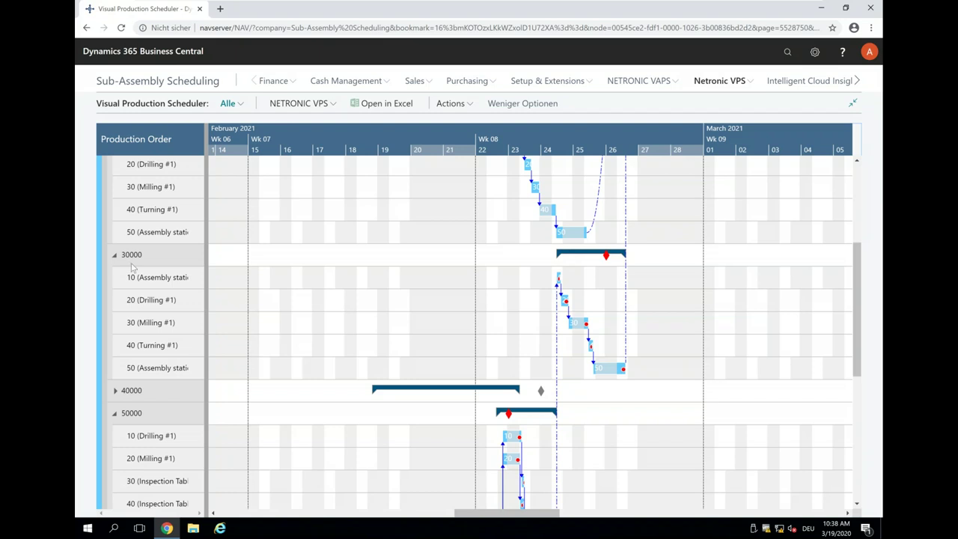
{"action": "mouse_move", "coordinate": [119, 260]}
{"action": "mouse_move", "coordinate": [561, 292]}
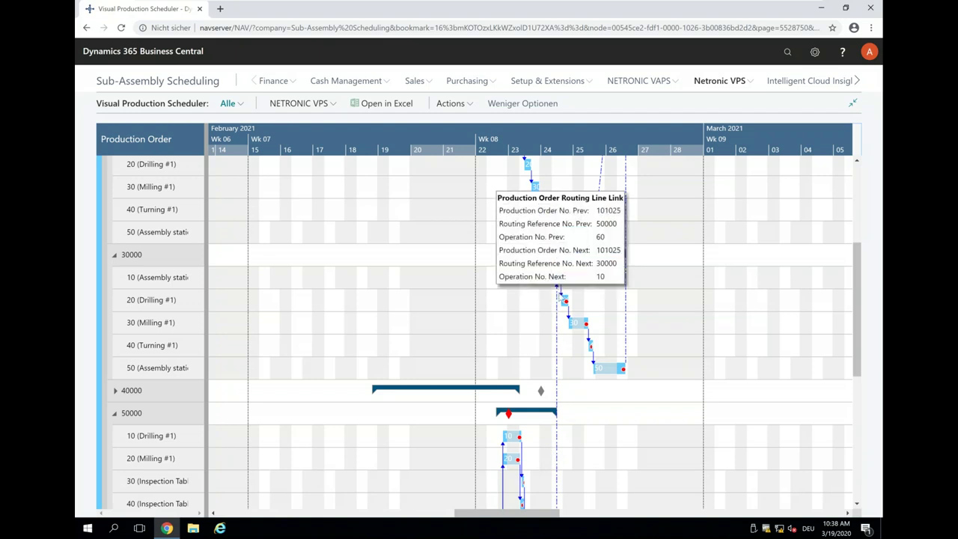
{"action": "scroll", "coordinate": [630, 435], "scroll_direction": "up", "scroll_amount": 4}
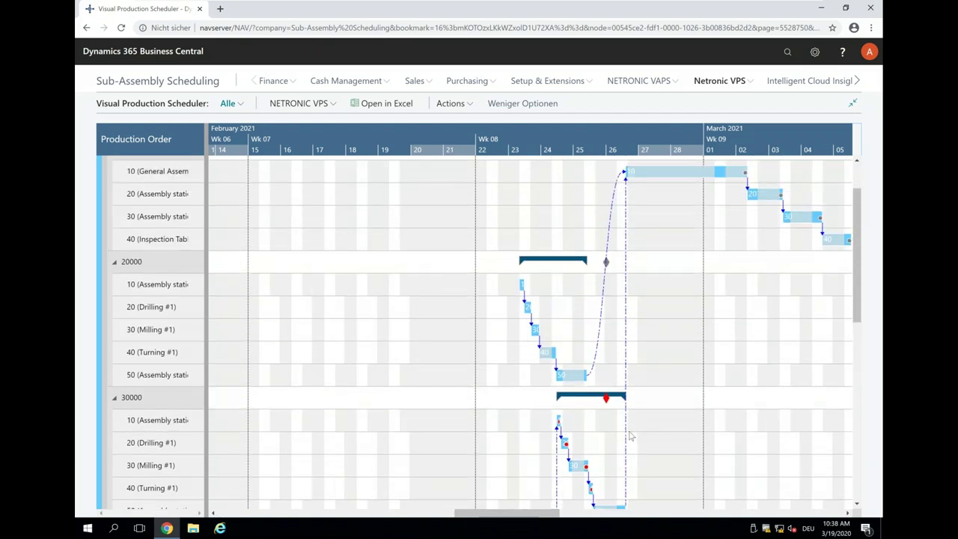
{"action": "scroll", "coordinate": [630, 436], "scroll_direction": "up", "scroll_amount": 1}
{"action": "left_click_drag", "start_coordinate": [655, 147], "coordinate": [475, 150]}
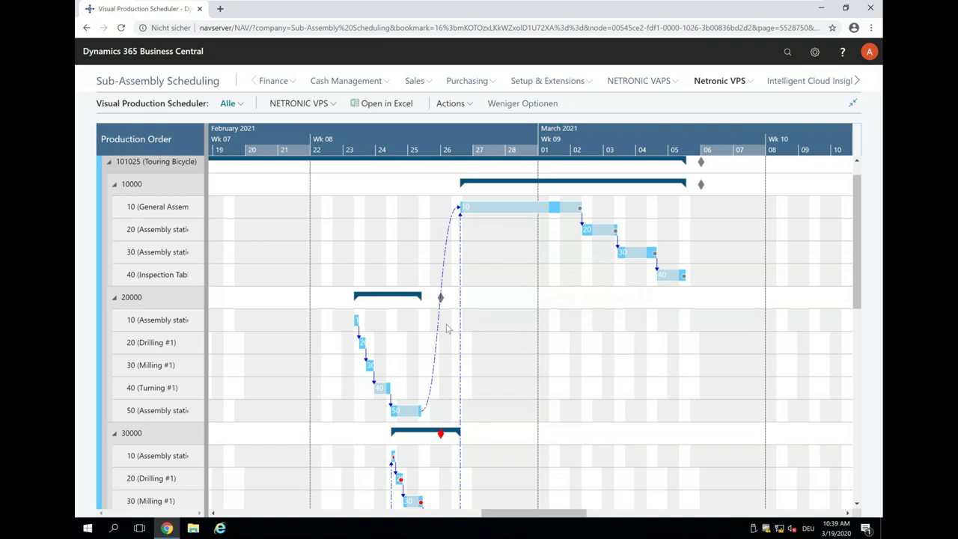
{"action": "mouse_move", "coordinate": [358, 320]}
{"action": "scroll", "coordinate": [160, 266], "scroll_direction": "up", "scroll_amount": 1}
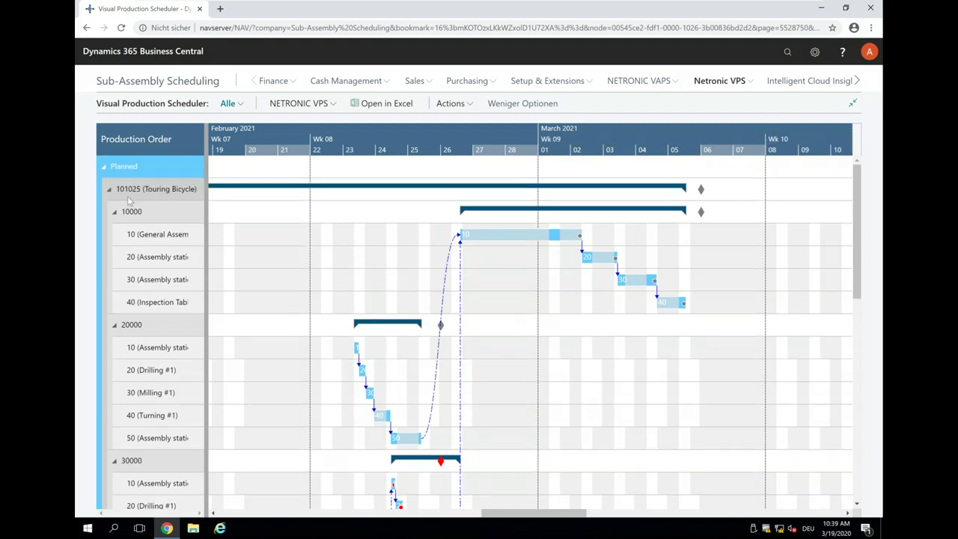
Step: Open the planned production order card of the Touring Bicycle order, review its item lines and close it
{"action": "mouse_move", "coordinate": [129, 195]}
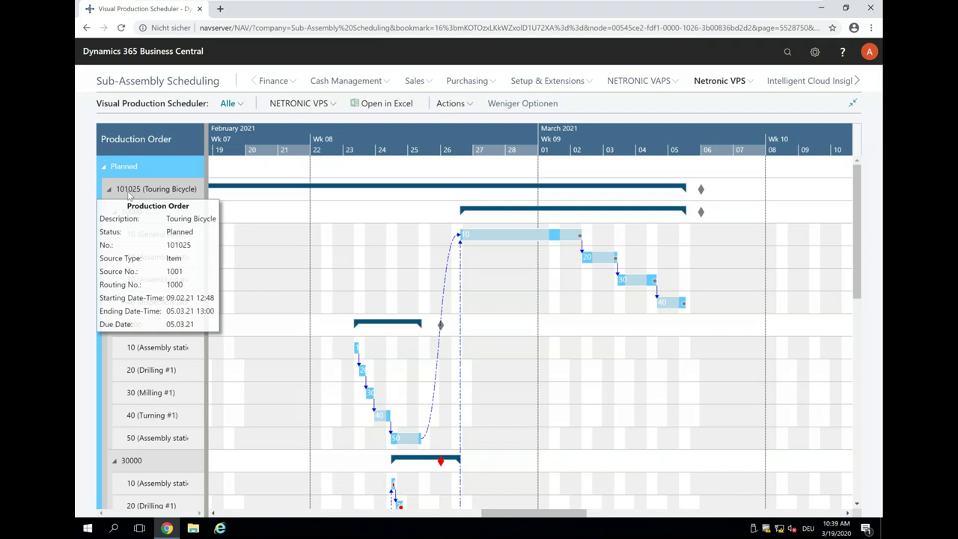
{"action": "double_click", "coordinate": [128, 191]}
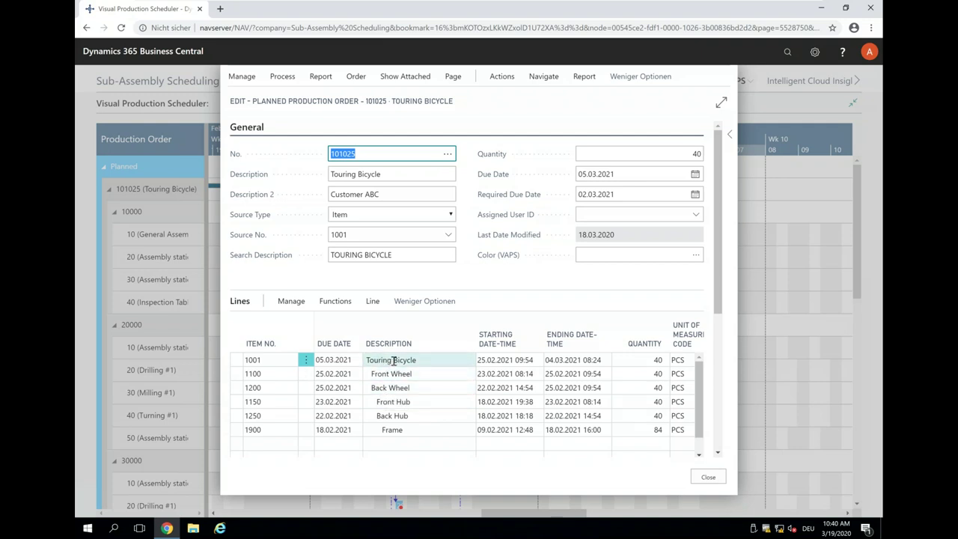
{"action": "left_click", "coordinate": [715, 478]}
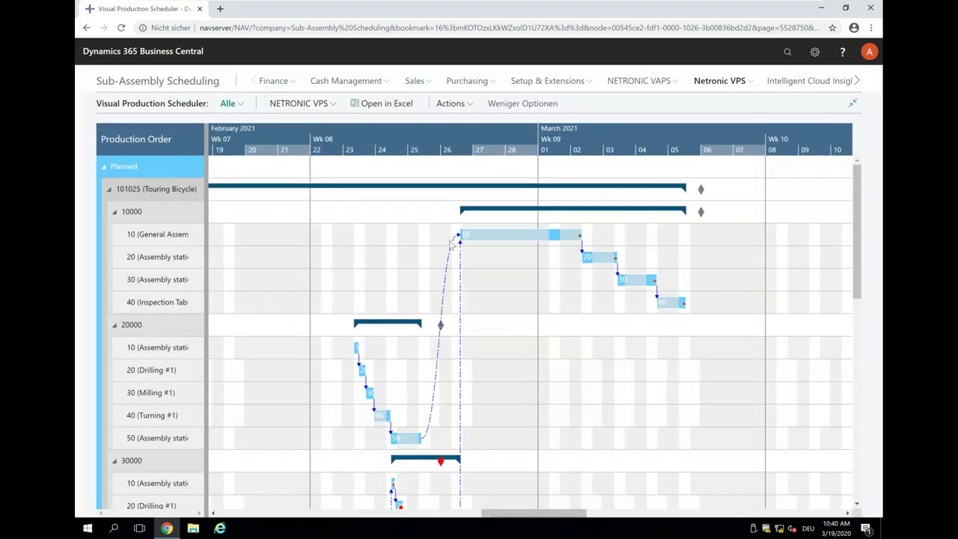
Step: Switch to the PowerPoint webinar presentation and start the slide show from slide 14, "Zeit für eine Demo."
{"action": "mouse_move", "coordinate": [453, 240]}
{"action": "mouse_move", "coordinate": [593, 4]}
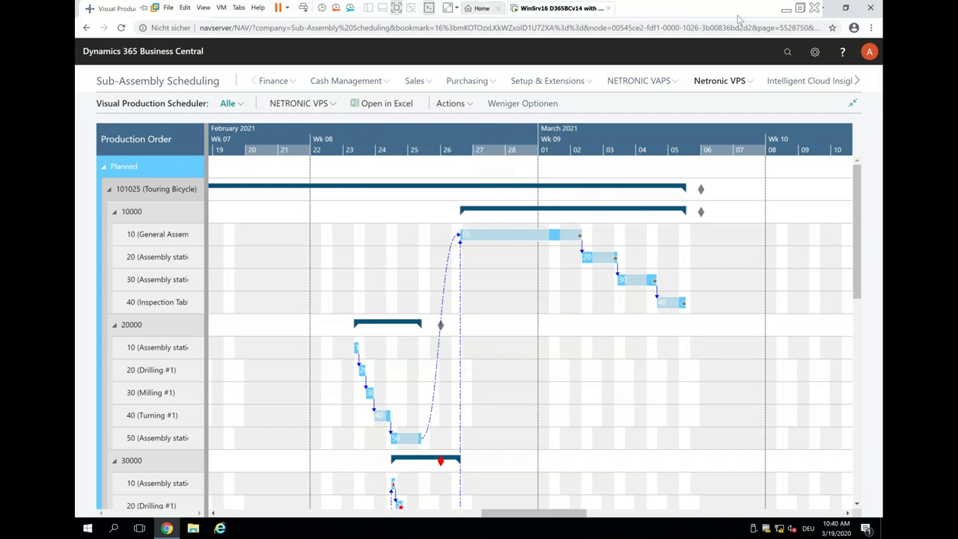
{"action": "left_click", "coordinate": [786, 9]}
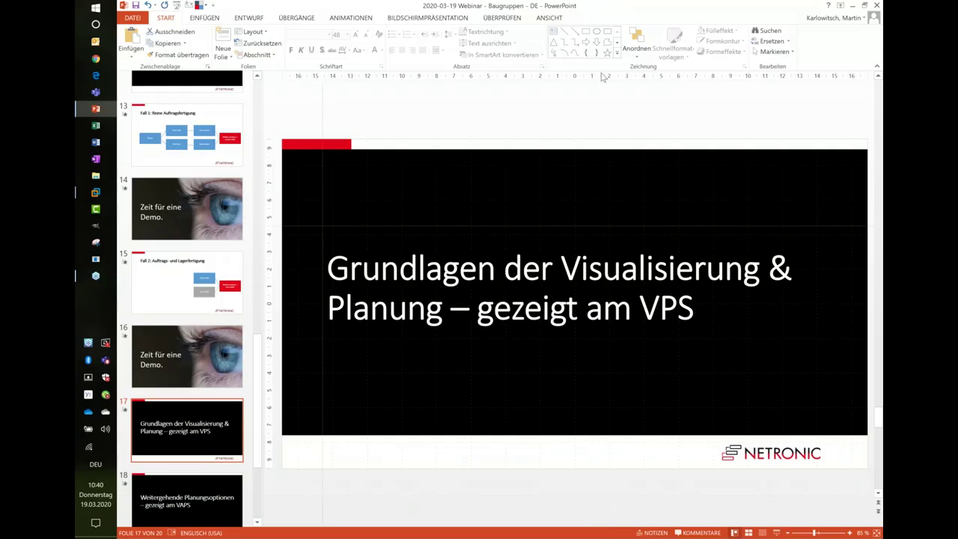
{"action": "left_click", "coordinate": [207, 236]}
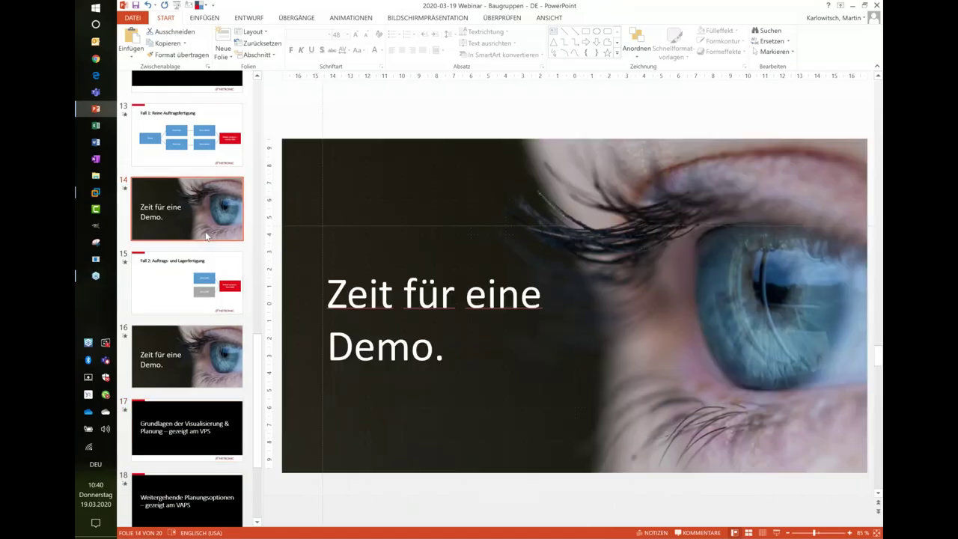
{"action": "left_click", "coordinate": [776, 533]}
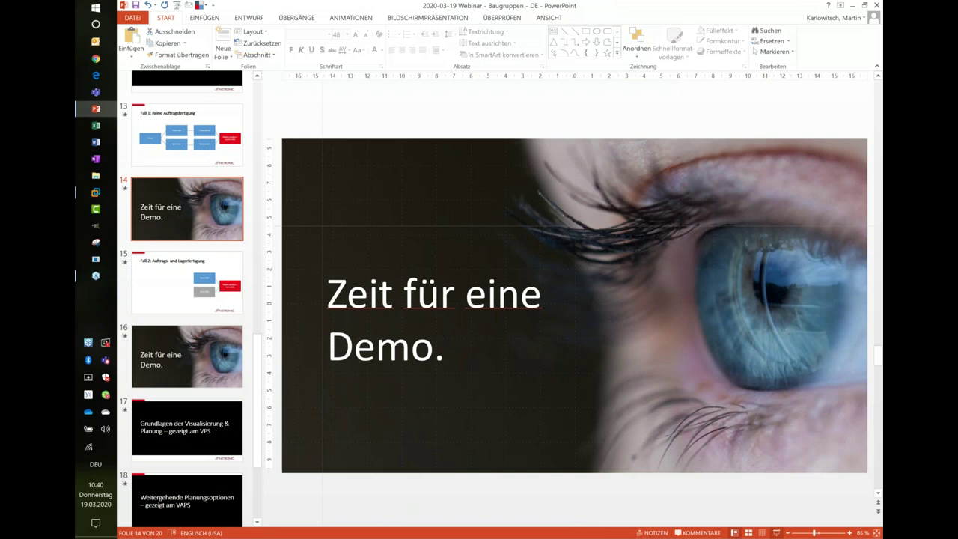
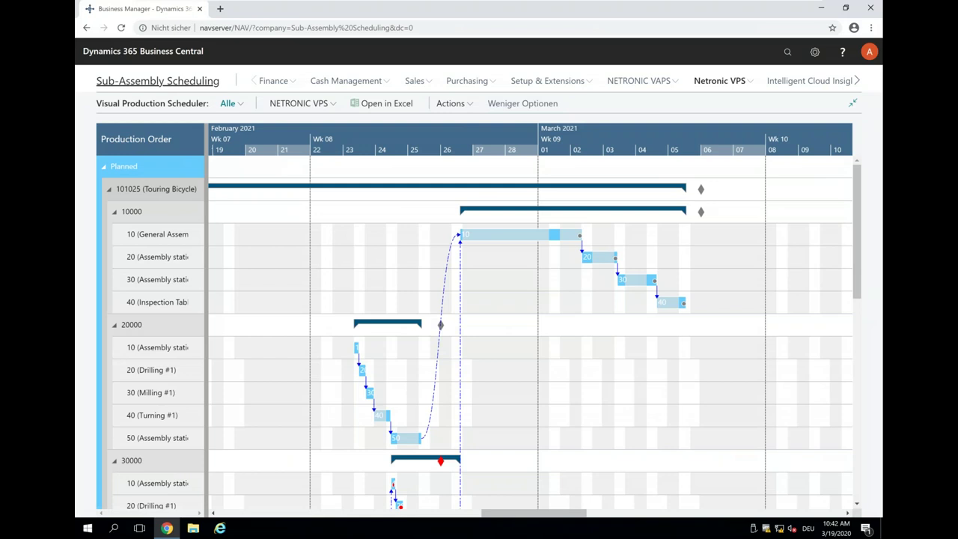
Step: Search the application for "item" and open the Items list
{"action": "left_click", "coordinate": [791, 66]}
{"action": "type", "text": "en"}
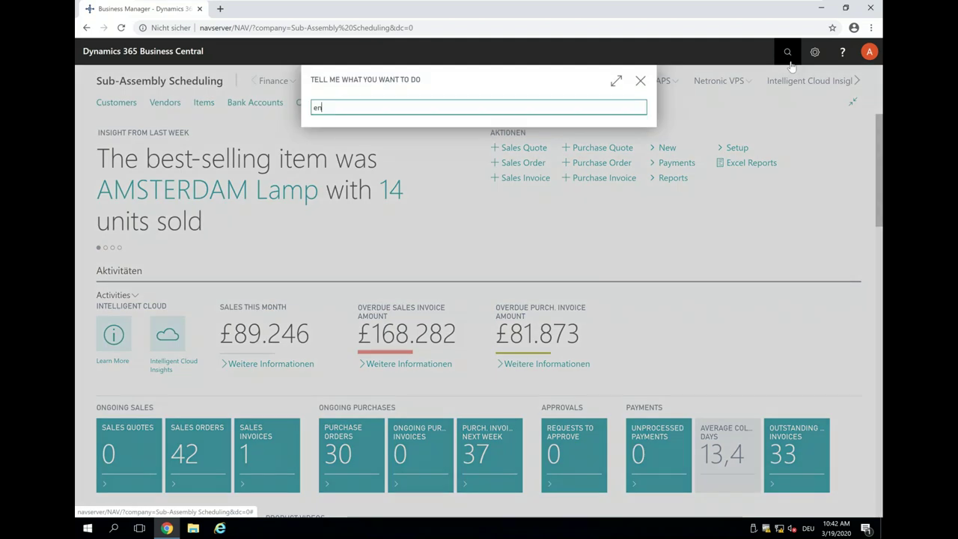
{"action": "key", "text": "BackSpace"}
{"action": "key", "text": "BackSpace"}
{"action": "type", "text": "item"}
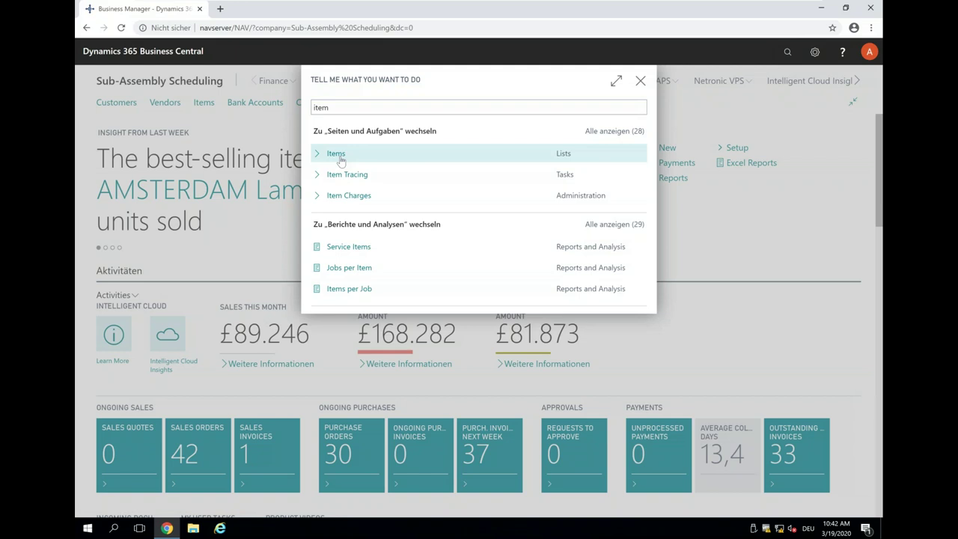
{"action": "left_click", "coordinate": [338, 154]}
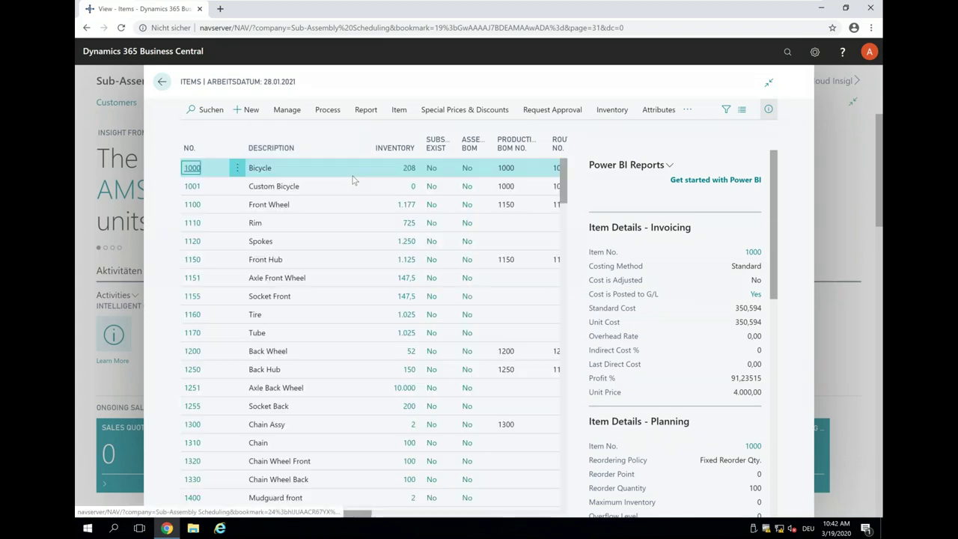
Step: Open the card of Item 3000, review its replenishment and planning settings, including manufacturing policy and production BOM, and close it
{"action": "scroll", "coordinate": [345, 178], "scroll_direction": "down", "scroll_amount": 5}
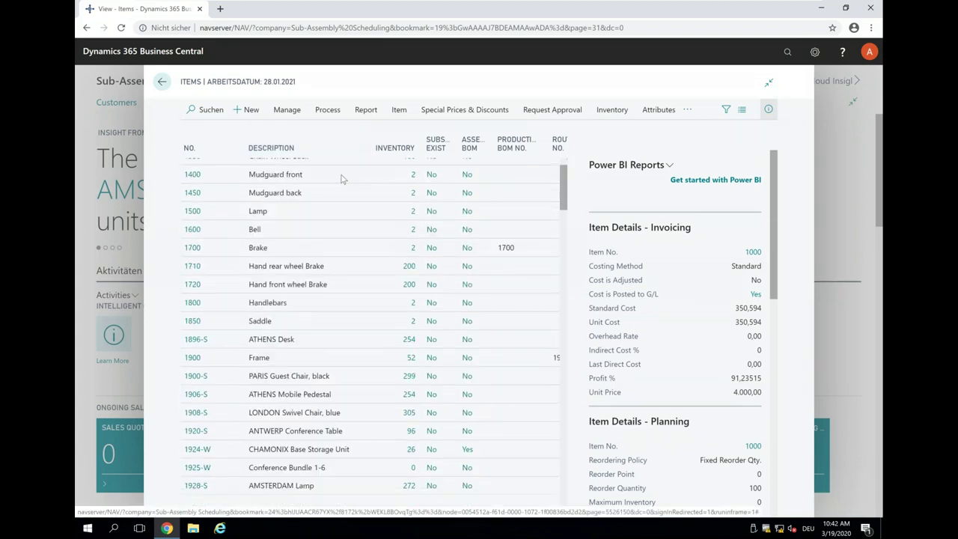
{"action": "scroll", "coordinate": [341, 178], "scroll_direction": "down", "scroll_amount": 8}
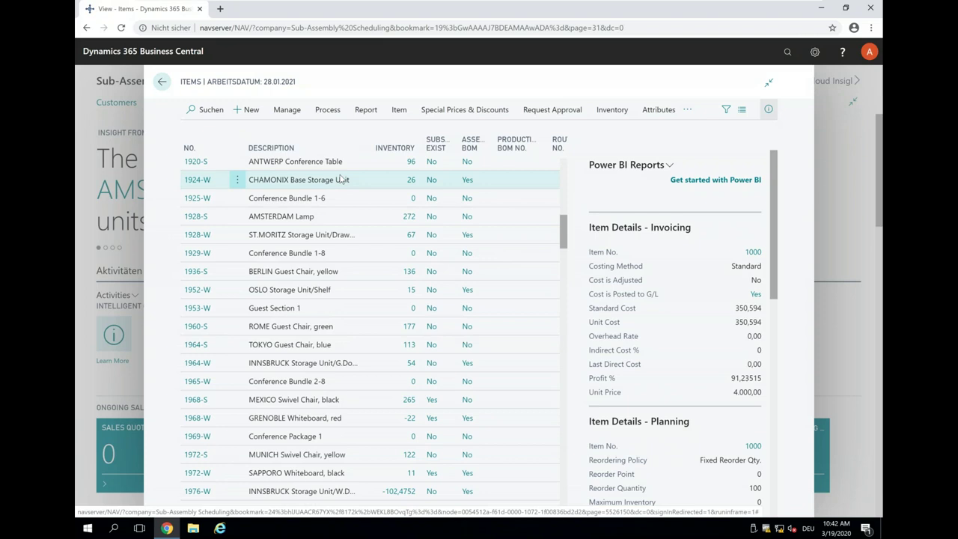
{"action": "scroll", "coordinate": [338, 179], "scroll_direction": "down", "scroll_amount": 2}
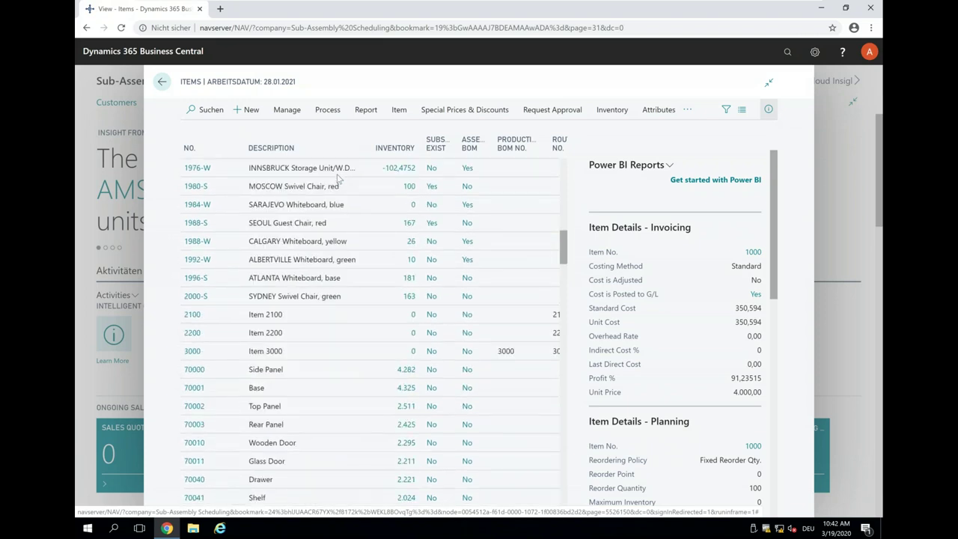
{"action": "left_click", "coordinate": [192, 353]}
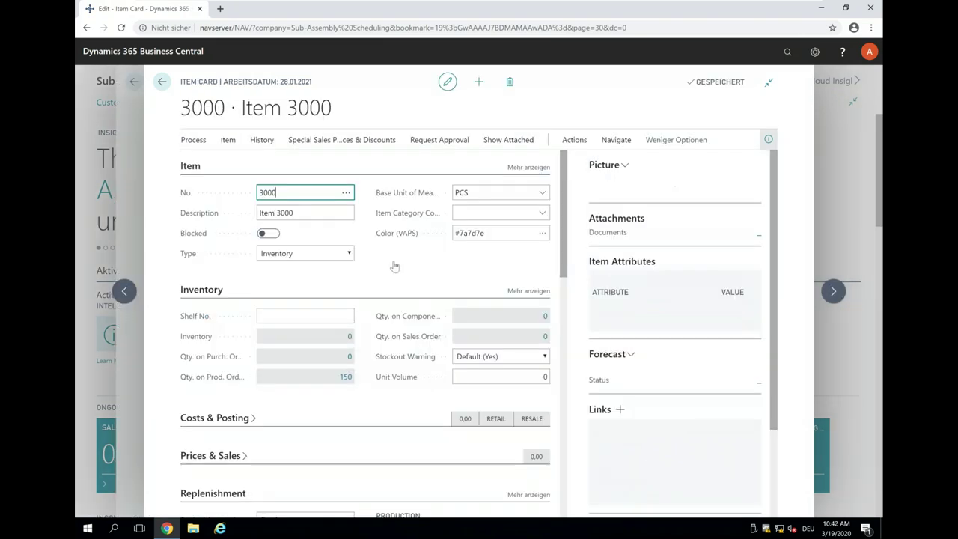
{"action": "scroll", "coordinate": [395, 266], "scroll_direction": "down", "scroll_amount": 5}
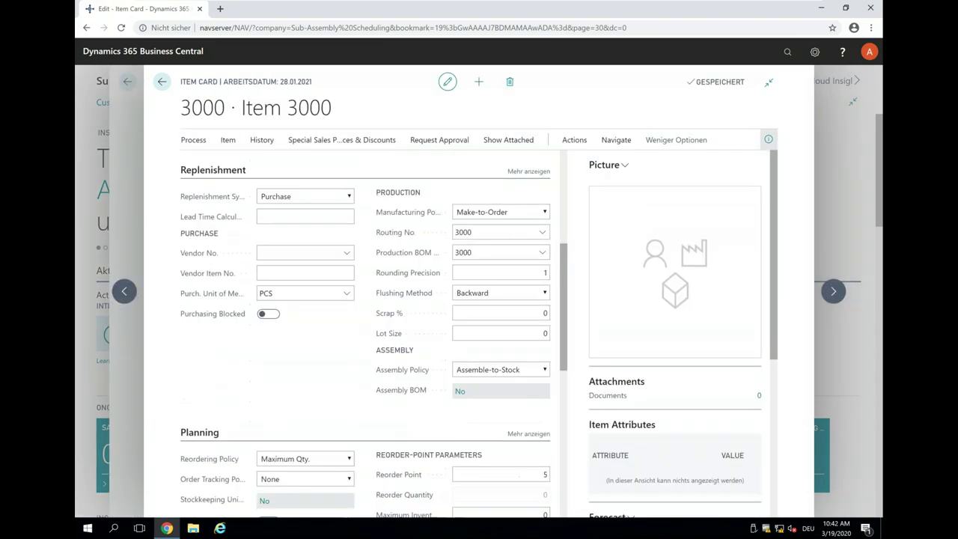
{"action": "scroll", "coordinate": [390, 259], "scroll_direction": "down", "scroll_amount": 2}
{"action": "scroll", "coordinate": [389, 259], "scroll_direction": "down", "scroll_amount": 5}
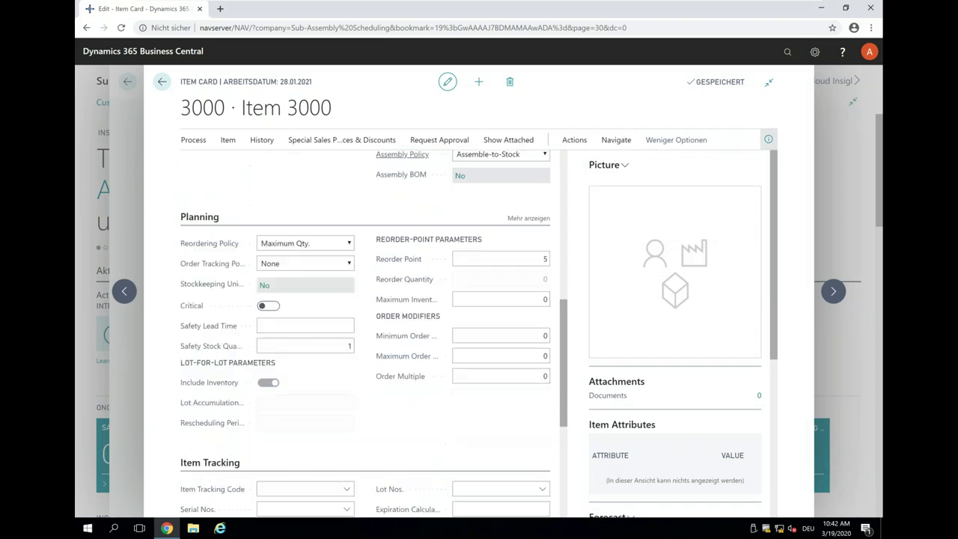
{"action": "scroll", "coordinate": [394, 262], "scroll_direction": "up", "scroll_amount": 5}
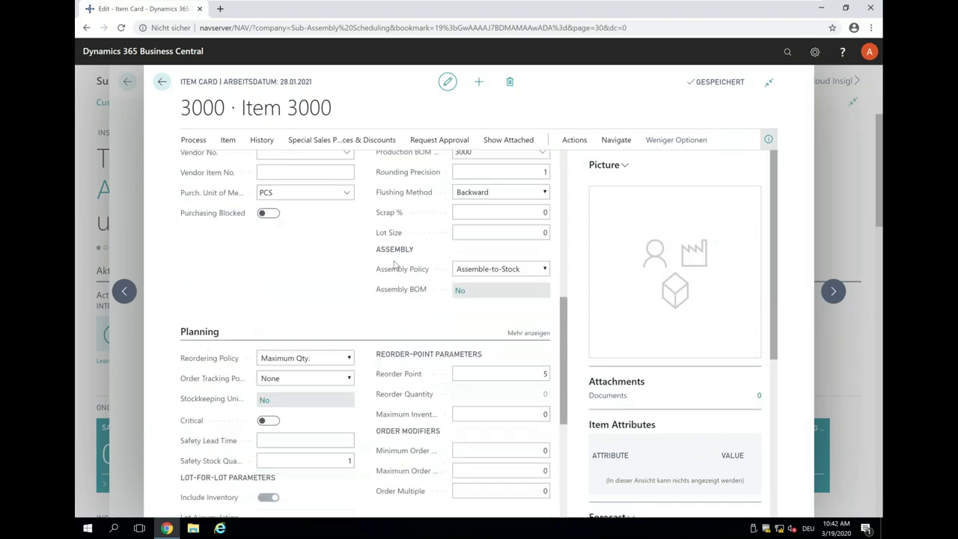
{"action": "scroll", "coordinate": [394, 262], "scroll_direction": "up", "scroll_amount": 3}
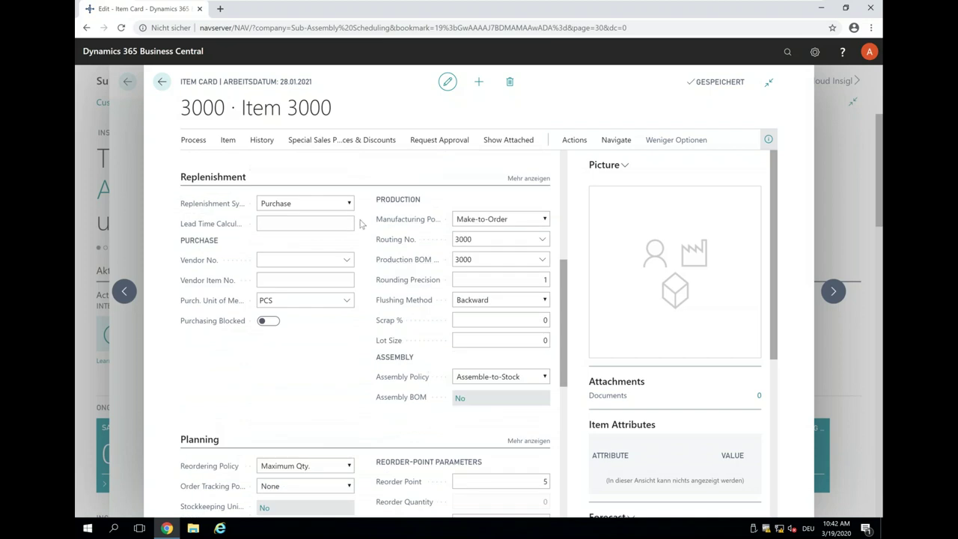
{"action": "left_click", "coordinate": [461, 219]}
{"action": "left_click", "coordinate": [477, 261]}
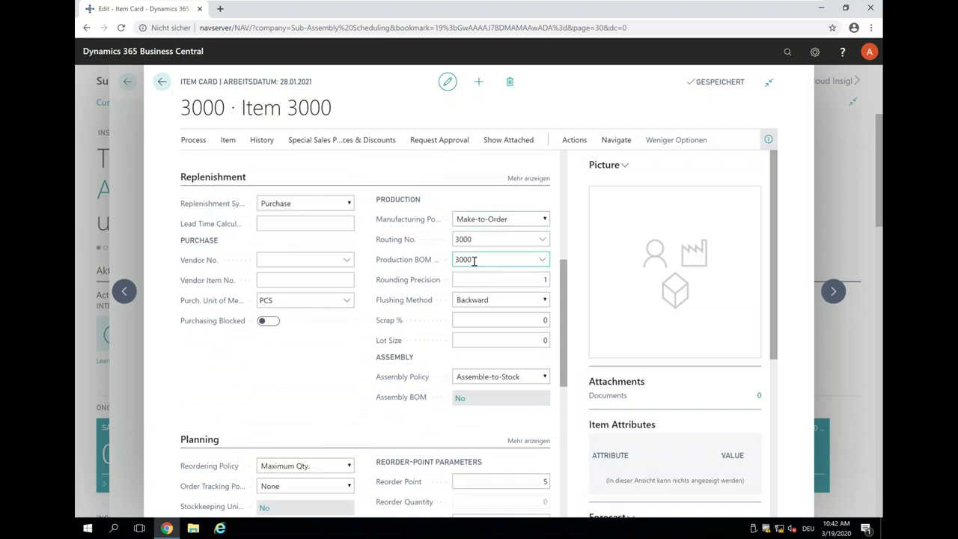
{"action": "left_click", "coordinate": [162, 81]}
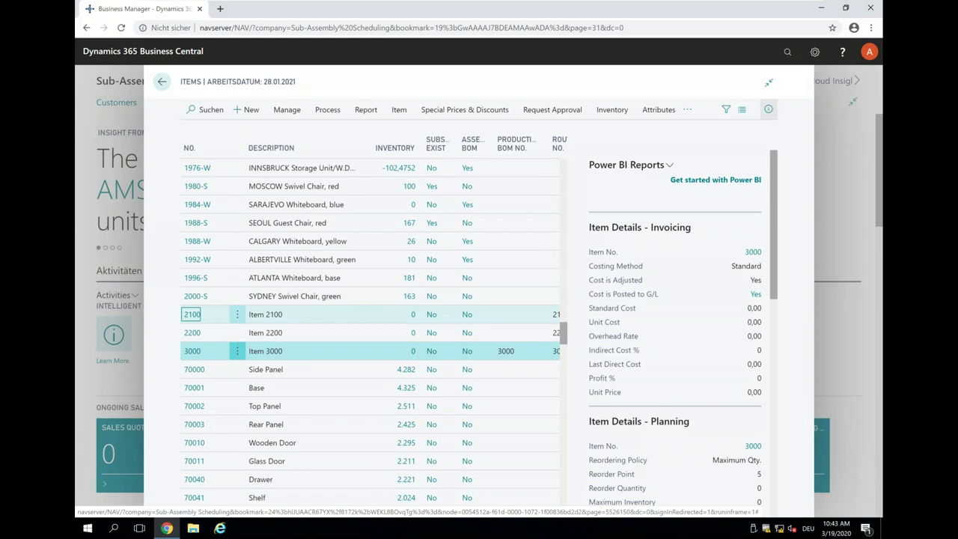
Step: Open the card of Item 2100, review its manufacturing policy and routing, and return to the home page
{"action": "left_click", "coordinate": [193, 315]}
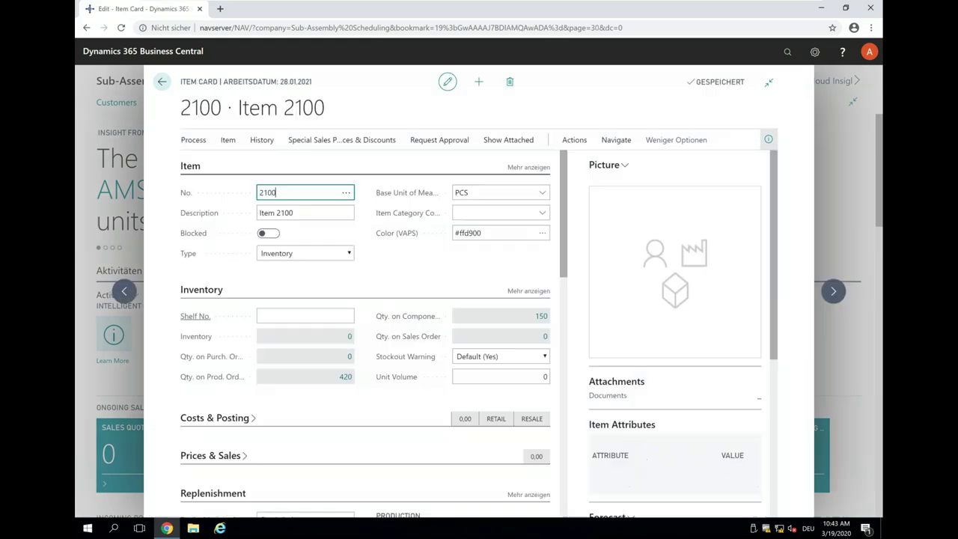
{"action": "scroll", "coordinate": [254, 315], "scroll_direction": "down", "scroll_amount": 4}
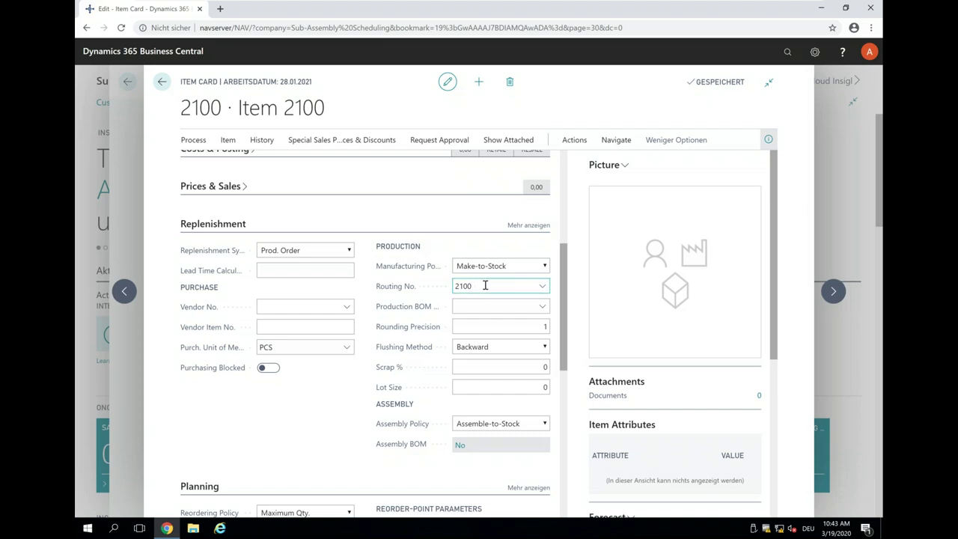
{"action": "left_click", "coordinate": [162, 82]}
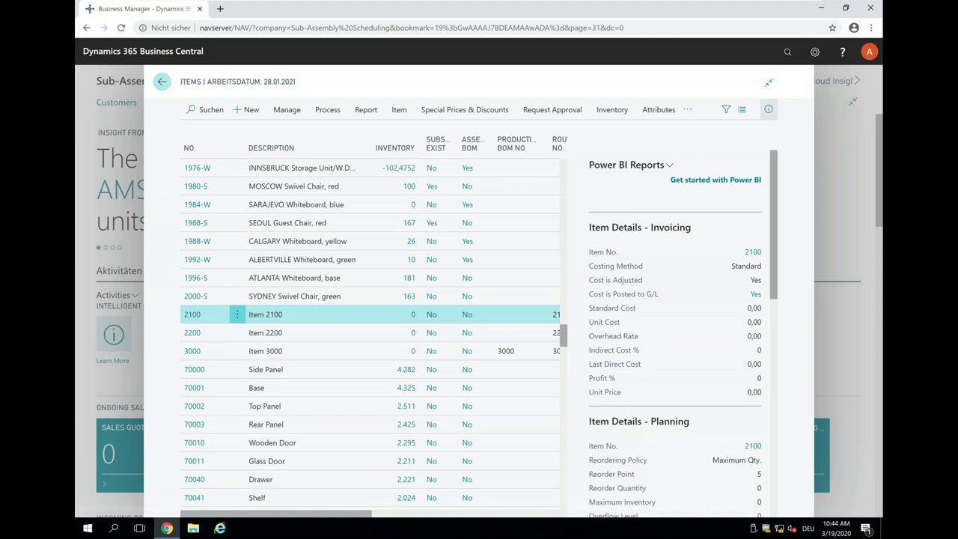
{"action": "left_click", "coordinate": [162, 81]}
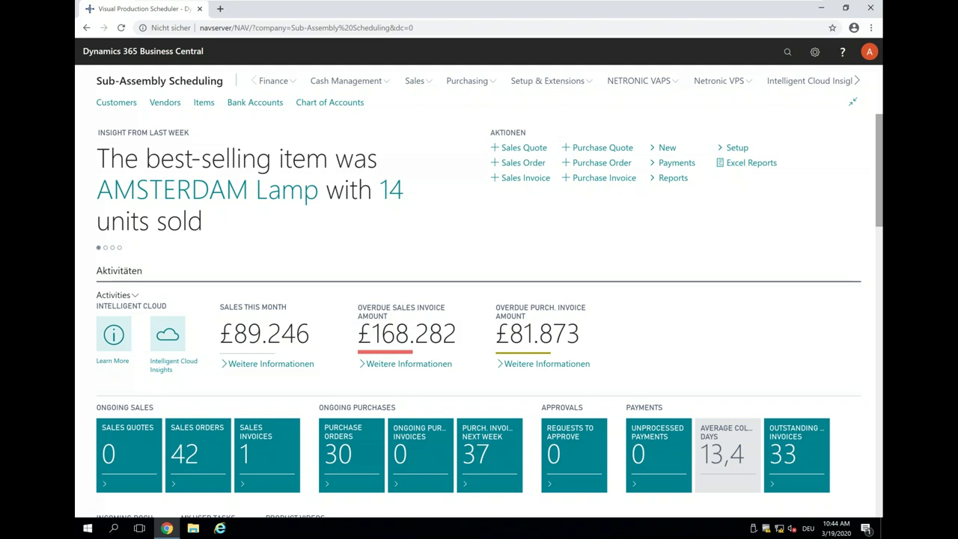
Step: Find the Firm Planned Prod. Orders list by searching for "firm" and start a new order in it
{"action": "left_click", "coordinate": [786, 54]}
{"action": "type", "text": "firm"}
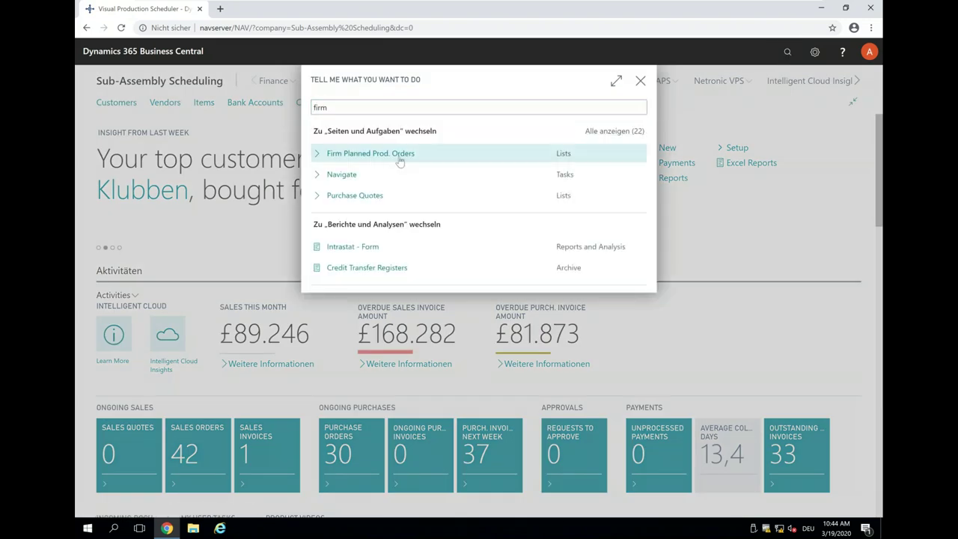
{"action": "left_click", "coordinate": [401, 161]}
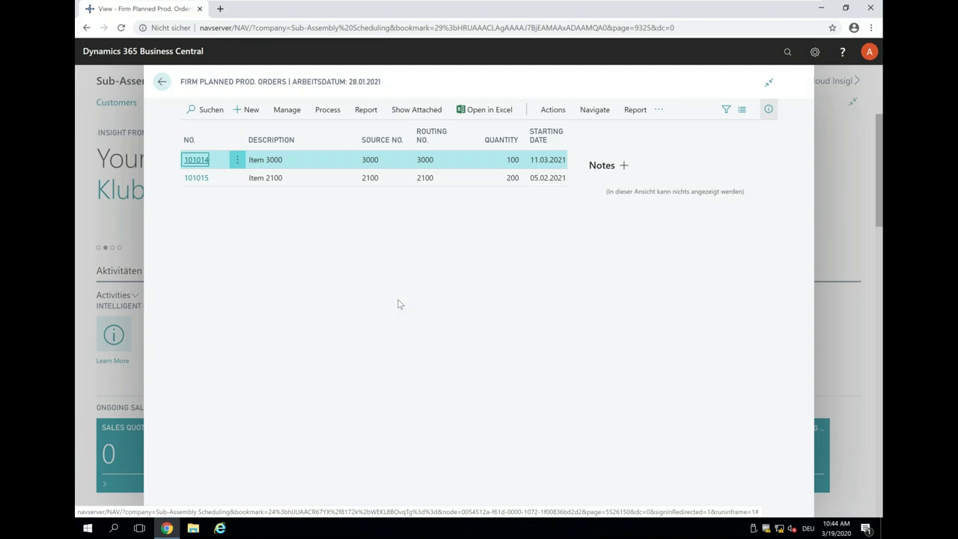
{"action": "left_click", "coordinate": [241, 113]}
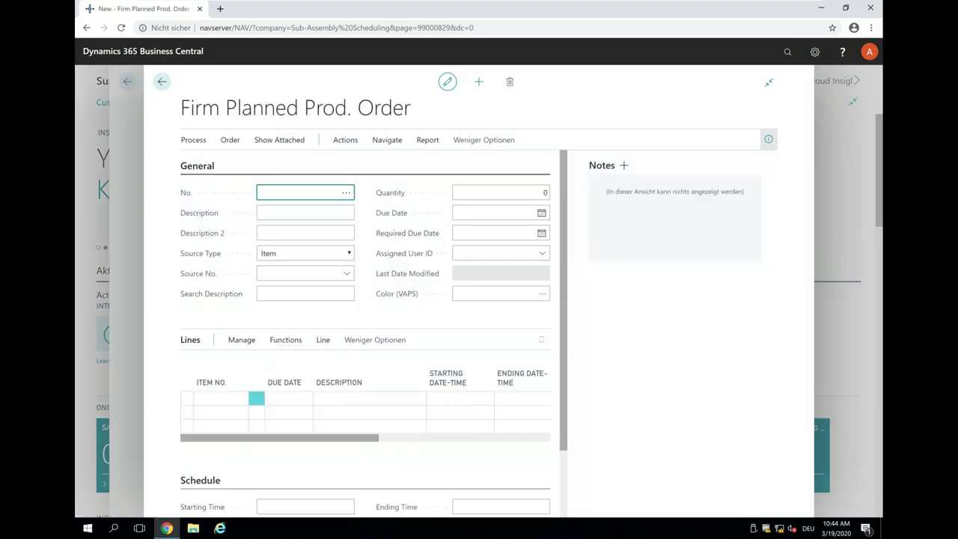
Step: Set the new order's source number to item 3000 and its quantity to 15
{"action": "left_click", "coordinate": [302, 275]}
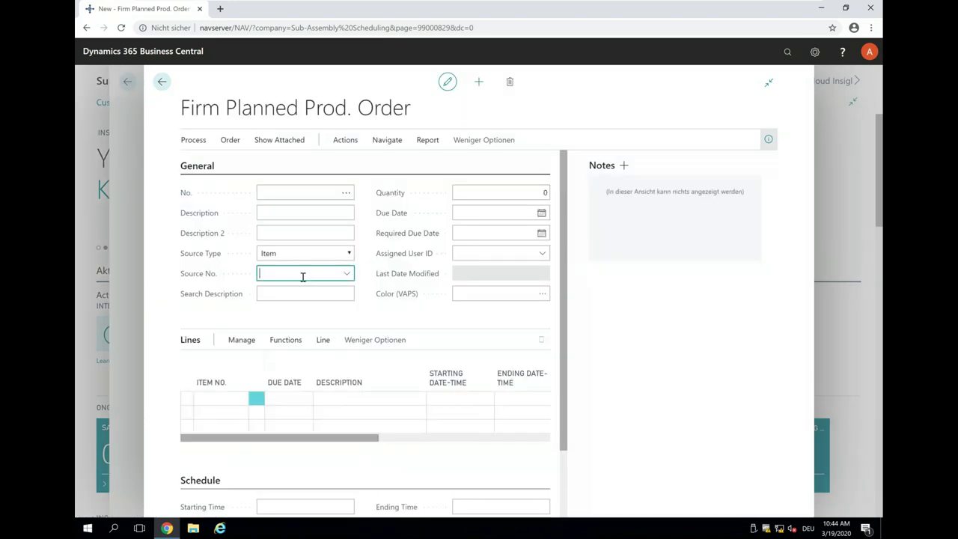
{"action": "type", "text": "3000"}
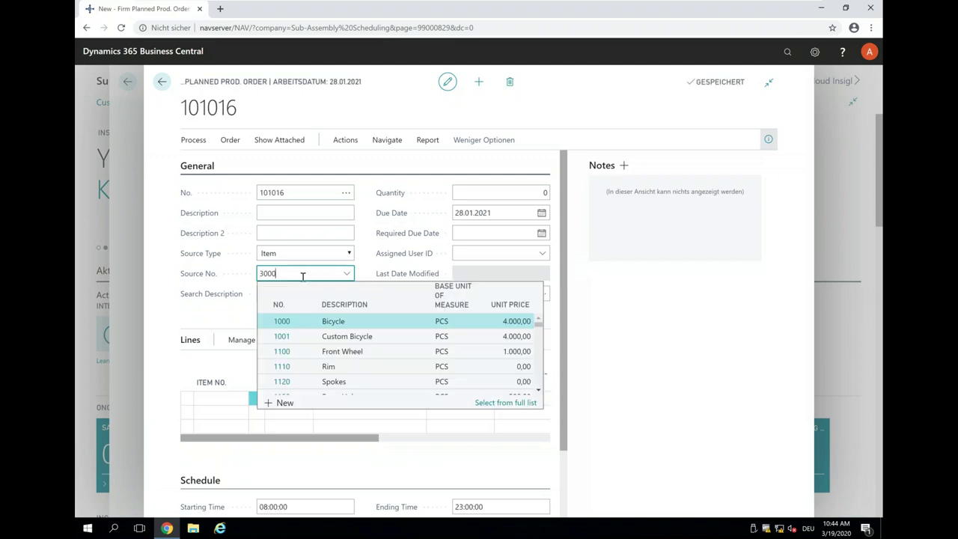
{"action": "key", "text": "Tab"}
{"action": "left_click", "coordinate": [547, 192]}
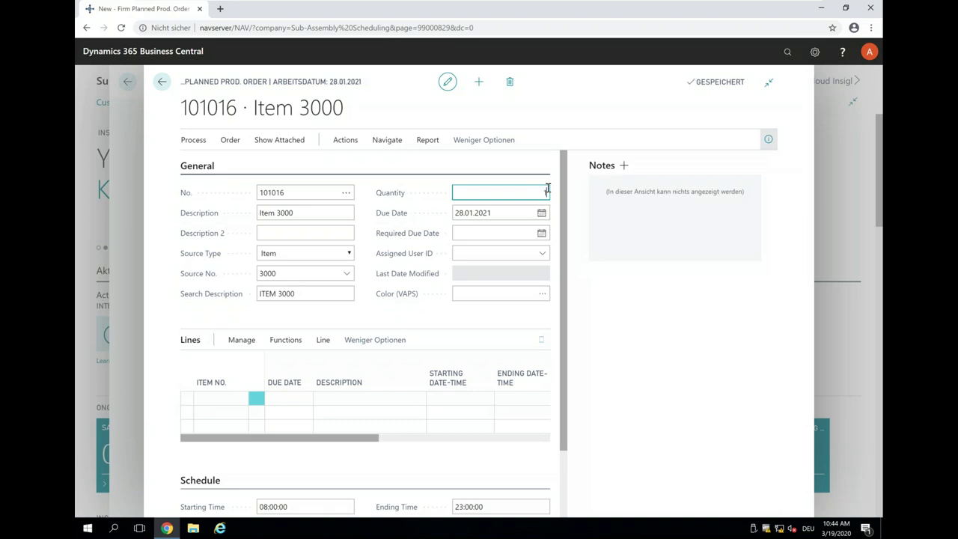
{"action": "type", "text": "15"}
{"action": "key", "text": "Tab"}
Step: Try to set the order's due date to 14 February 2020 with the calendar
{"action": "left_click", "coordinate": [541, 214]}
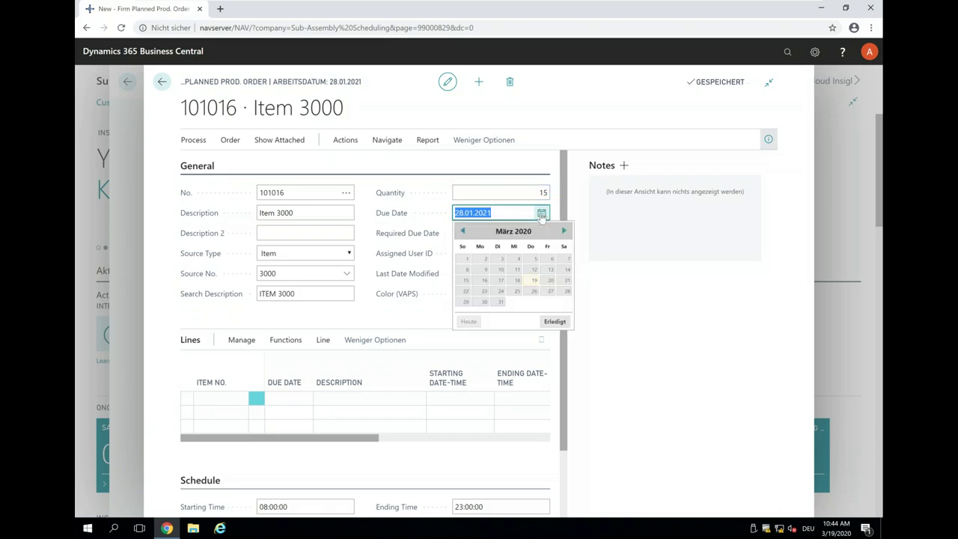
{"action": "left_click", "coordinate": [463, 231]}
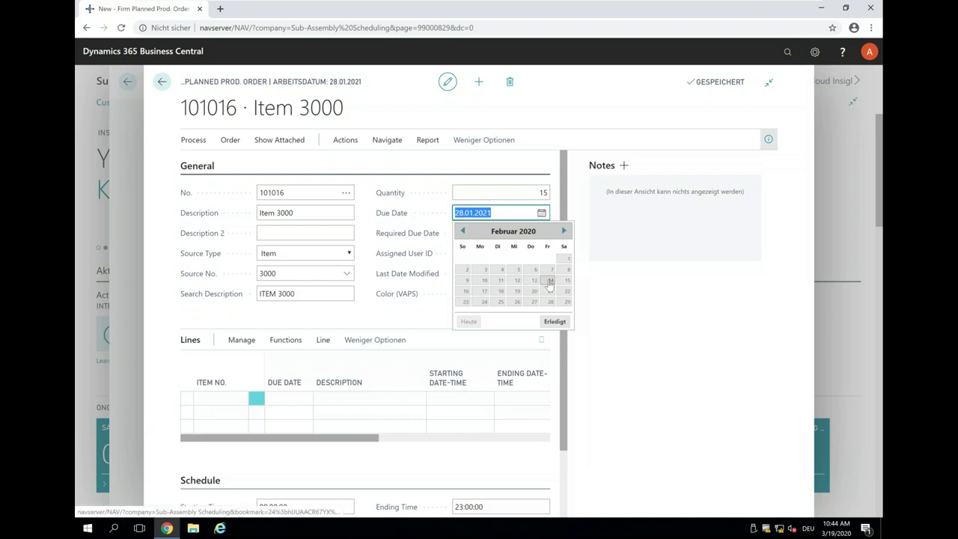
{"action": "left_click", "coordinate": [550, 281]}
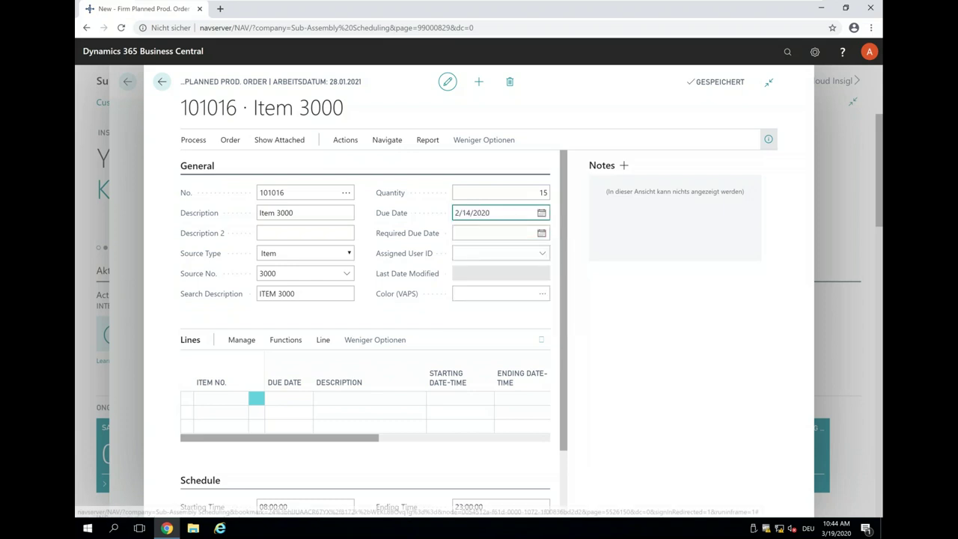
{"action": "key", "text": "Tab"}
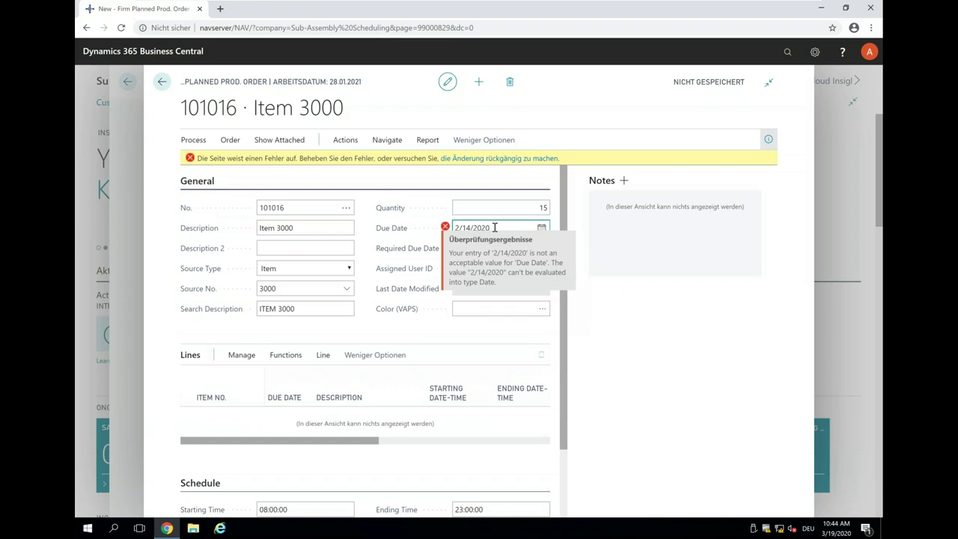
Step: Try to set the order's due date to 15 February 2021 with the calendar
{"action": "left_click", "coordinate": [542, 228]}
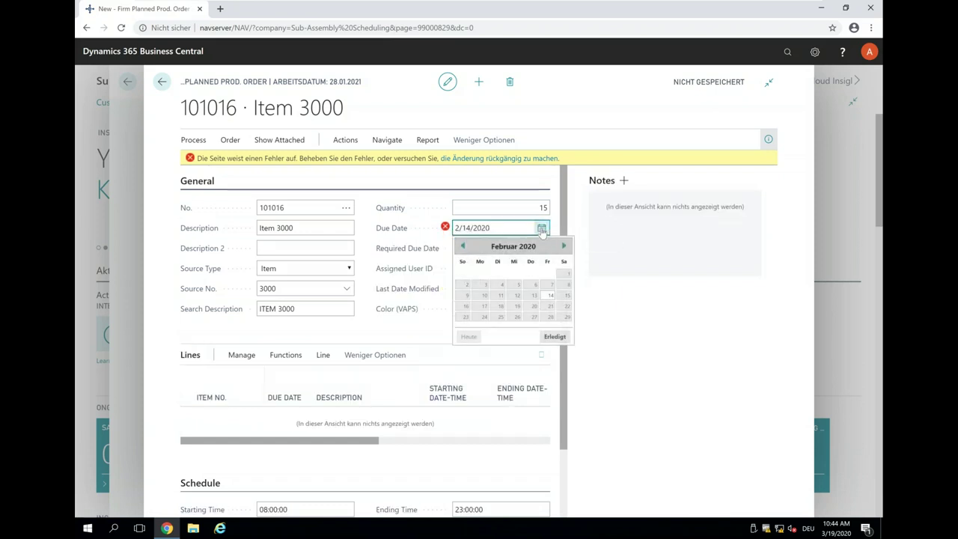
{"action": "left_click", "coordinate": [564, 245]}
{"action": "left_click", "coordinate": [564, 245]}
{"action": "left_click", "coordinate": [563, 246]}
{"action": "left_click", "coordinate": [564, 246]}
{"action": "left_click", "coordinate": [564, 246]}
{"action": "left_click", "coordinate": [565, 246]}
{"action": "left_click", "coordinate": [565, 247]}
{"action": "left_click", "coordinate": [565, 247]}
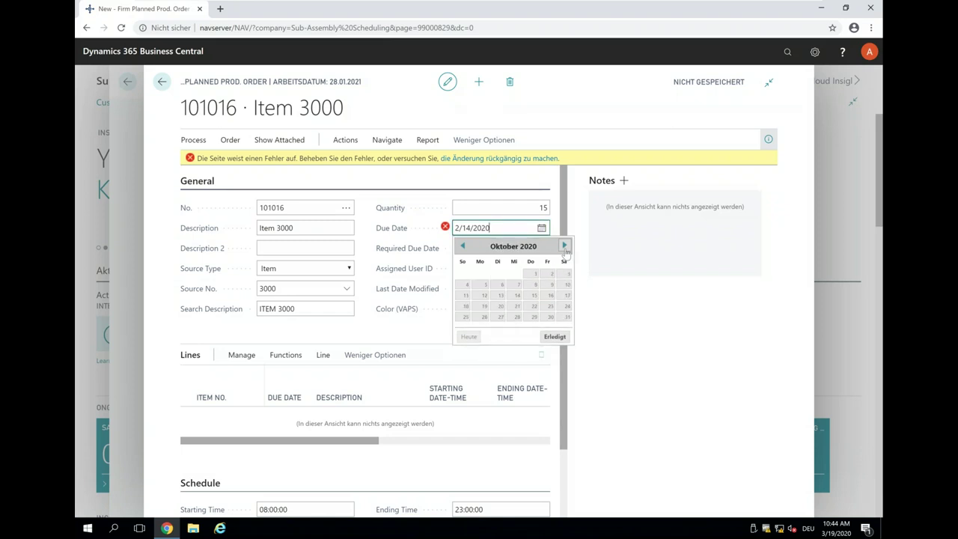
{"action": "left_click", "coordinate": [565, 247]}
{"action": "left_click", "coordinate": [564, 247]}
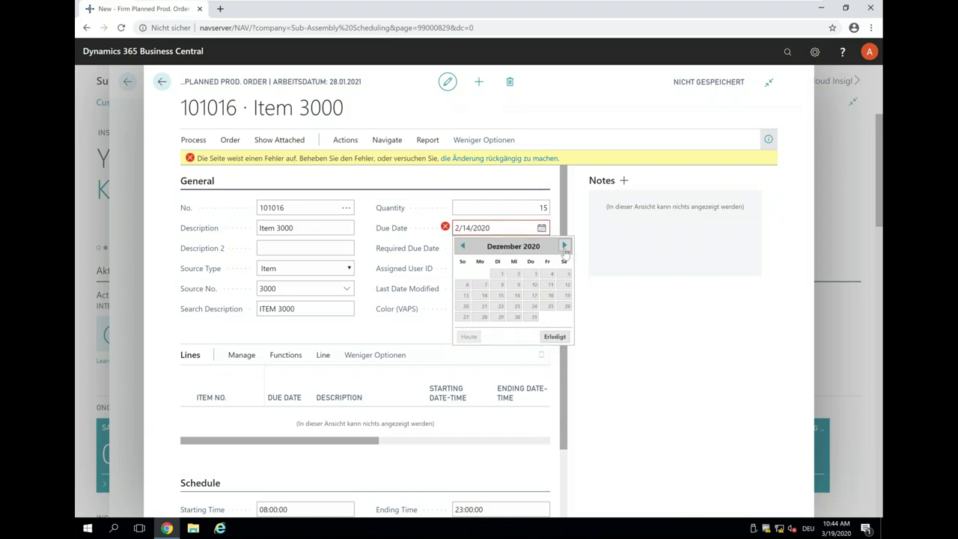
{"action": "left_click", "coordinate": [564, 247]}
{"action": "left_click", "coordinate": [565, 247]}
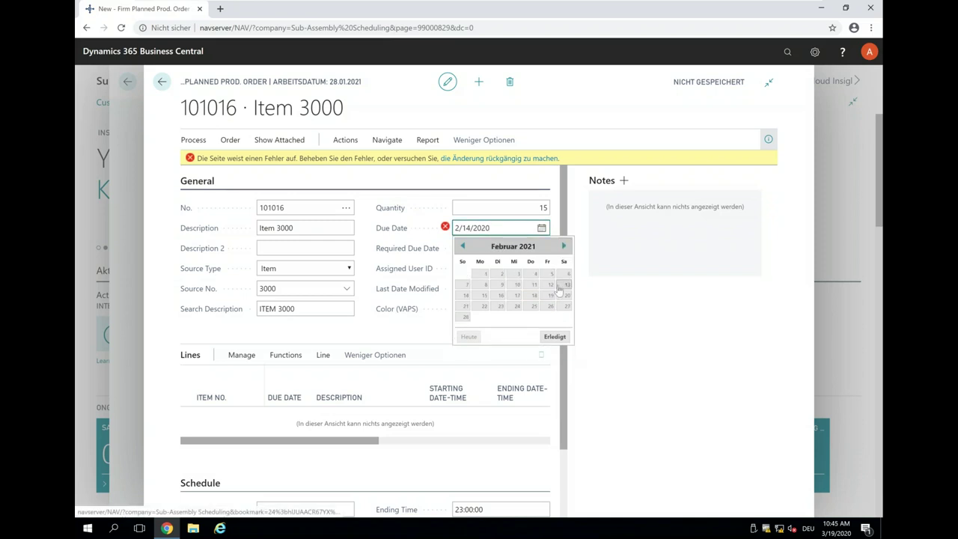
{"action": "left_click", "coordinate": [485, 295]}
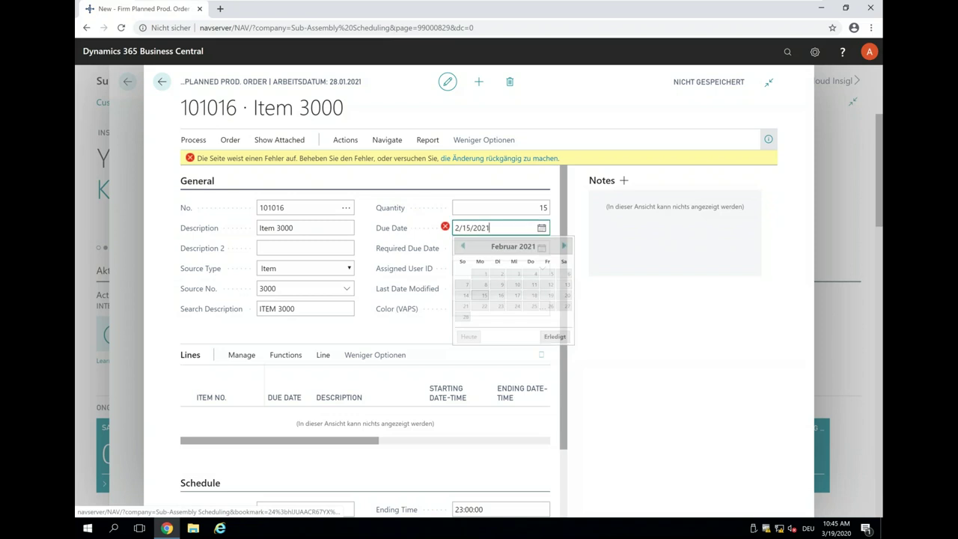
Step: Enter 15.02.2021 as both the due date and the required due date of the Item 3000 order
{"action": "triple_click", "coordinate": [485, 228]}
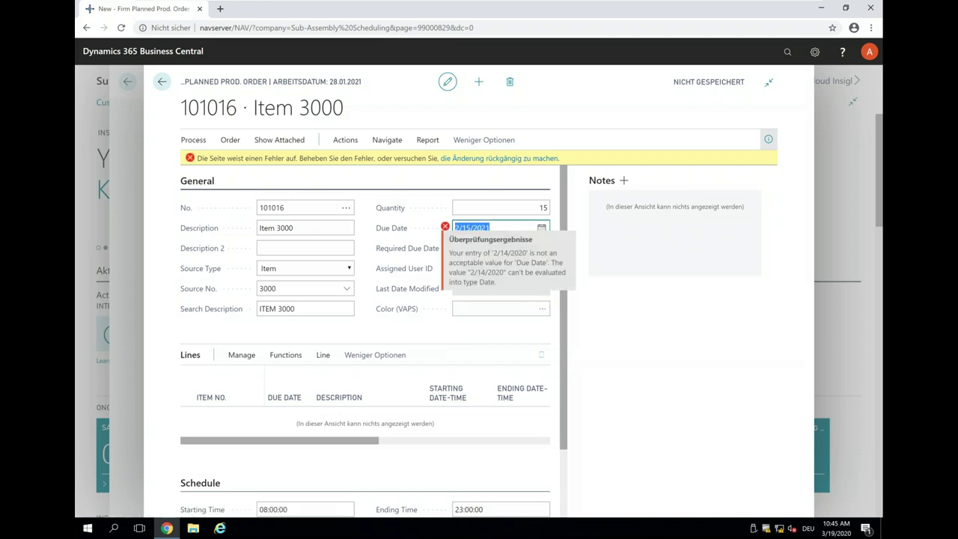
{"action": "type", "text": "1"}
{"action": "type", "text": "5.02"}
{"action": "key", "text": "Tab"}
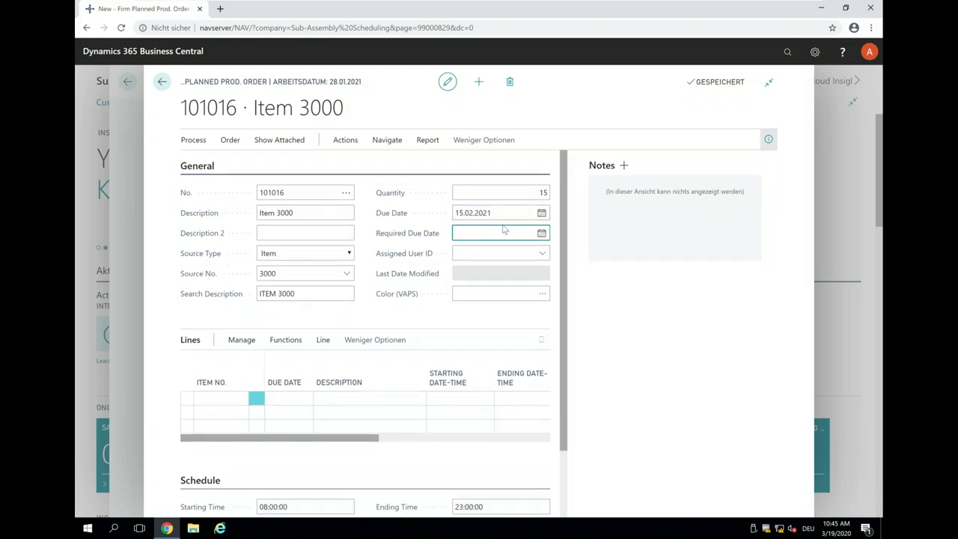
{"action": "type", "text": "15.02"}
{"action": "key", "text": "Tab"}
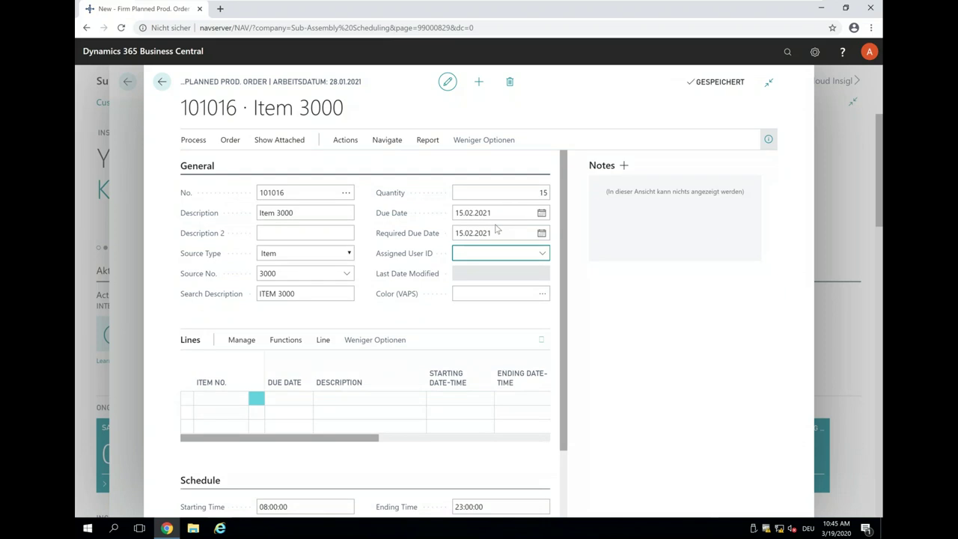
Step: Refresh the Item 3000 production order with backward scheduling, calculating lines, routings and component need, and select its order line
{"action": "left_click", "coordinate": [194, 140]}
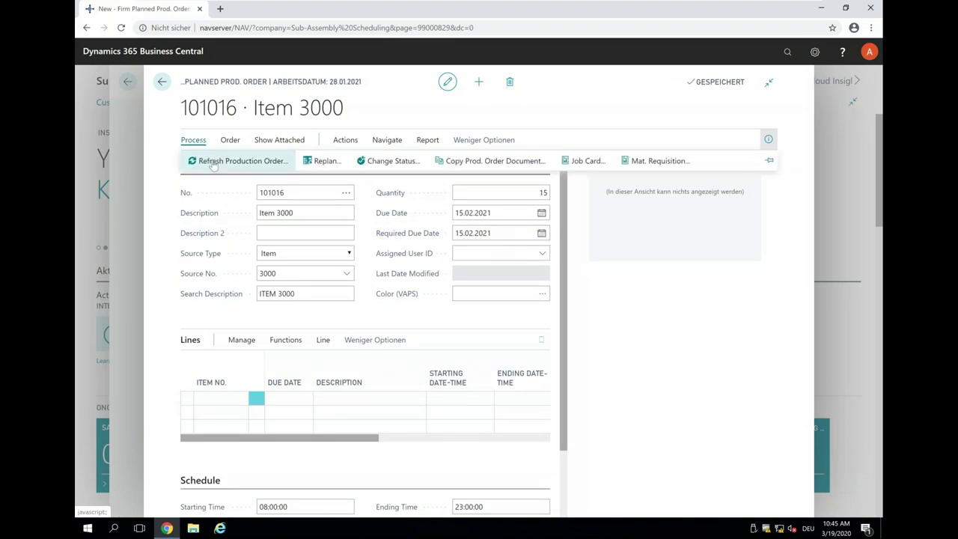
{"action": "left_click", "coordinate": [212, 162]}
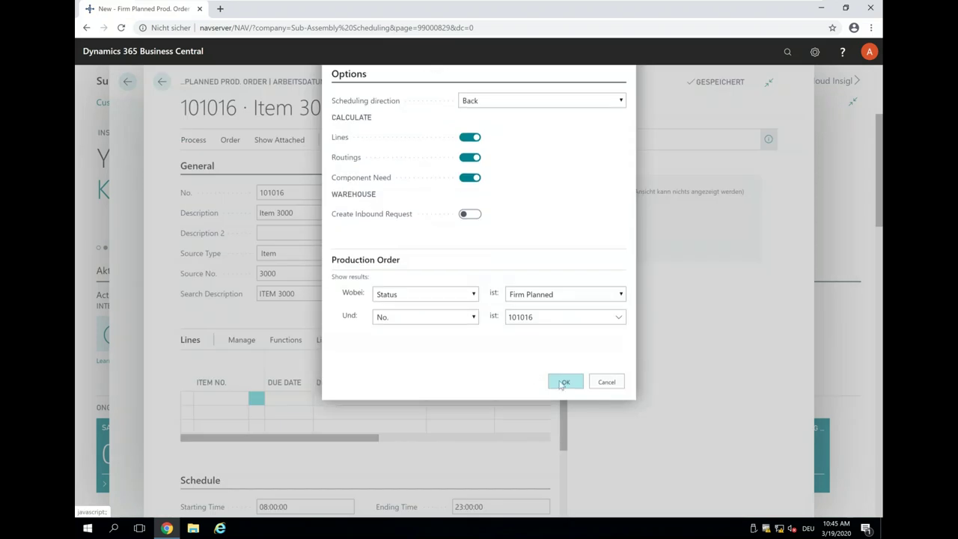
{"action": "left_click", "coordinate": [566, 414]}
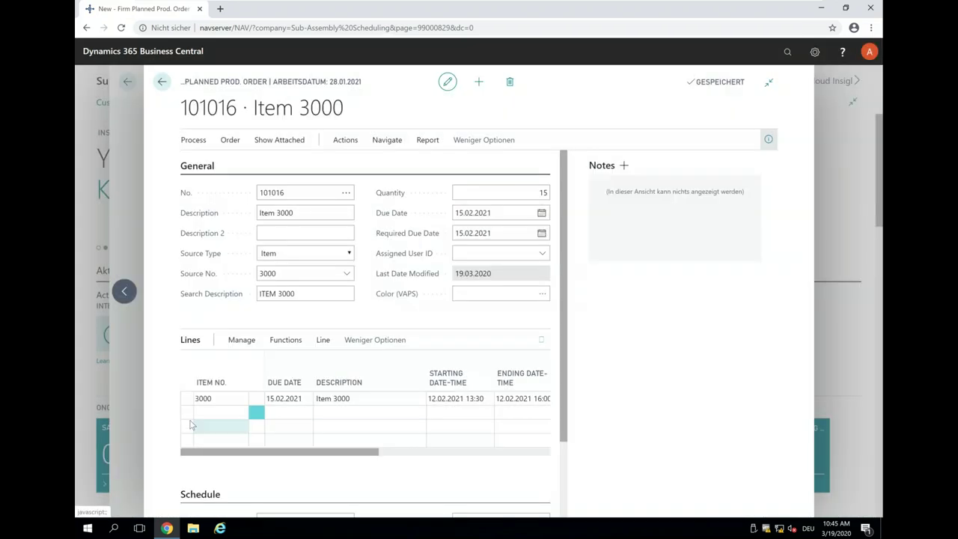
{"action": "left_click", "coordinate": [190, 403]}
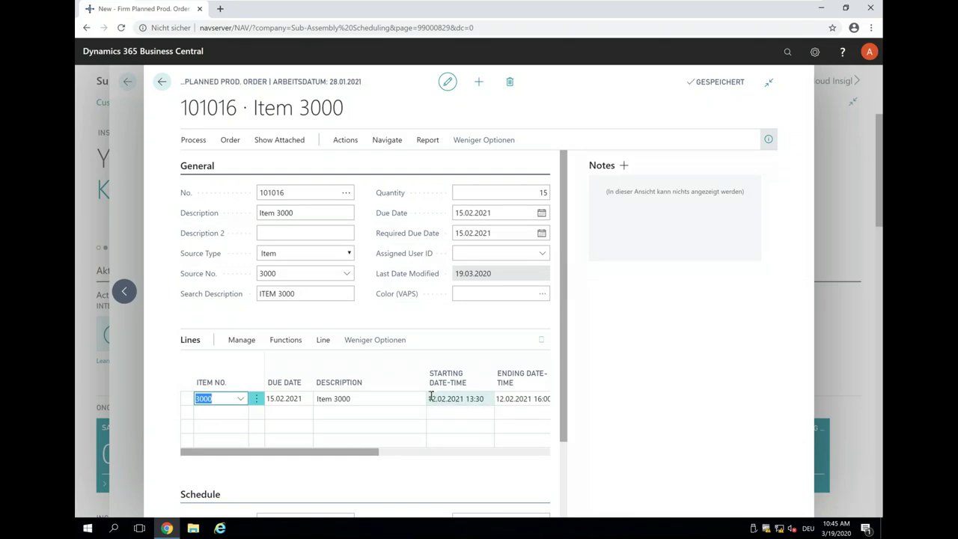
Step: Create another firm planned production order with source number 2100 and a quantity of 30
{"action": "left_click", "coordinate": [162, 82]}
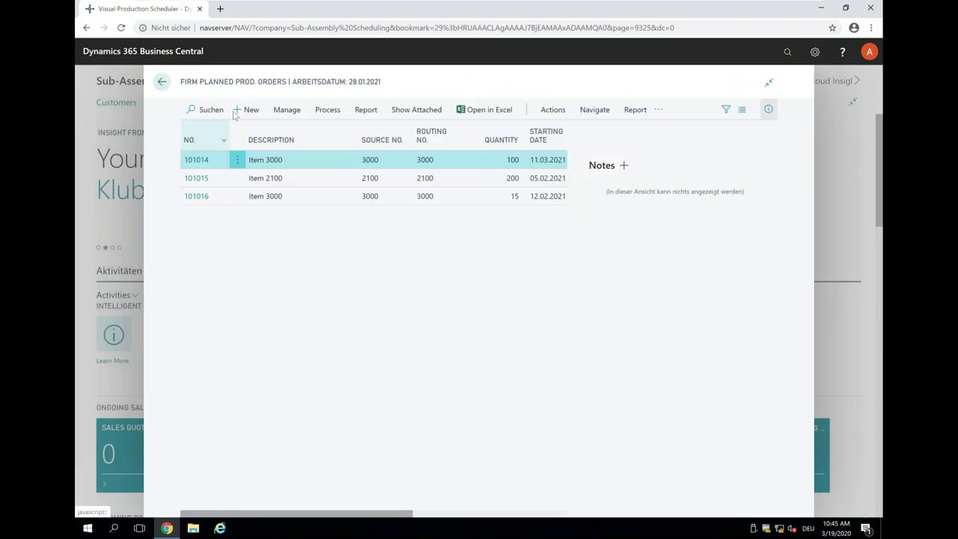
{"action": "left_click", "coordinate": [248, 109]}
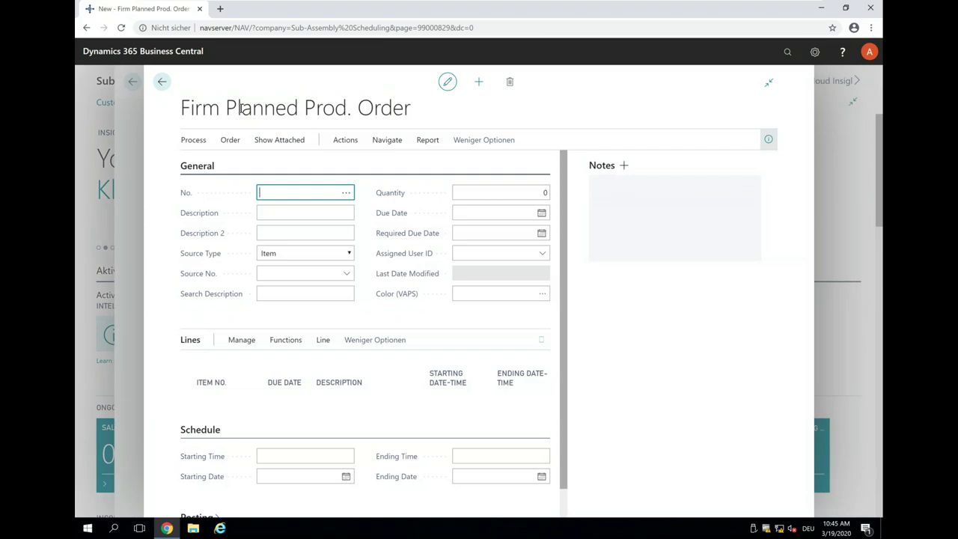
{"action": "left_click", "coordinate": [269, 274]}
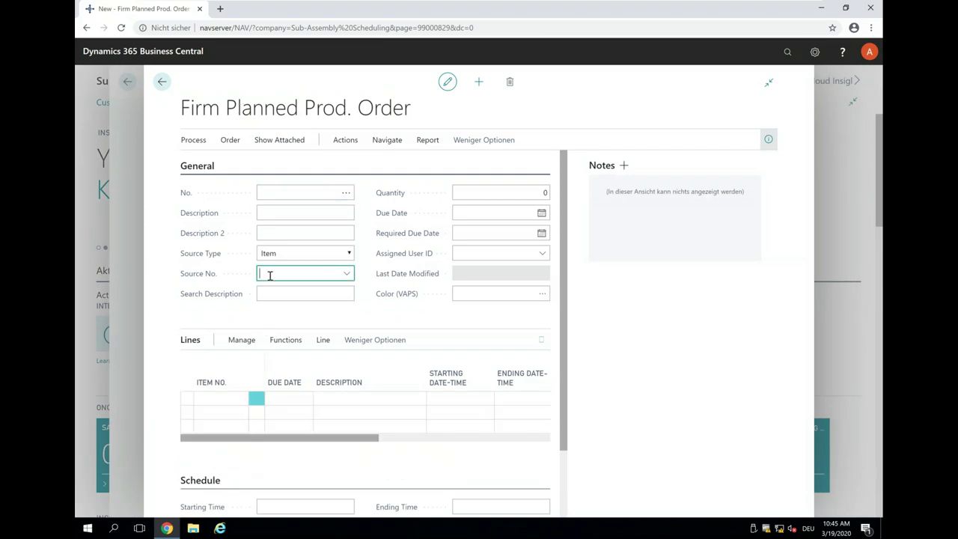
{"action": "type", "text": "2100"}
{"action": "key", "text": "Tab"}
{"action": "left_click", "coordinate": [546, 193]}
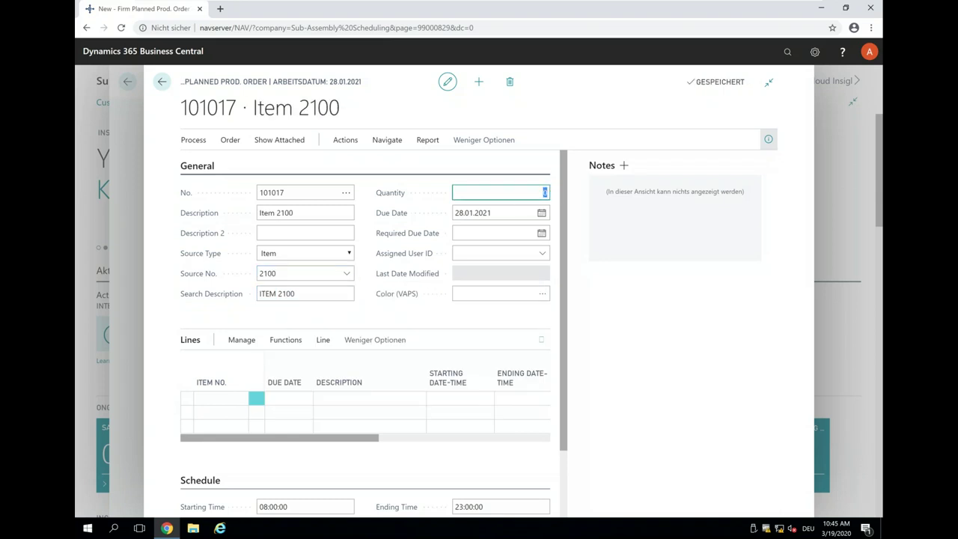
{"action": "type", "text": "30"}
Step: Enter 11.02.2021 as both the due date and the required due date of the Item 2100 order
{"action": "left_click", "coordinate": [494, 213]}
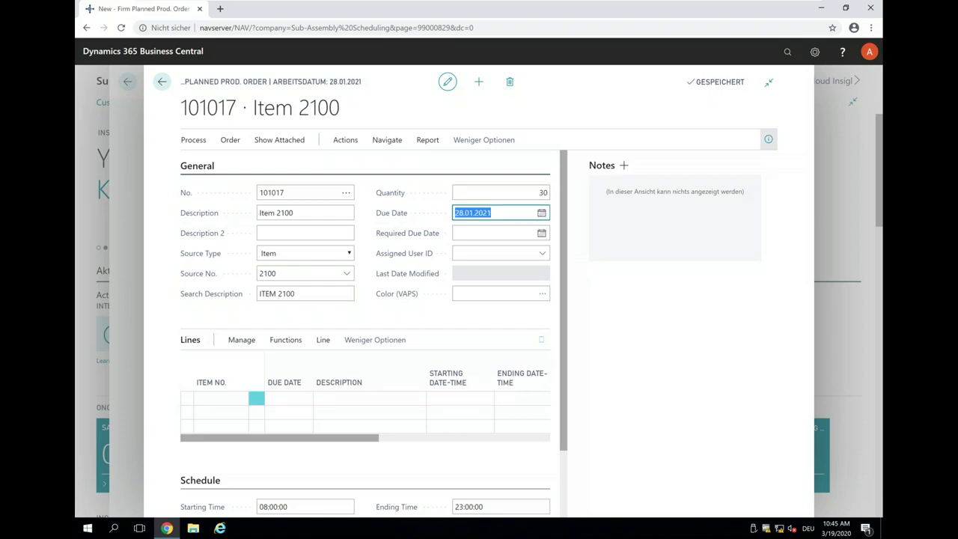
{"action": "type", "text": "11.02"}
{"action": "key", "text": "Tab"}
{"action": "type", "text": "11"}
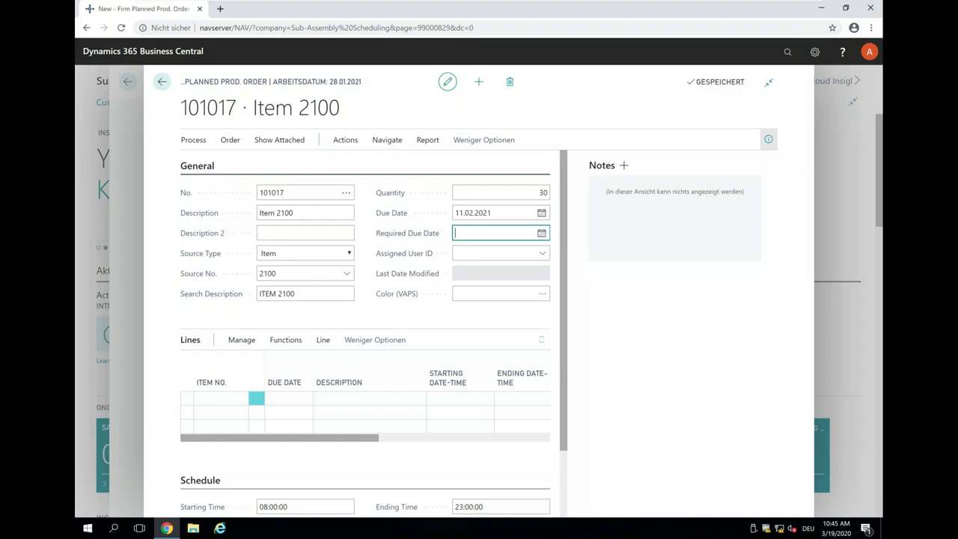
{"action": "key", "text": "Tab"}
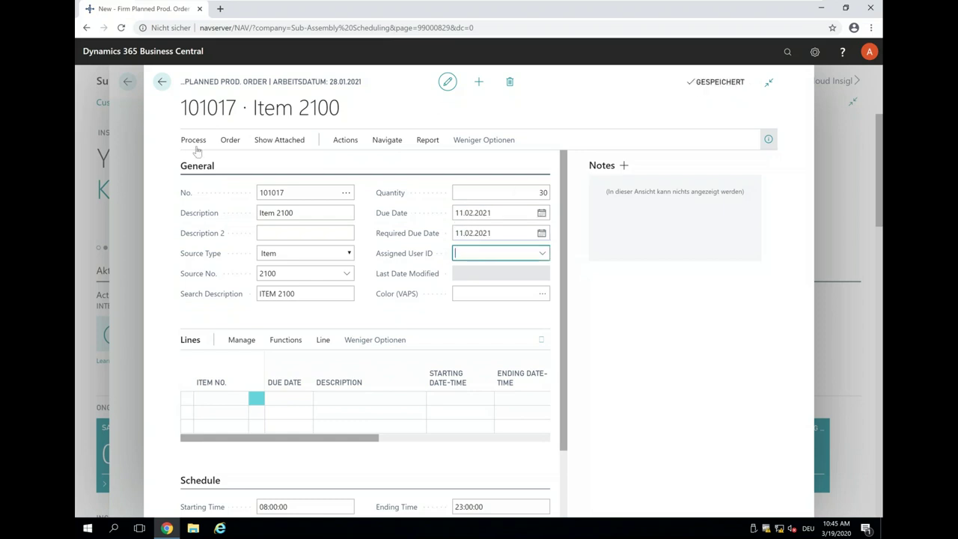
Step: Refresh the Item 2100 production order with backward scheduling, calculating lines, routings and component need
{"action": "left_click", "coordinate": [191, 141]}
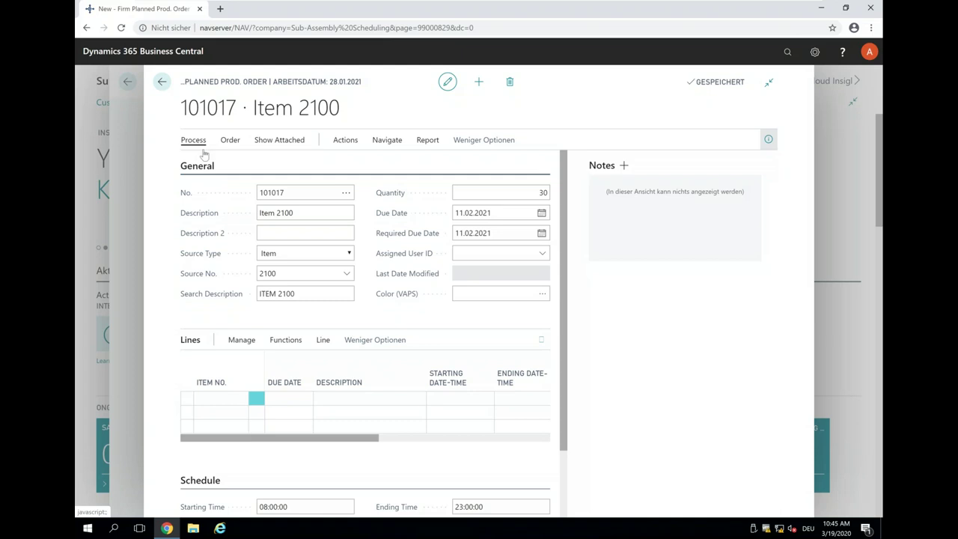
{"action": "left_click", "coordinate": [194, 140]}
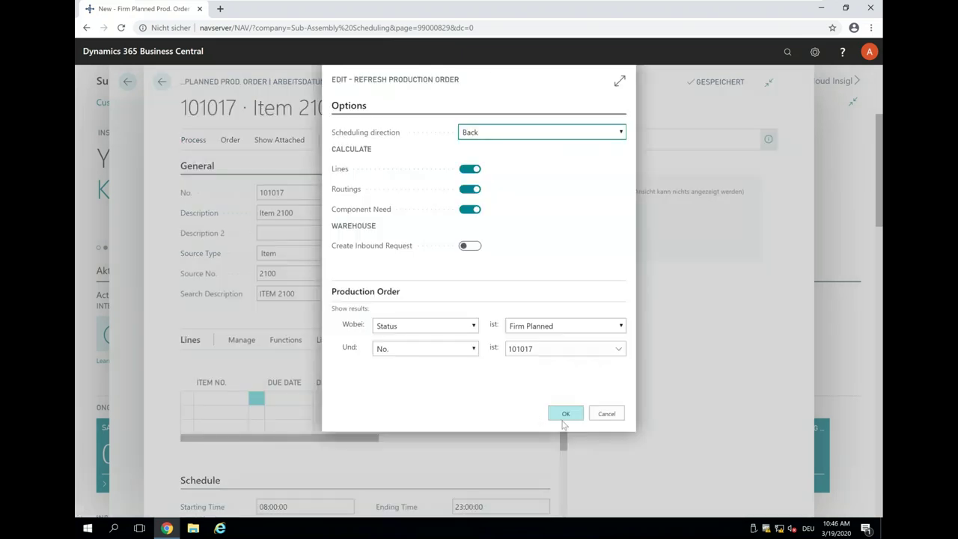
{"action": "left_click", "coordinate": [565, 414]}
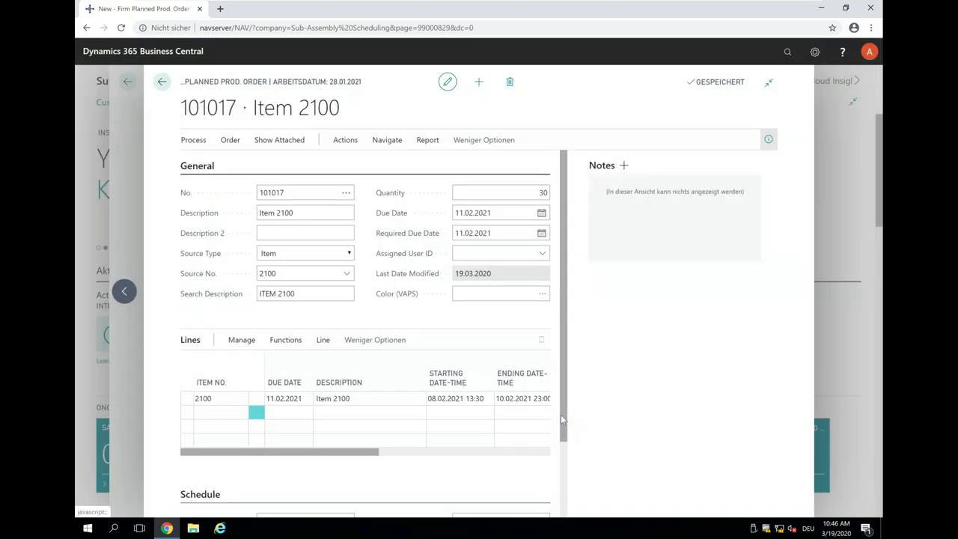
Step: Reserve the Item 2100 order line against the firm planned production order components, using Reserve from Current Line
{"action": "left_click", "coordinate": [186, 403]}
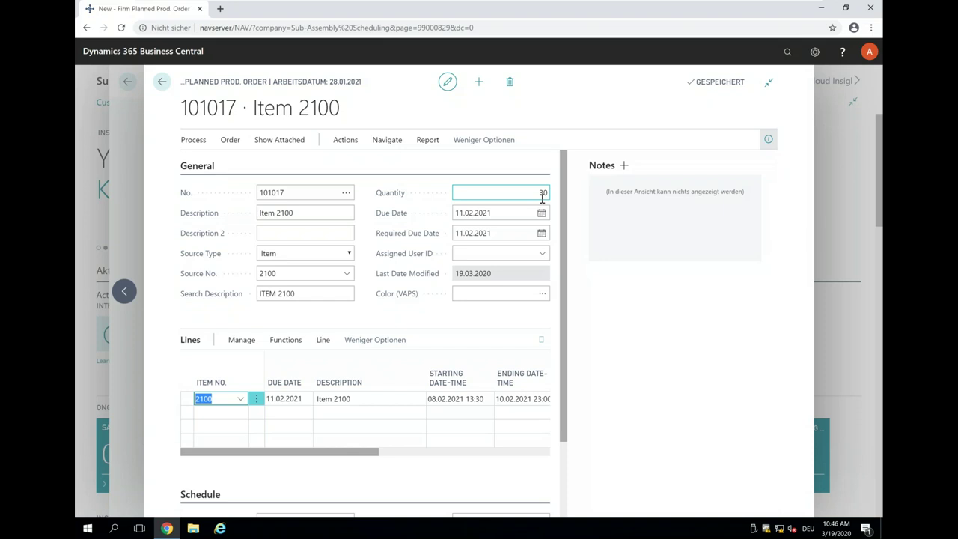
{"action": "left_click", "coordinate": [285, 340]}
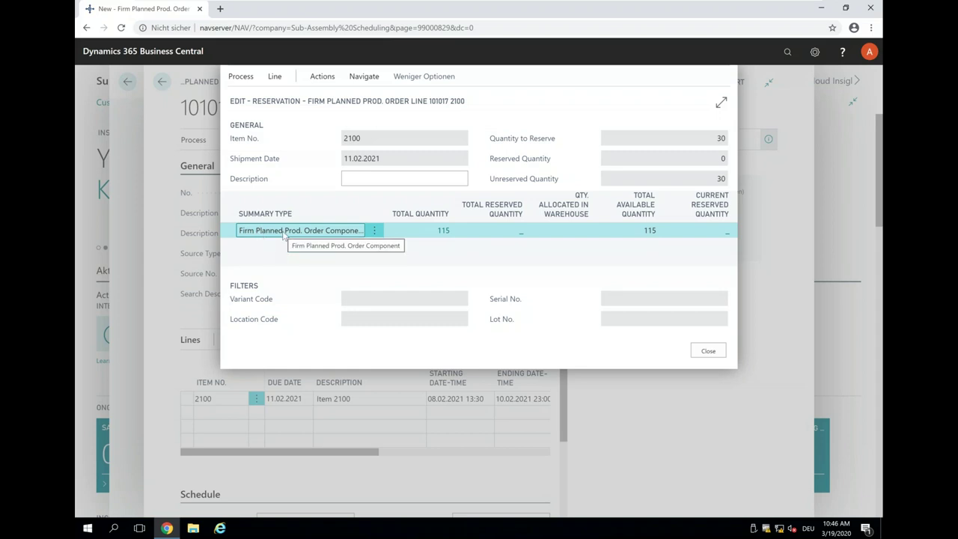
{"action": "left_click", "coordinate": [316, 81]}
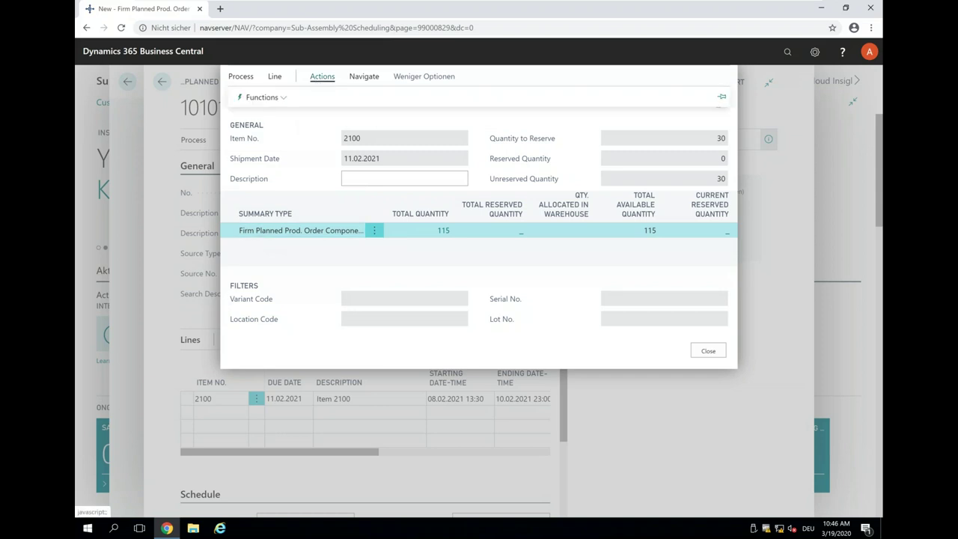
{"action": "left_click", "coordinate": [266, 99]}
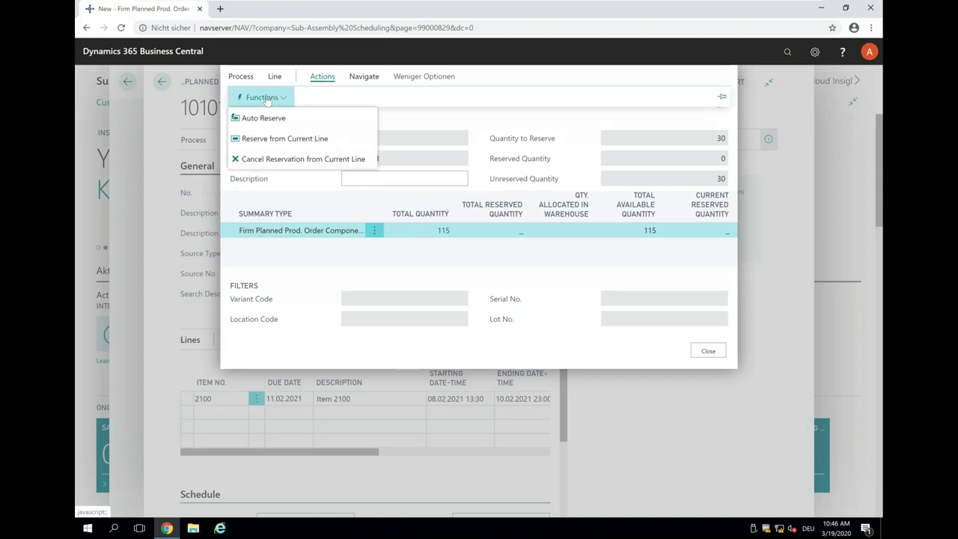
{"action": "left_click", "coordinate": [279, 140]}
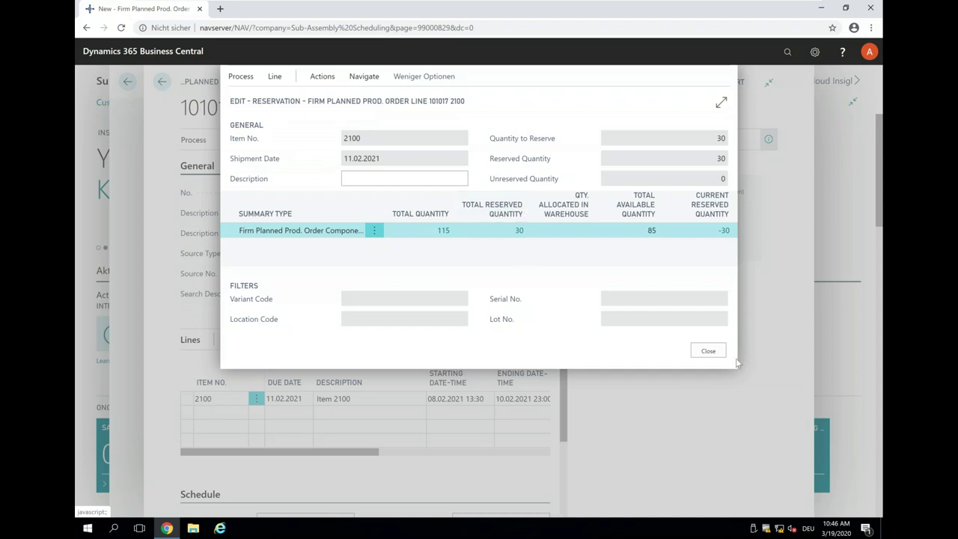
{"action": "left_click", "coordinate": [708, 351]}
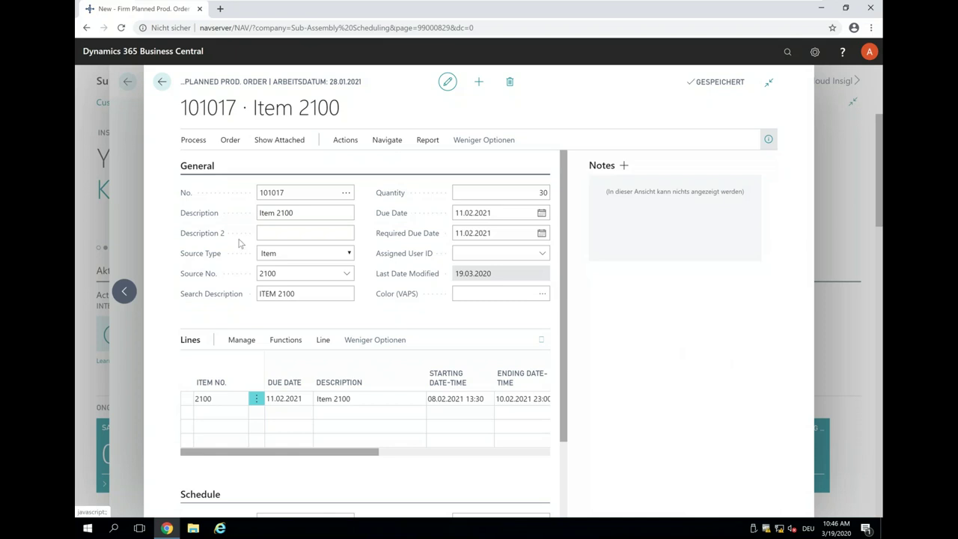
Step: Create a NETRONIC VAPS simulation with minimum status Firm Planned, covering 20.01.2021 to 30.06.2021, using the default description and Prod. Order Status colors
{"action": "left_click", "coordinate": [162, 82]}
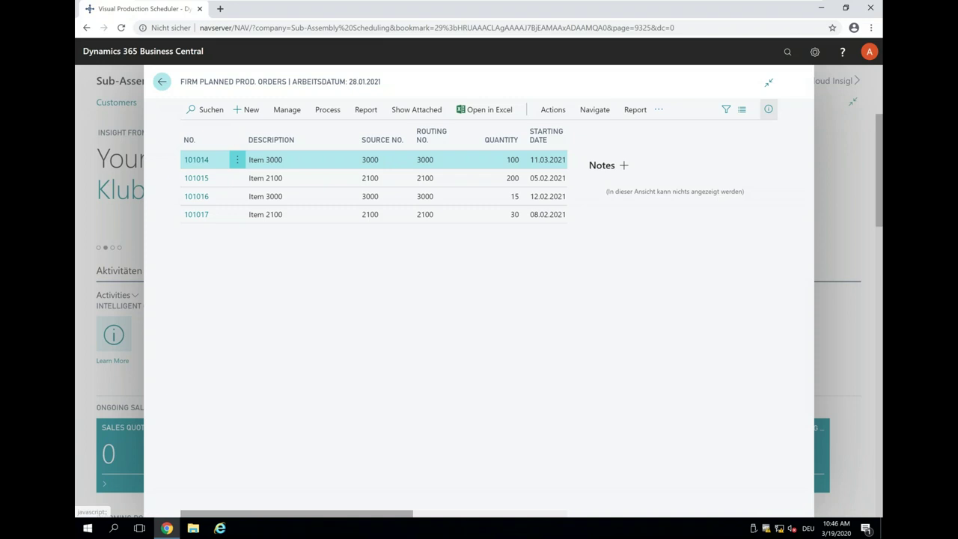
{"action": "left_click", "coordinate": [162, 82]}
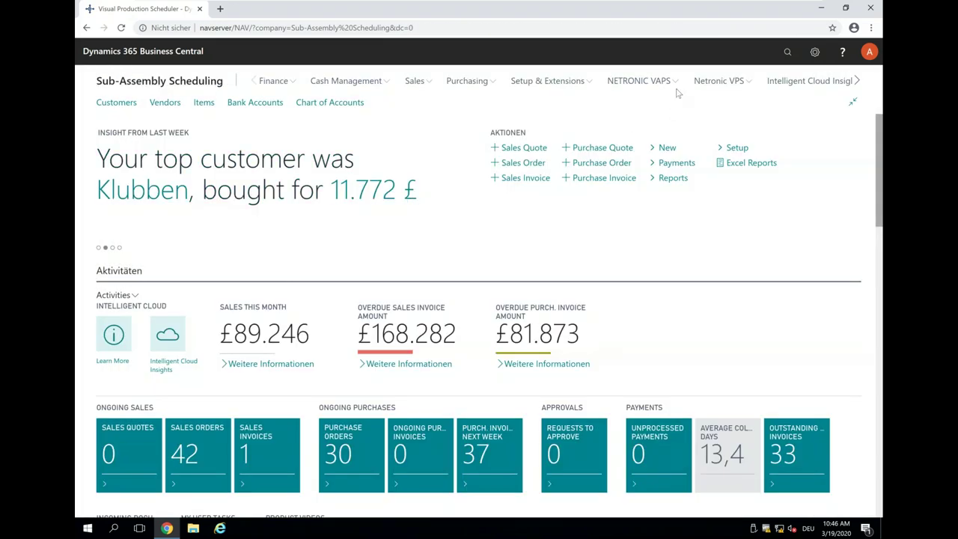
{"action": "left_click", "coordinate": [654, 80]}
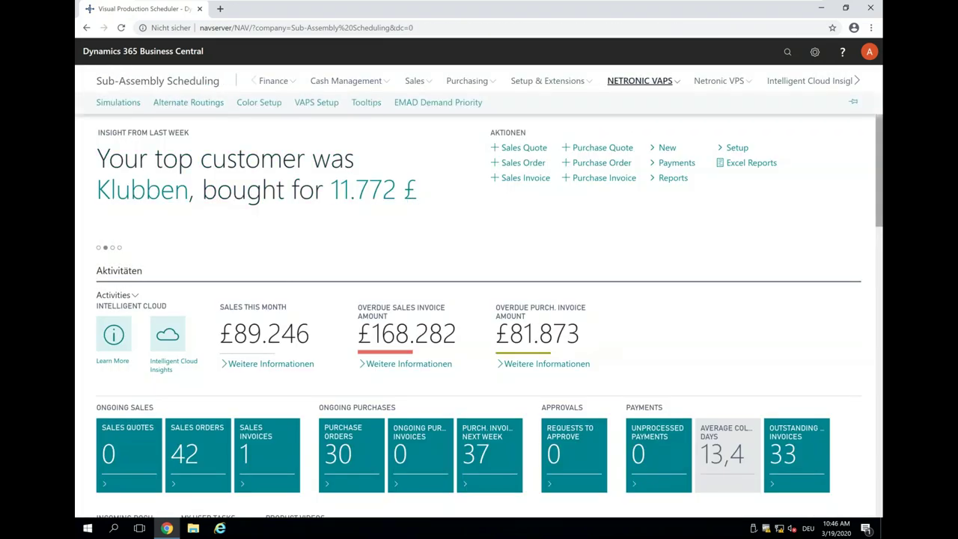
{"action": "left_click", "coordinate": [116, 103]}
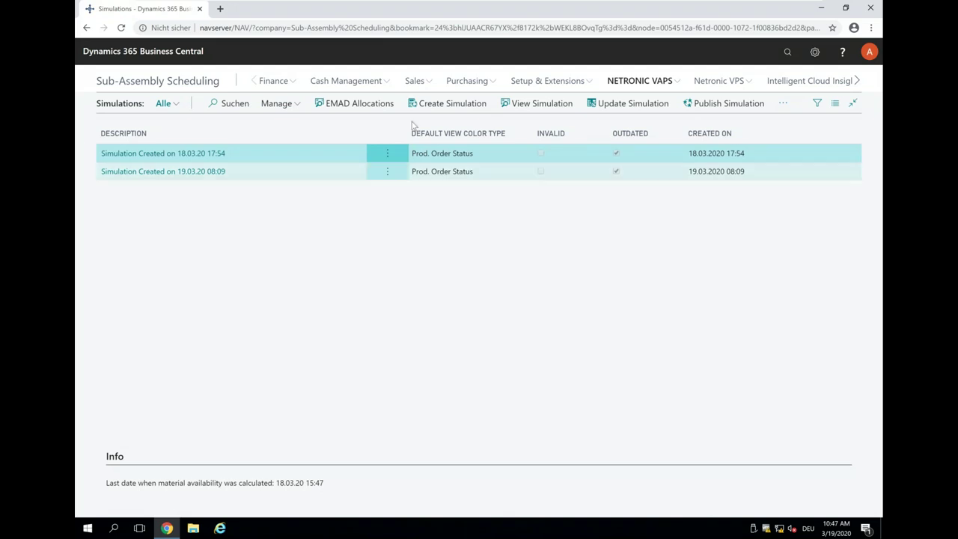
{"action": "left_click", "coordinate": [441, 109]}
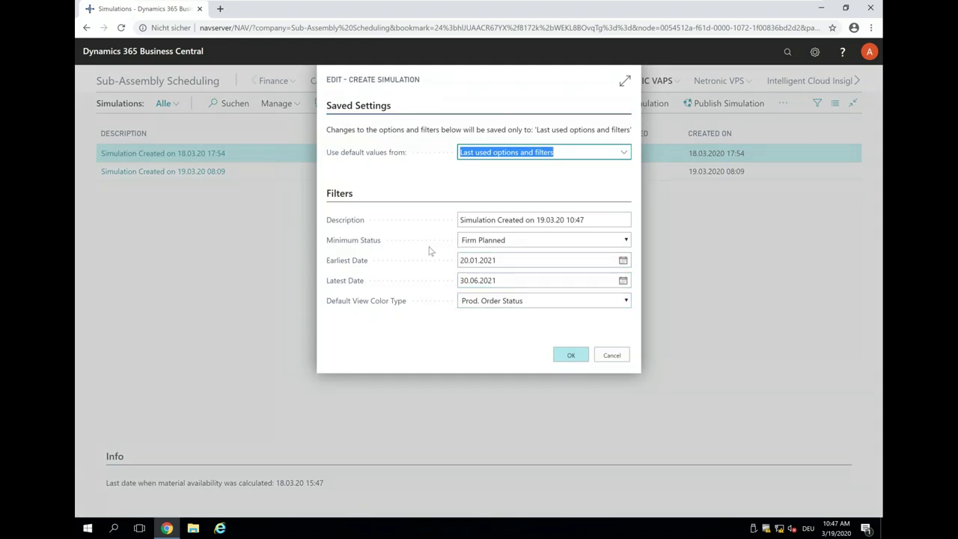
{"action": "left_click", "coordinate": [571, 357]}
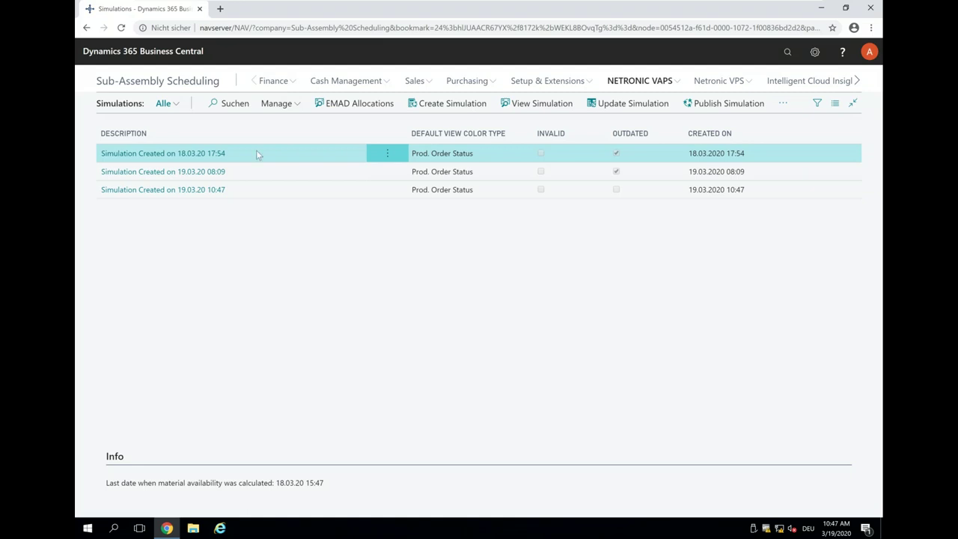
Step: Open the newly created simulation in the Visual Advanced Production Scheduler
{"action": "left_click", "coordinate": [117, 194]}
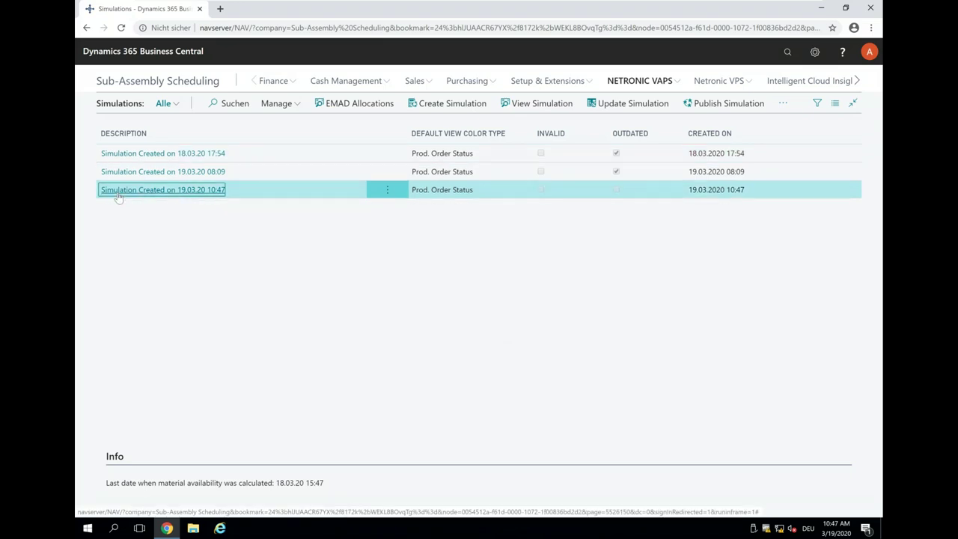
{"action": "left_click", "coordinate": [117, 194]}
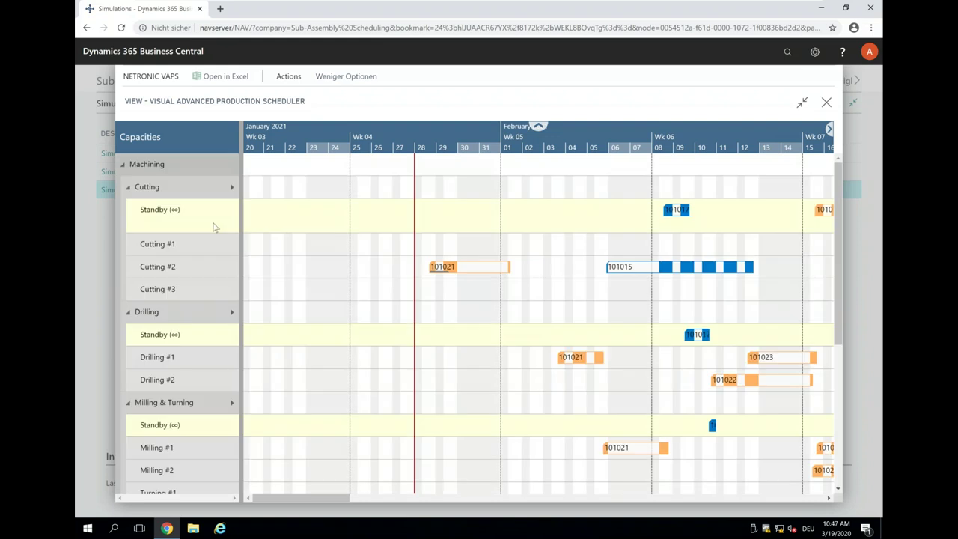
{"action": "scroll", "coordinate": [596, 142], "scroll_direction": "down", "scroll_amount": 5}
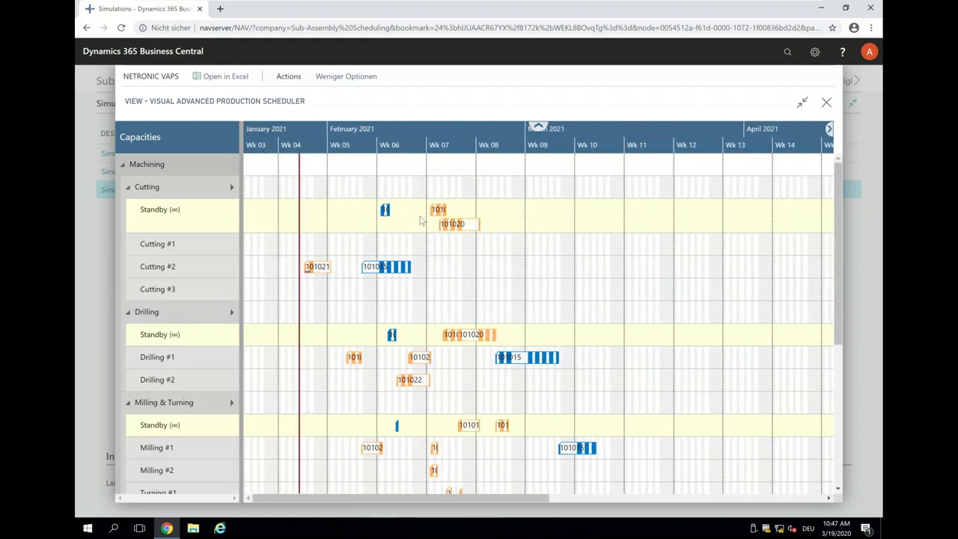
Step: Examine the links from the new Item 2100 order's standby cutting operation through drilling and milling to the dependent assembly operations
{"action": "left_click", "coordinate": [388, 212]}
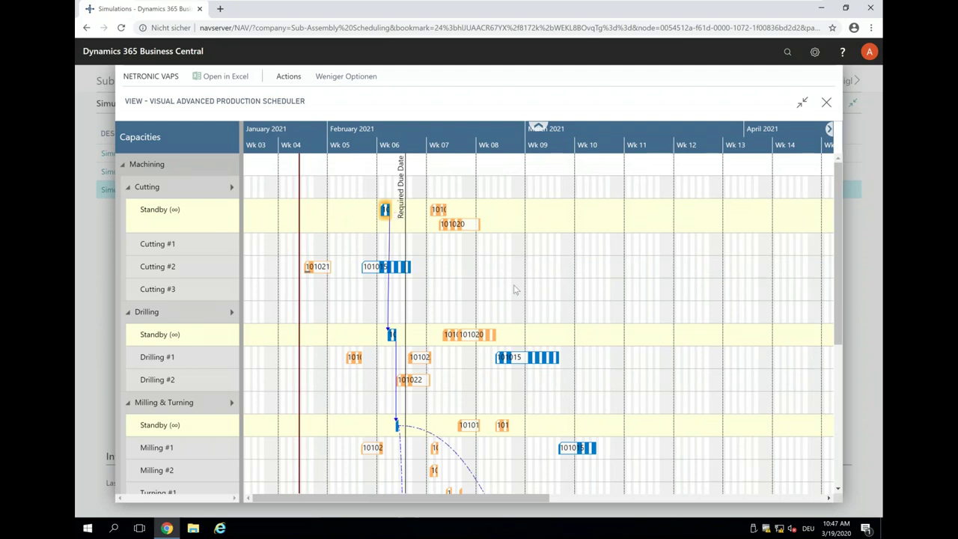
{"action": "scroll", "coordinate": [481, 314], "scroll_direction": "down", "scroll_amount": 3}
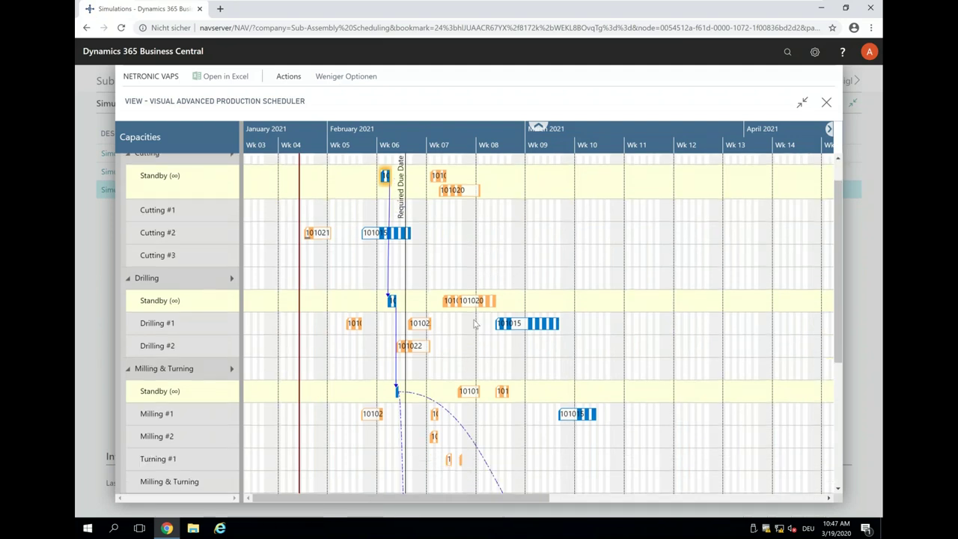
{"action": "mouse_move", "coordinate": [479, 323]}
{"action": "scroll", "coordinate": [479, 326], "scroll_direction": "down", "scroll_amount": 3}
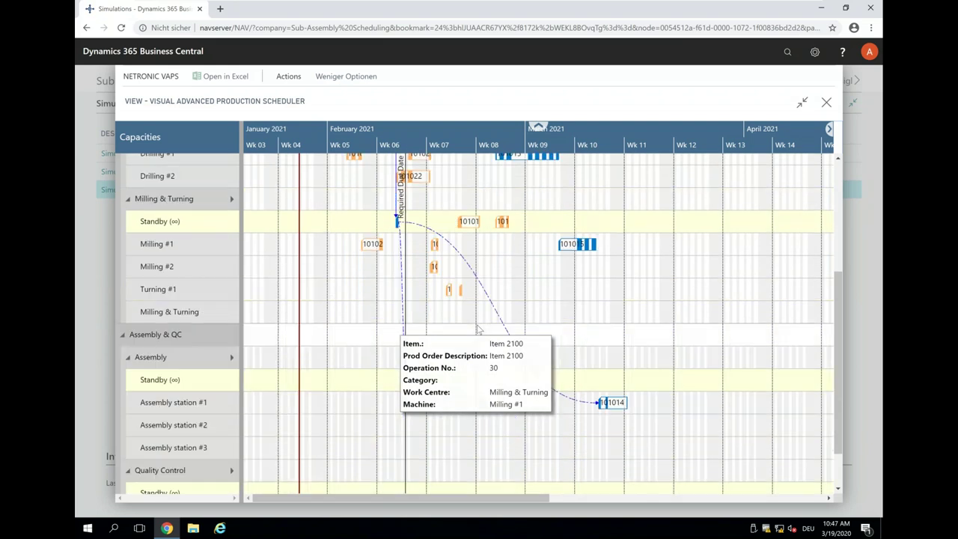
{"action": "scroll", "coordinate": [475, 333], "scroll_direction": "up", "scroll_amount": 6}
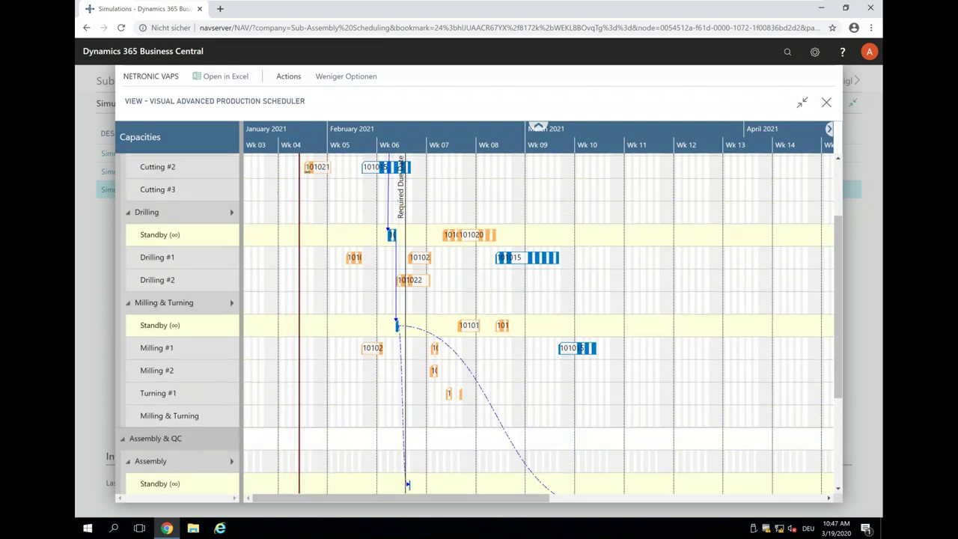
{"action": "scroll", "coordinate": [475, 332], "scroll_direction": "down", "scroll_amount": 4}
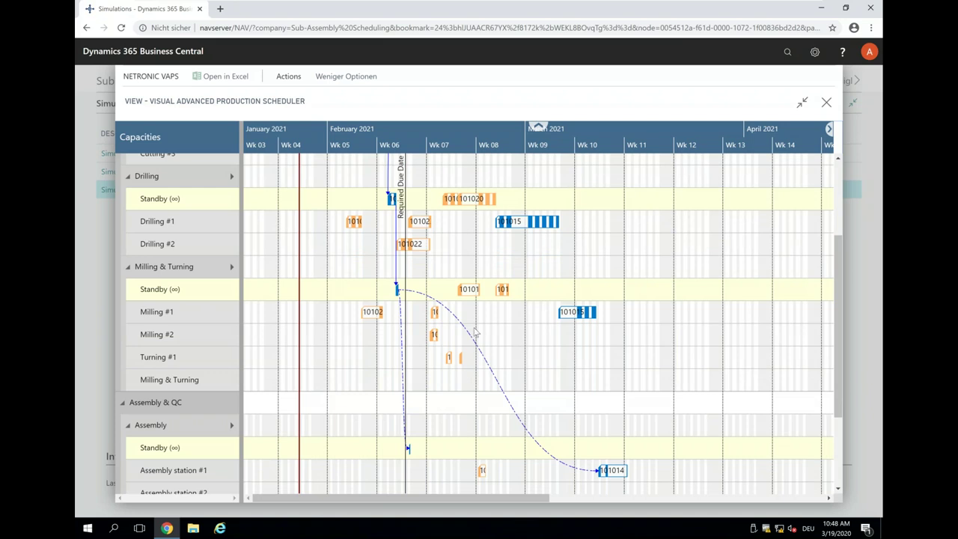
{"action": "scroll", "coordinate": [474, 332], "scroll_direction": "up", "scroll_amount": 4}
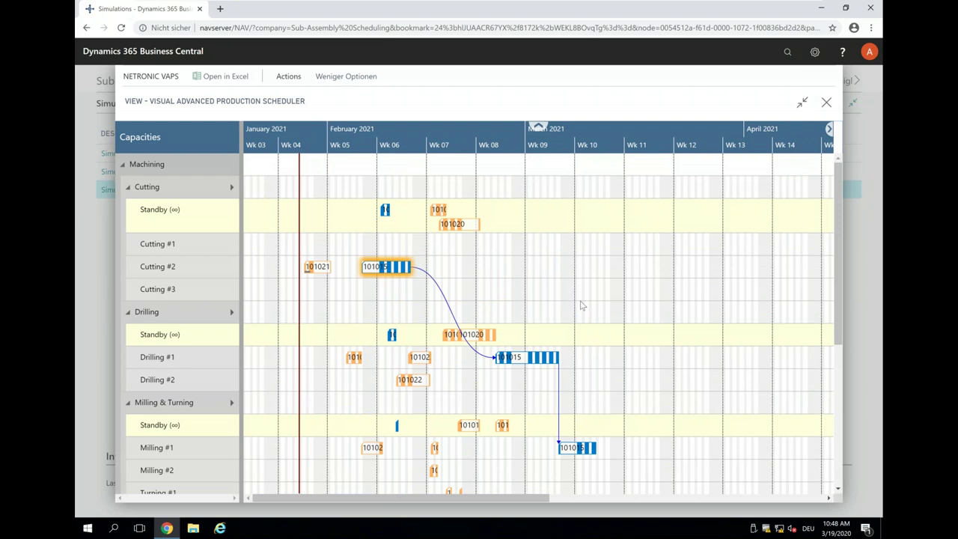
Step: Examine the Item 2100 standby cutting operation's links through drilling and milling to the dependent assembly operations on a daily timescale
{"action": "scroll", "coordinate": [580, 305], "scroll_direction": "down", "scroll_amount": 6}
{"action": "scroll", "coordinate": [580, 306], "scroll_direction": "up", "scroll_amount": 6}
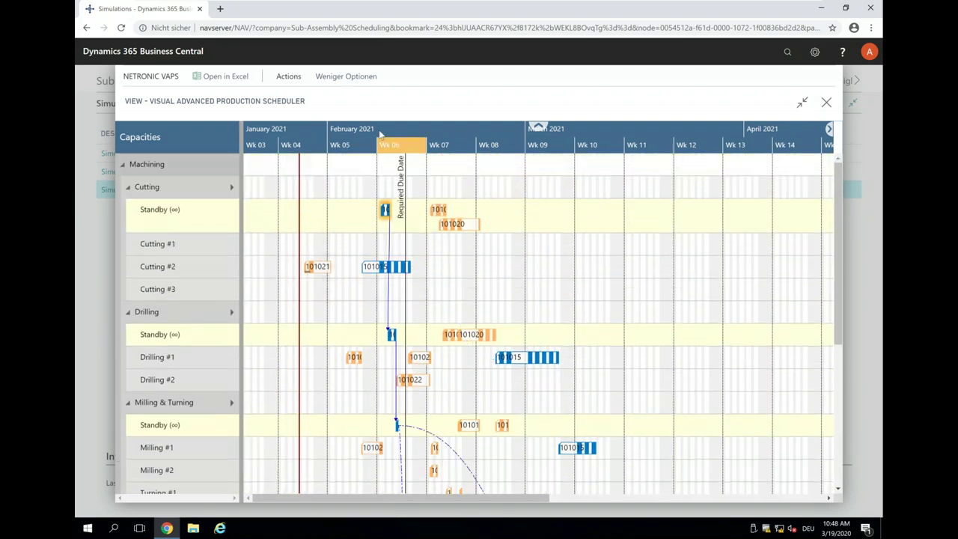
{"action": "scroll", "coordinate": [379, 133], "scroll_direction": "up", "scroll_amount": 2}
{"action": "scroll", "coordinate": [379, 133], "scroll_direction": "up", "scroll_amount": 2}
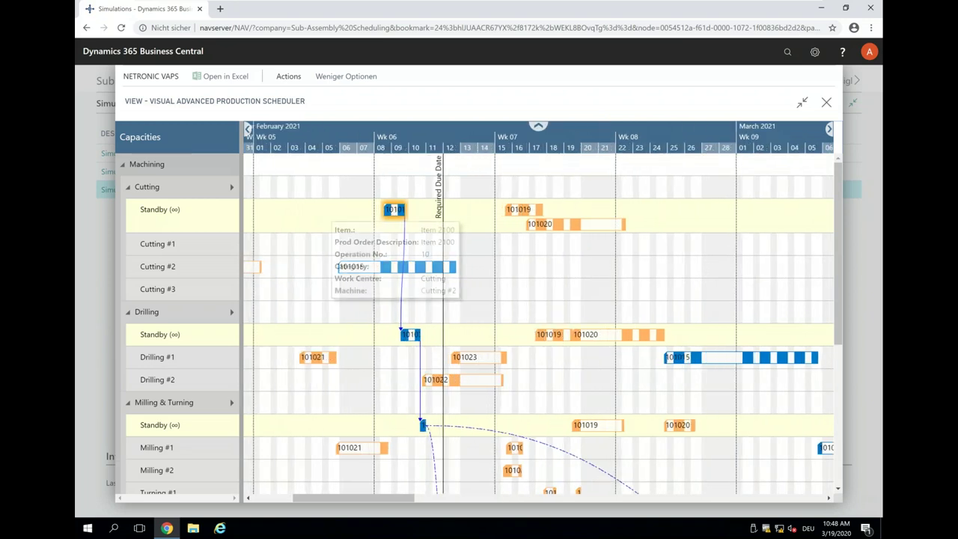
{"action": "scroll", "coordinate": [549, 411], "scroll_direction": "down", "scroll_amount": 5}
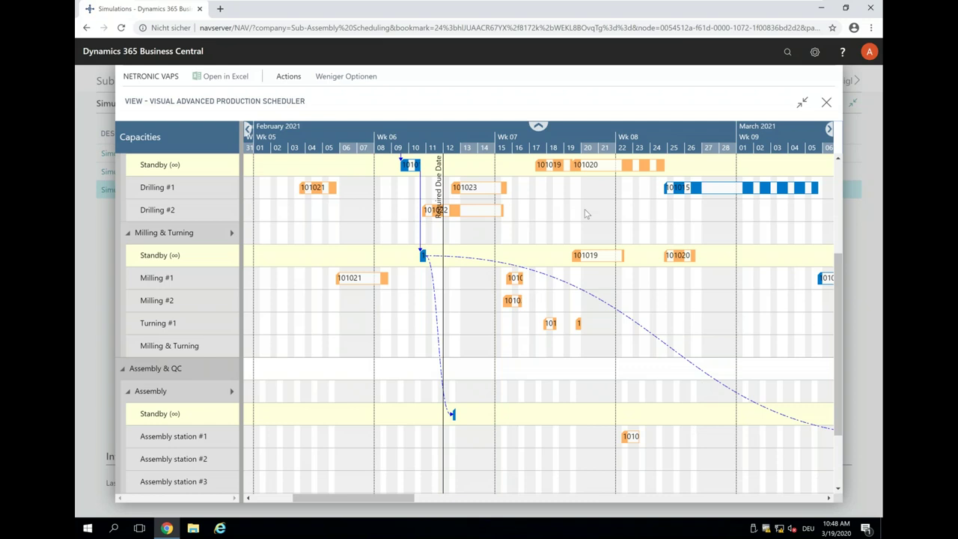
{"action": "scroll", "coordinate": [389, 137], "scroll_direction": "right", "scroll_amount": 3}
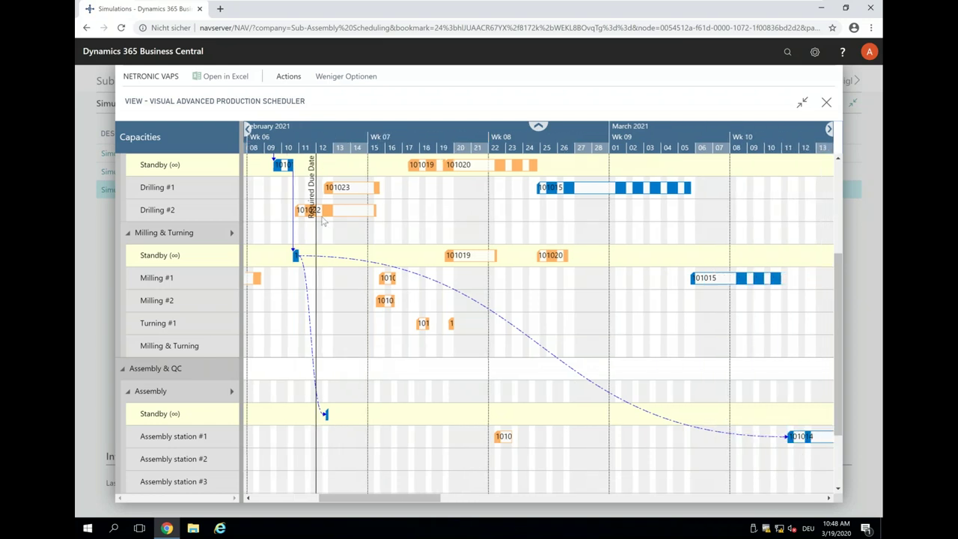
{"action": "scroll", "coordinate": [416, 343], "scroll_direction": "up", "scroll_amount": 5}
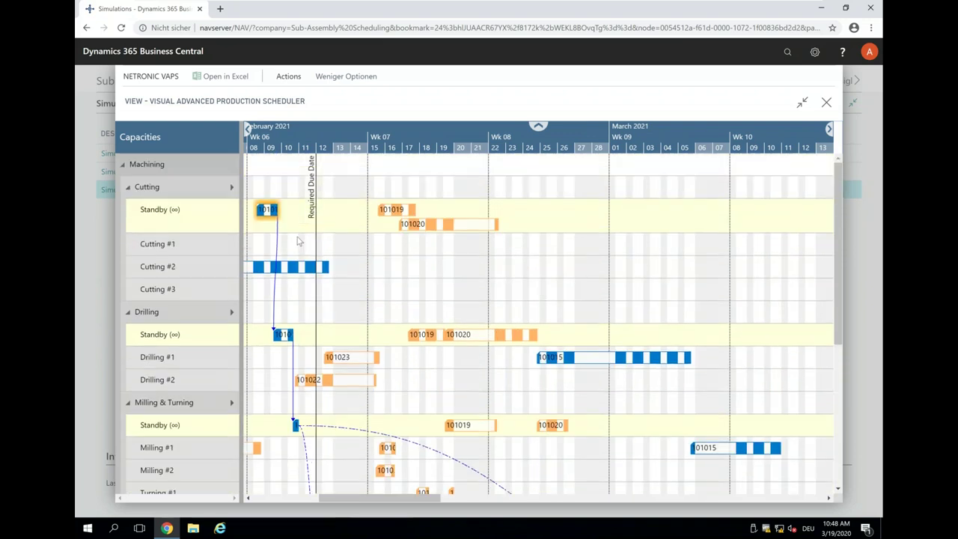
{"action": "left_click_drag", "start_coordinate": [349, 137], "coordinate": [441, 139]}
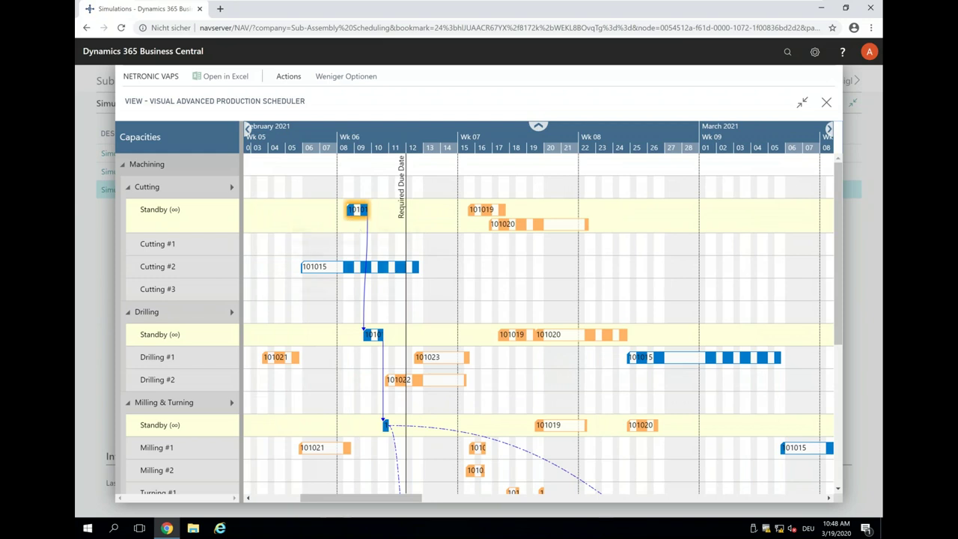
{"action": "scroll", "coordinate": [578, 386], "scroll_direction": "down", "scroll_amount": 5}
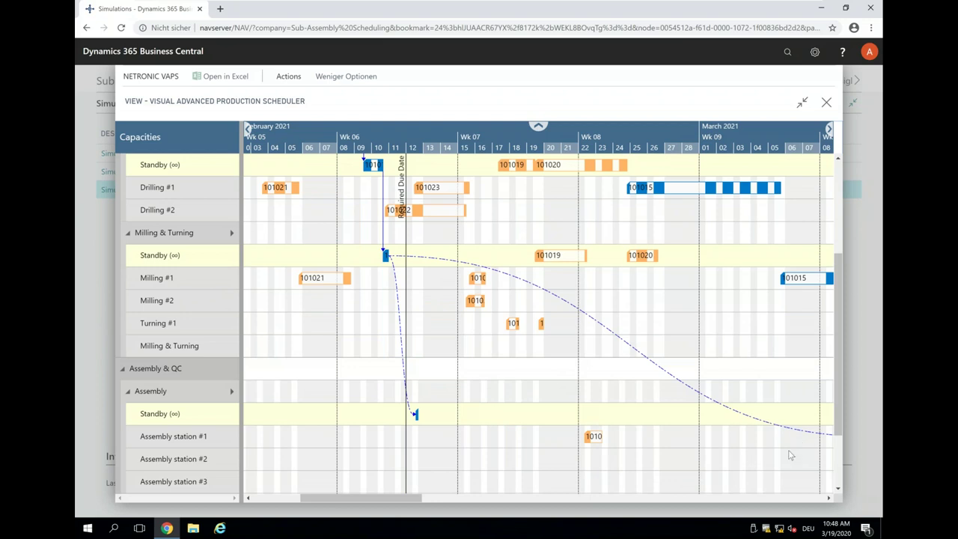
{"action": "scroll", "coordinate": [776, 459], "scroll_direction": "up", "scroll_amount": 1}
{"action": "scroll", "coordinate": [815, 455], "scroll_direction": "up", "scroll_amount": 4}
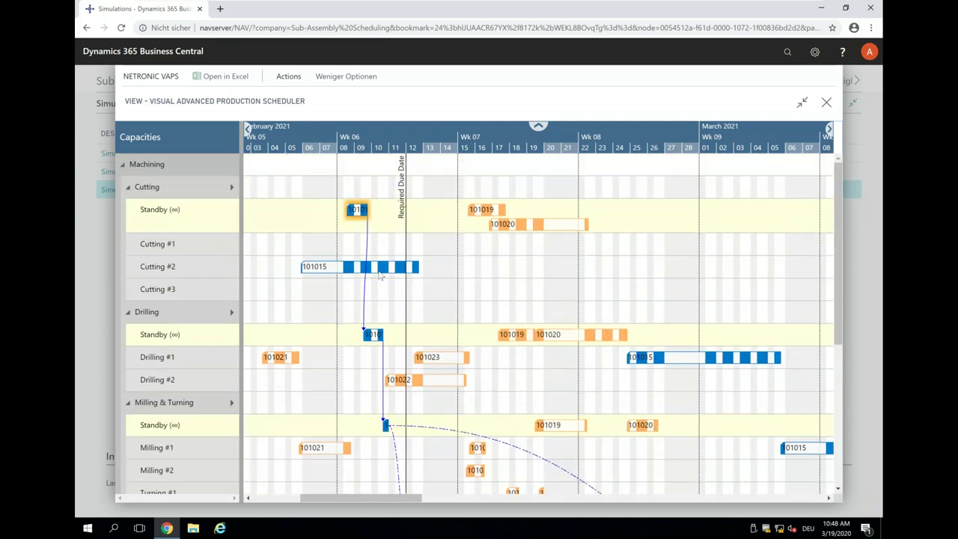
Step: Apply the standard routing to the Item 2100 order's standby cutting operation and check where its successors are scheduled
{"action": "right_click", "coordinate": [357, 209]}
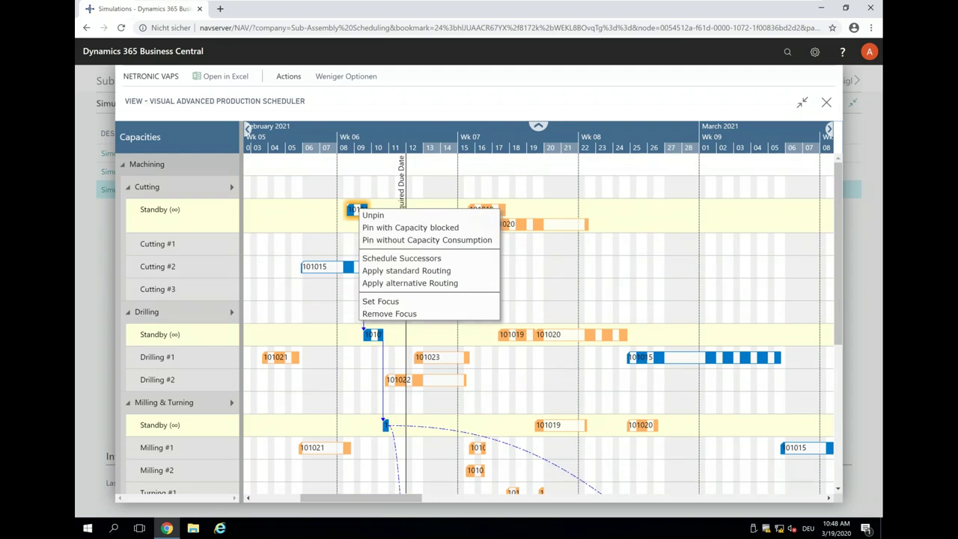
{"action": "left_click", "coordinate": [389, 274]}
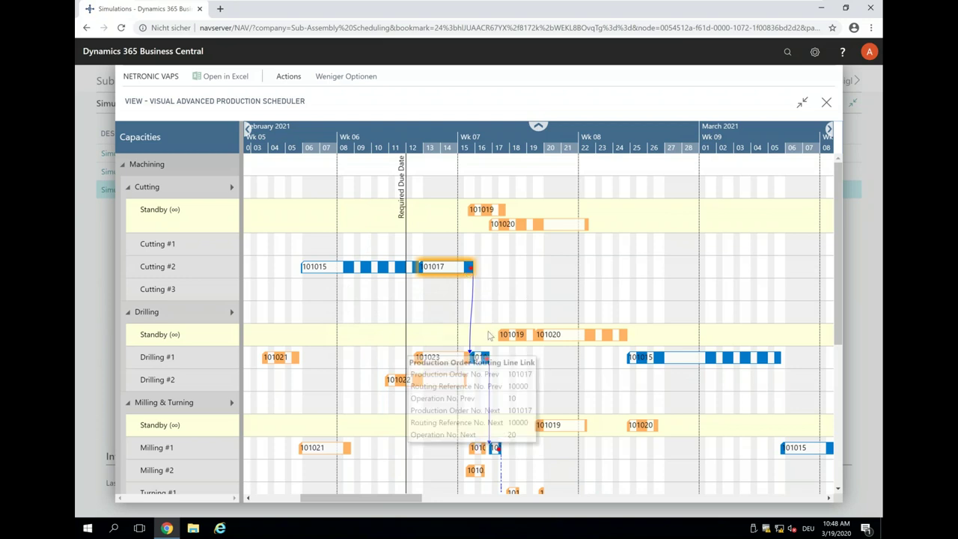
{"action": "scroll", "coordinate": [512, 460], "scroll_direction": "down", "scroll_amount": 2}
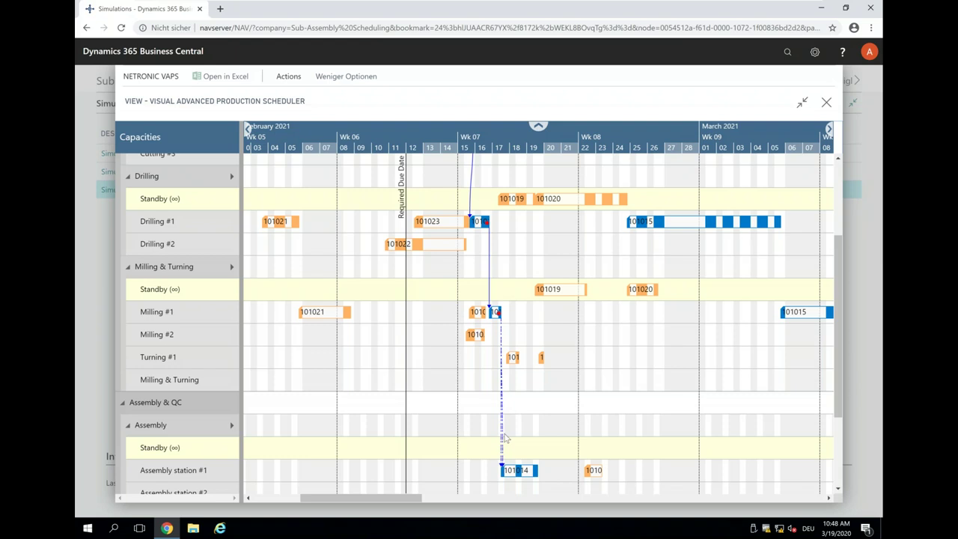
{"action": "scroll", "coordinate": [569, 470], "scroll_direction": "down", "scroll_amount": 2}
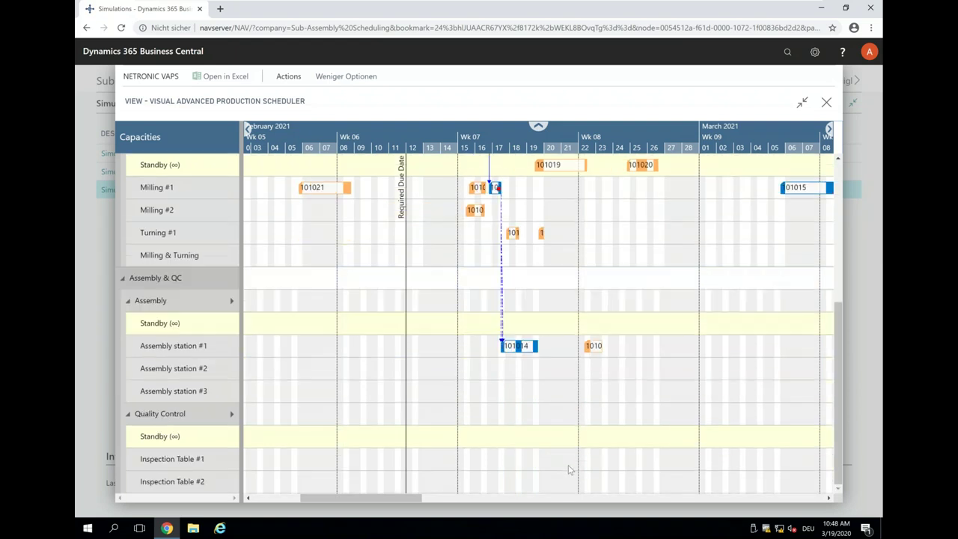
{"action": "scroll", "coordinate": [569, 470], "scroll_direction": "up", "scroll_amount": 4}
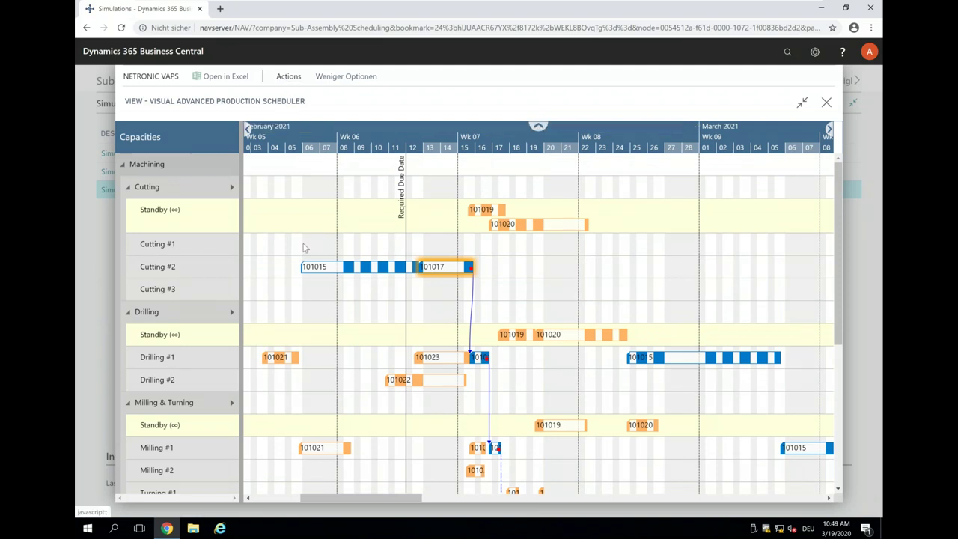
Step: Undo the standard routing applied to the Item 2100 order
{"action": "left_click", "coordinate": [287, 77]}
{"action": "left_click", "coordinate": [193, 98]}
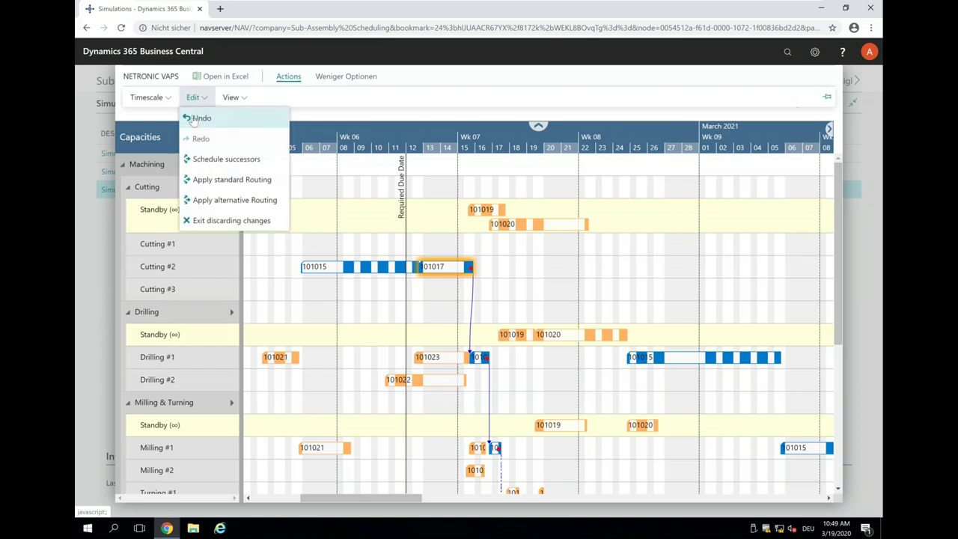
{"action": "left_click", "coordinate": [195, 117]}
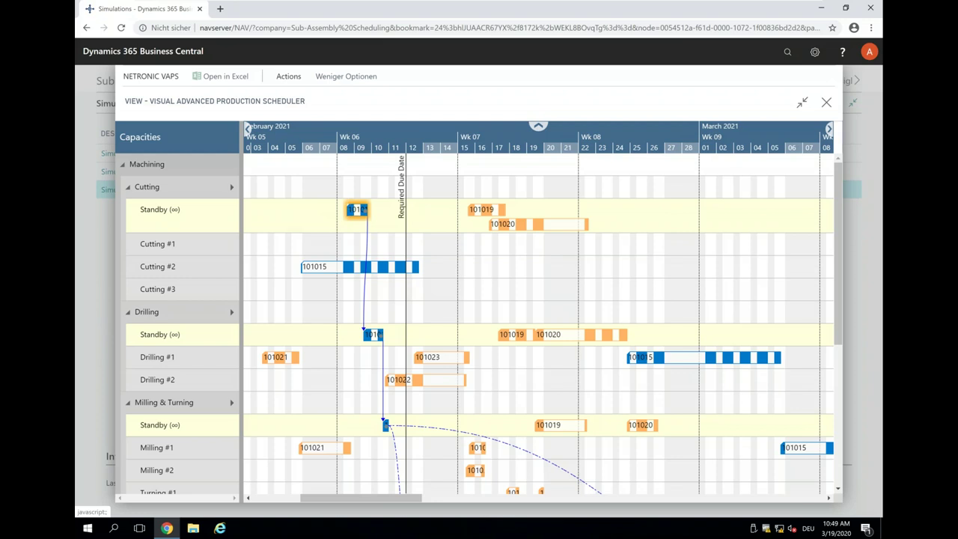
Step: Apply the alternative routing to the Item 2100 order's standby cutting operation and review its linked drilling, milling and assembly operations
{"action": "right_click", "coordinate": [351, 208]}
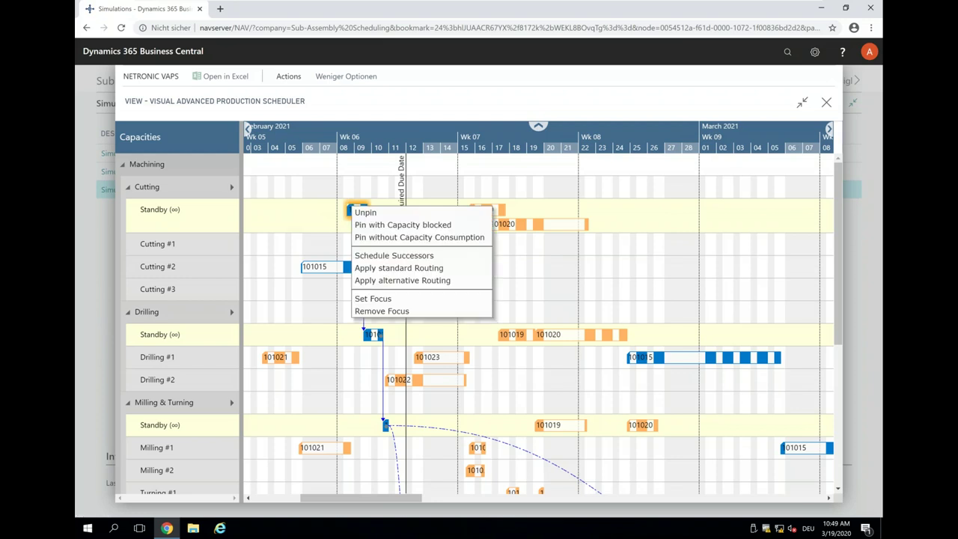
{"action": "left_click", "coordinate": [386, 288]}
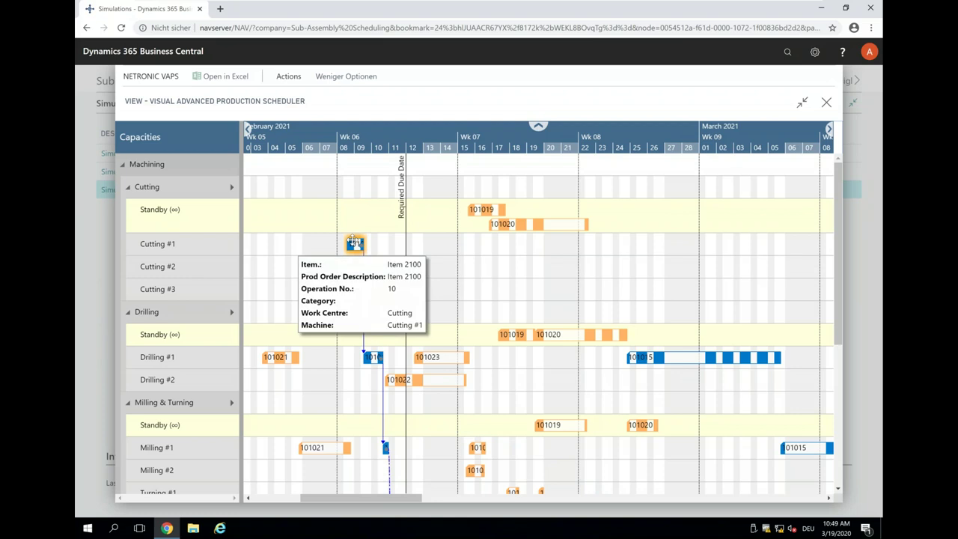
{"action": "scroll", "coordinate": [460, 343], "scroll_direction": "down", "scroll_amount": 4}
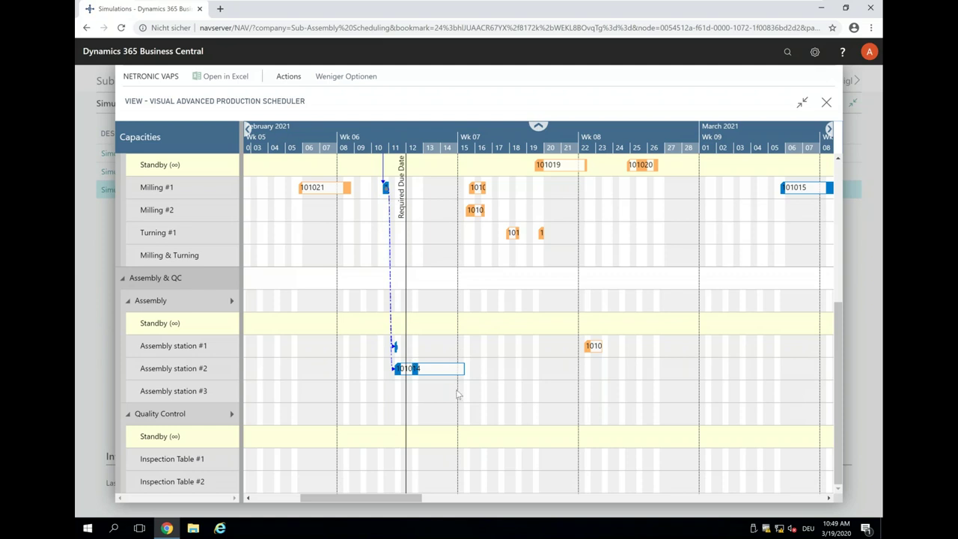
{"action": "scroll", "coordinate": [460, 397], "scroll_direction": "up", "scroll_amount": 1}
{"action": "scroll", "coordinate": [449, 370], "scroll_direction": "up", "scroll_amount": 1}
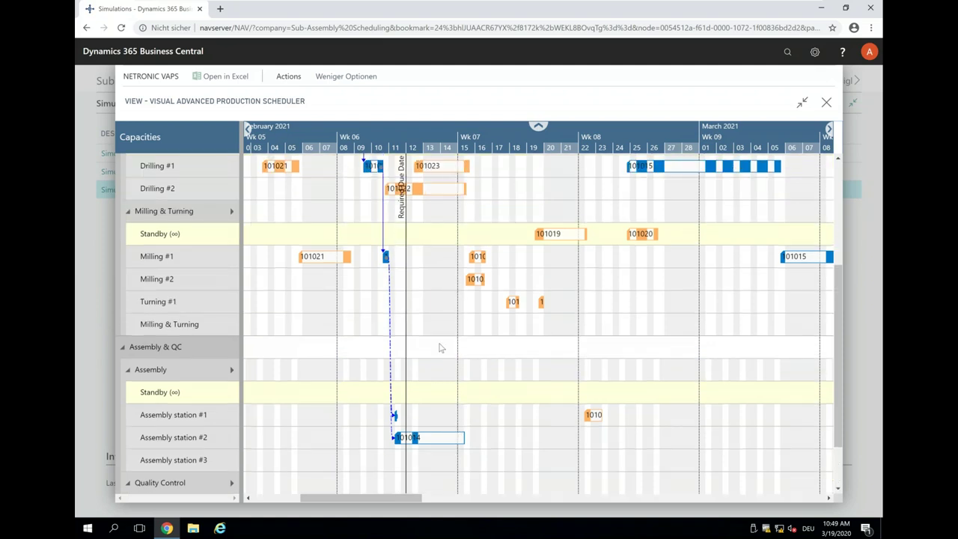
{"action": "scroll", "coordinate": [415, 341], "scroll_direction": "up", "scroll_amount": 3}
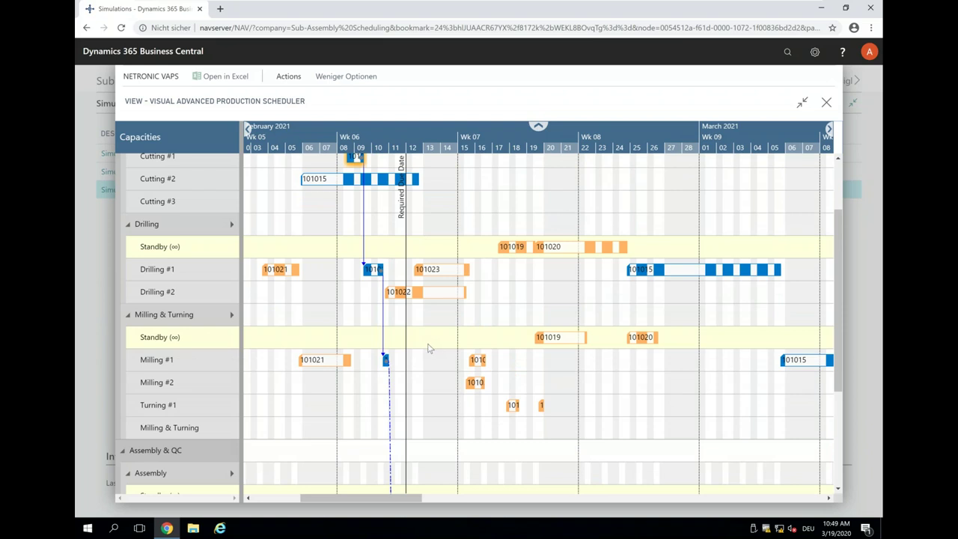
{"action": "scroll", "coordinate": [436, 346], "scroll_direction": "up", "scroll_amount": 1}
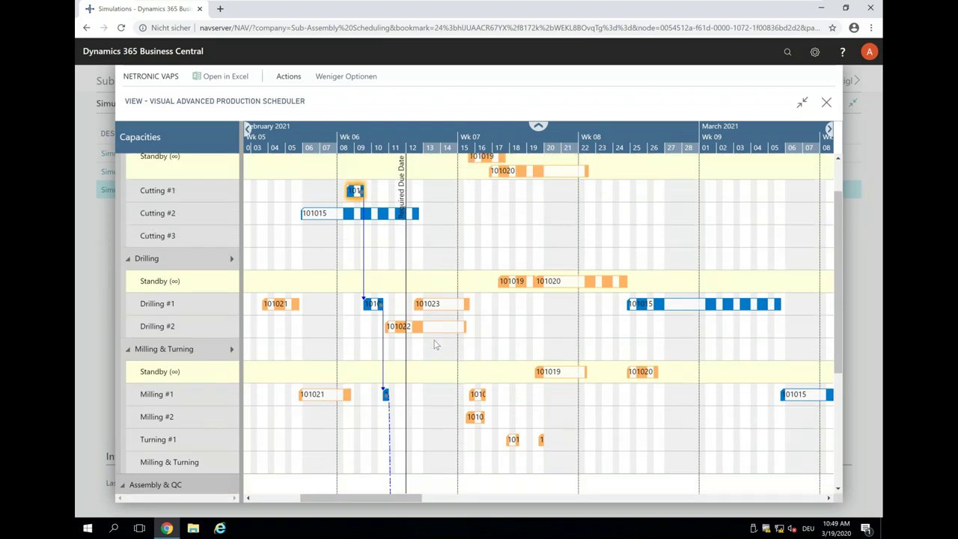
Step: Move the Item 2100 order's operation on Drilling #1 to start about 11 February 2021 and check its rescheduled successors
{"action": "mouse_move", "coordinate": [375, 304]}
{"action": "left_click_drag", "start_coordinate": [374, 304], "coordinate": [395, 305]}
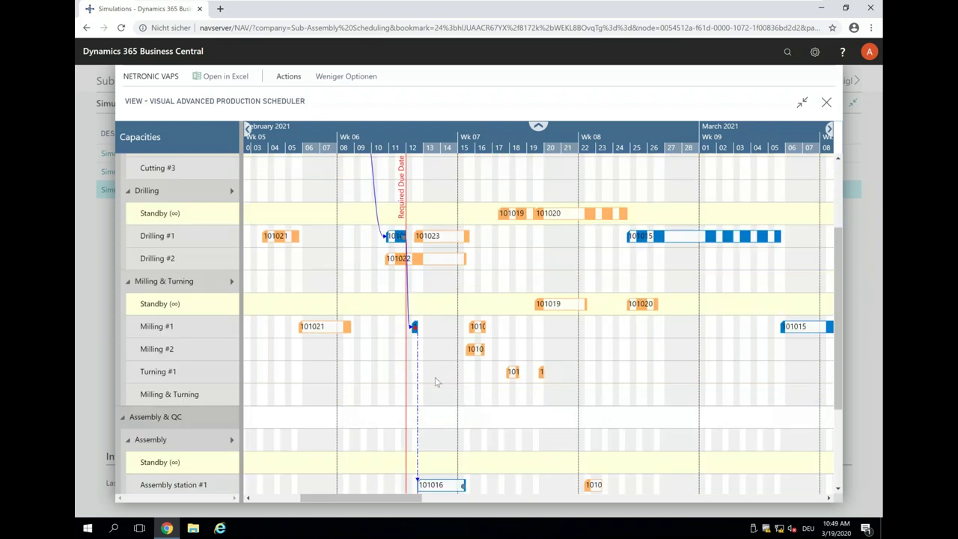
{"action": "scroll", "coordinate": [439, 369], "scroll_direction": "down", "scroll_amount": 1}
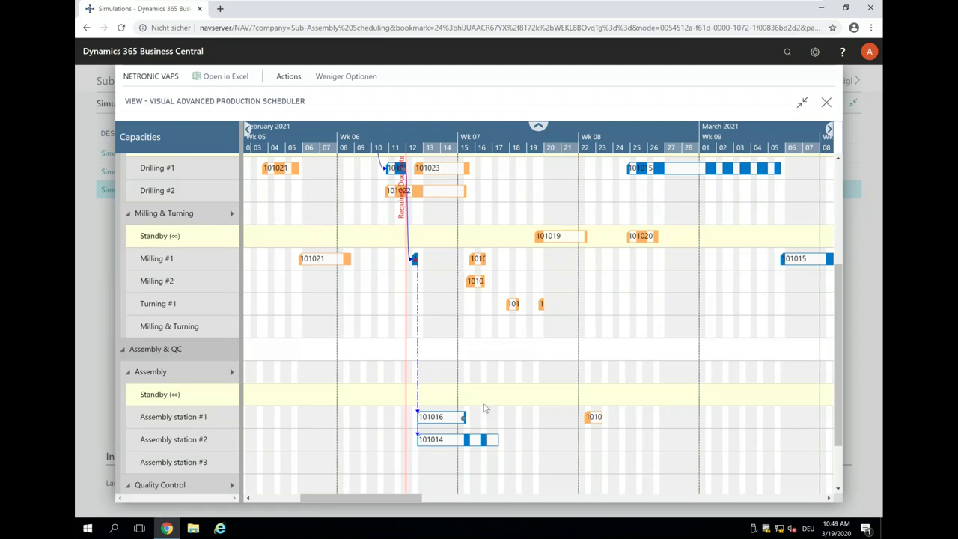
{"action": "scroll", "coordinate": [484, 408], "scroll_direction": "up", "scroll_amount": 2}
{"action": "scroll", "coordinate": [484, 408], "scroll_direction": "up", "scroll_amount": 1}
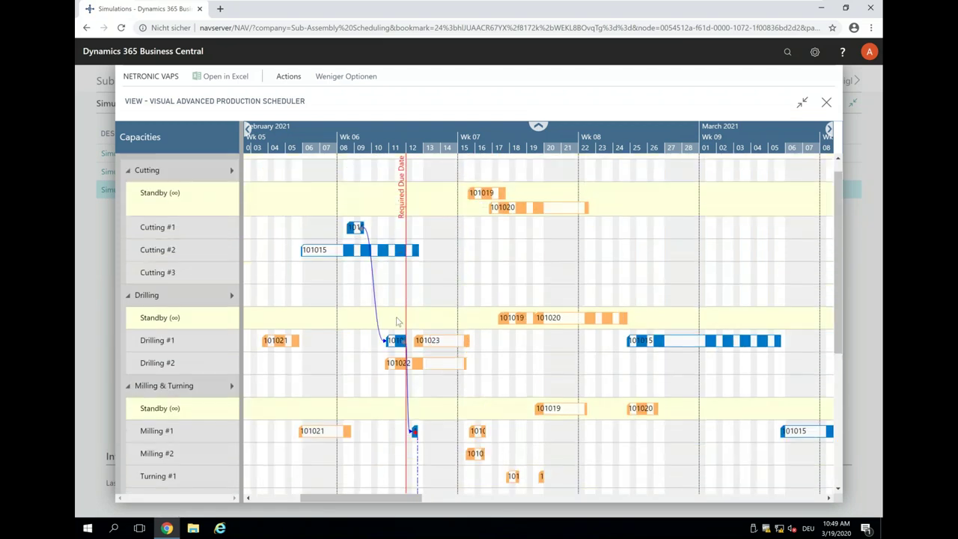
Step: Check the required due date of the dependent assembly operation on Assembly station #1 against the rescheduled Item 2100 chain
{"action": "scroll", "coordinate": [429, 383], "scroll_direction": "down", "scroll_amount": 3}
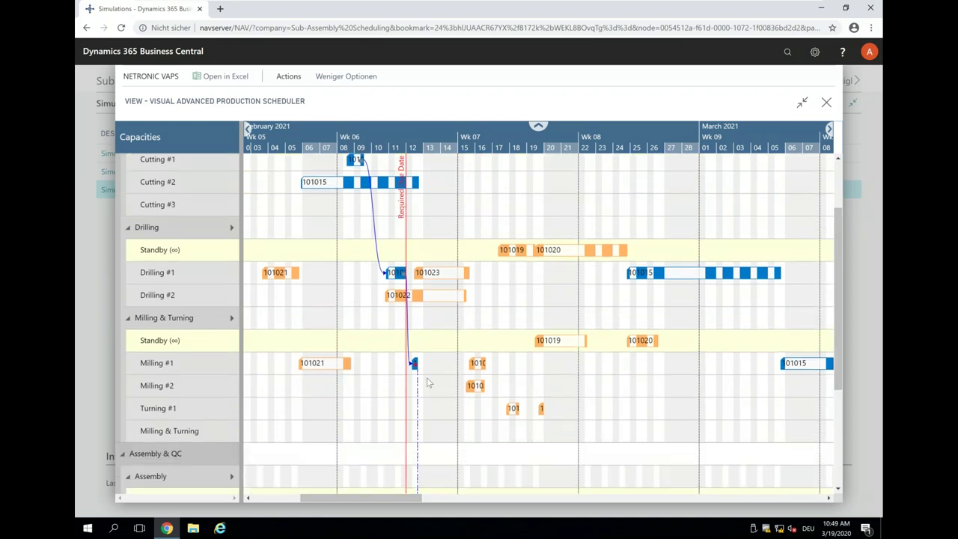
{"action": "scroll", "coordinate": [429, 383], "scroll_direction": "down", "scroll_amount": 2}
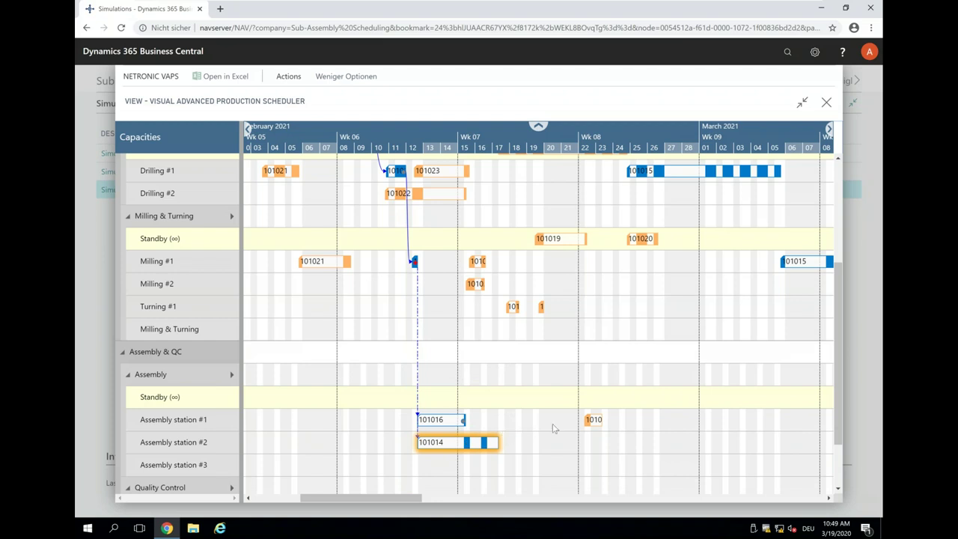
{"action": "left_click", "coordinate": [448, 419]}
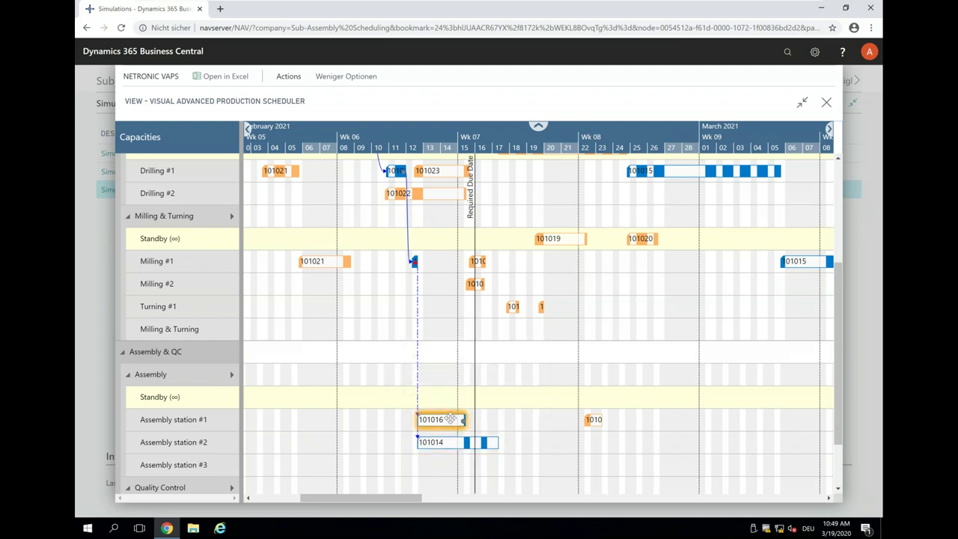
{"action": "scroll", "coordinate": [450, 419], "scroll_direction": "up", "scroll_amount": 5}
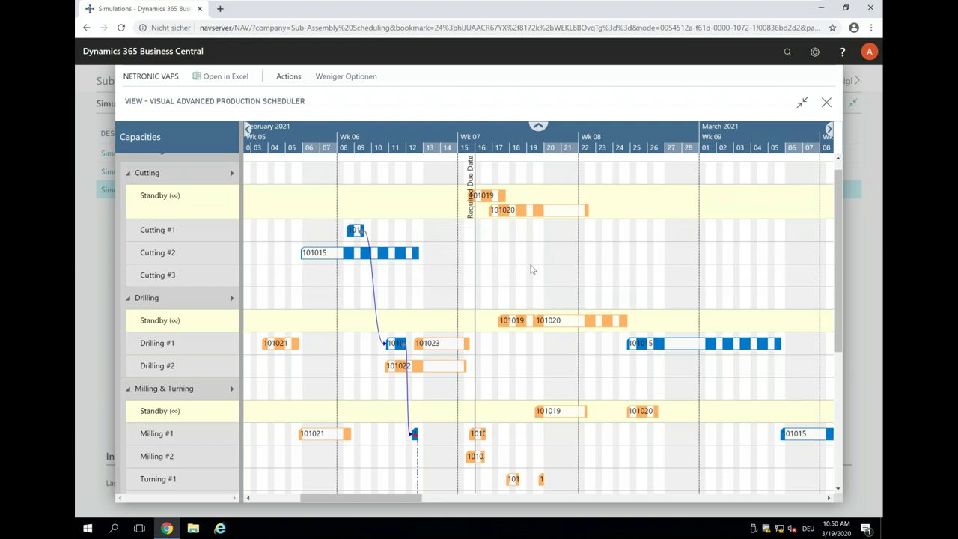
{"action": "scroll", "coordinate": [398, 142], "scroll_direction": "down", "scroll_amount": 2}
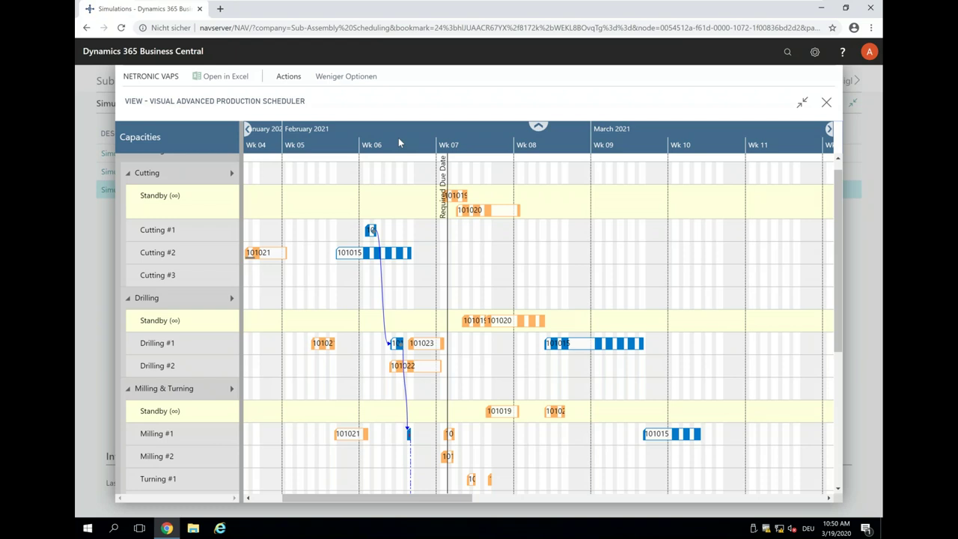
Step: Leave the scheduler and open the Firm Planned Prod. Orders list, looking briefly into the Item 3000 order with quantity 100
{"action": "left_click", "coordinate": [826, 105]}
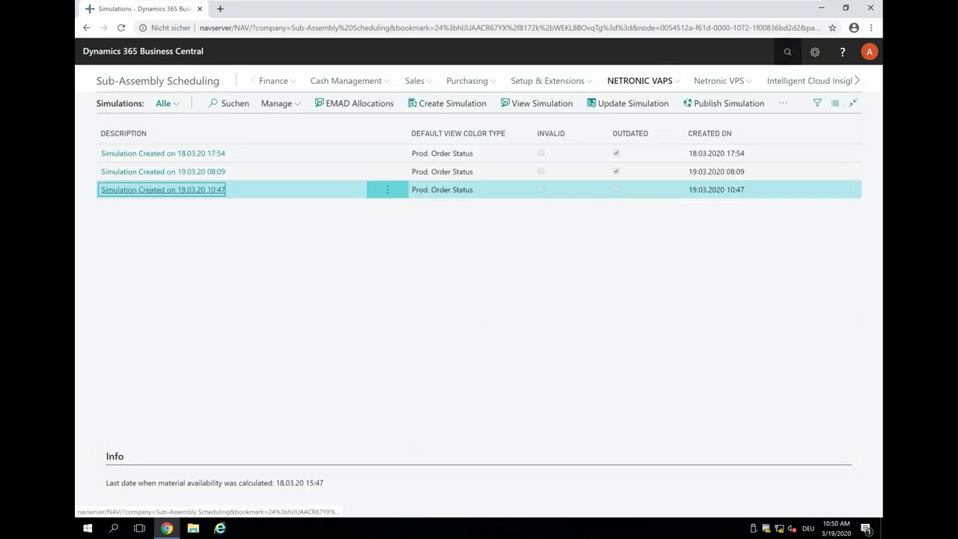
{"action": "left_click", "coordinate": [789, 54]}
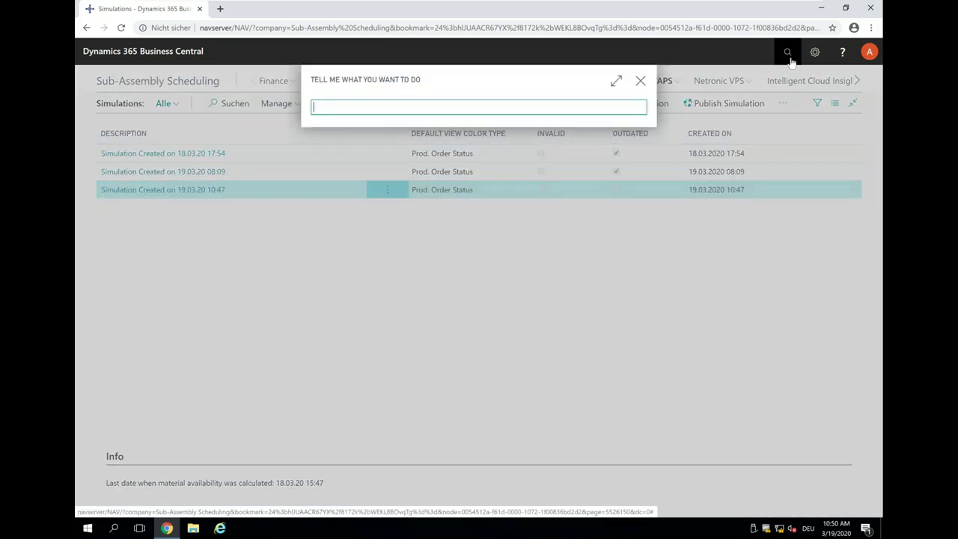
{"action": "type", "text": "firm plan"}
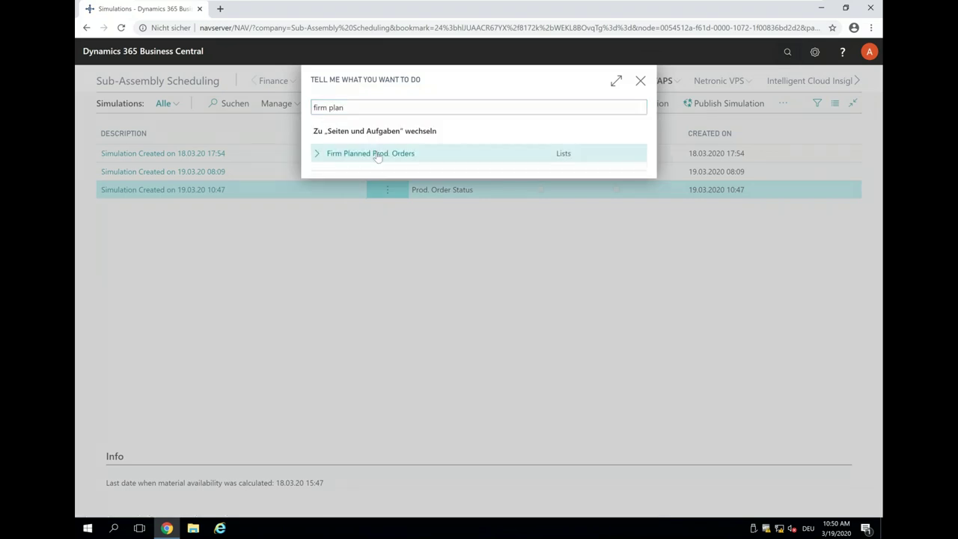
{"action": "left_click", "coordinate": [378, 154]}
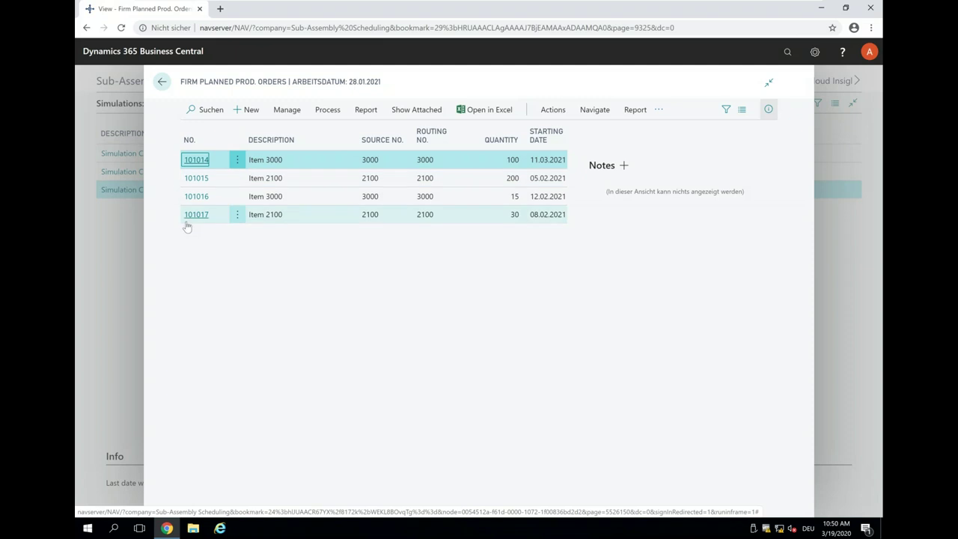
{"action": "left_click", "coordinate": [193, 161]}
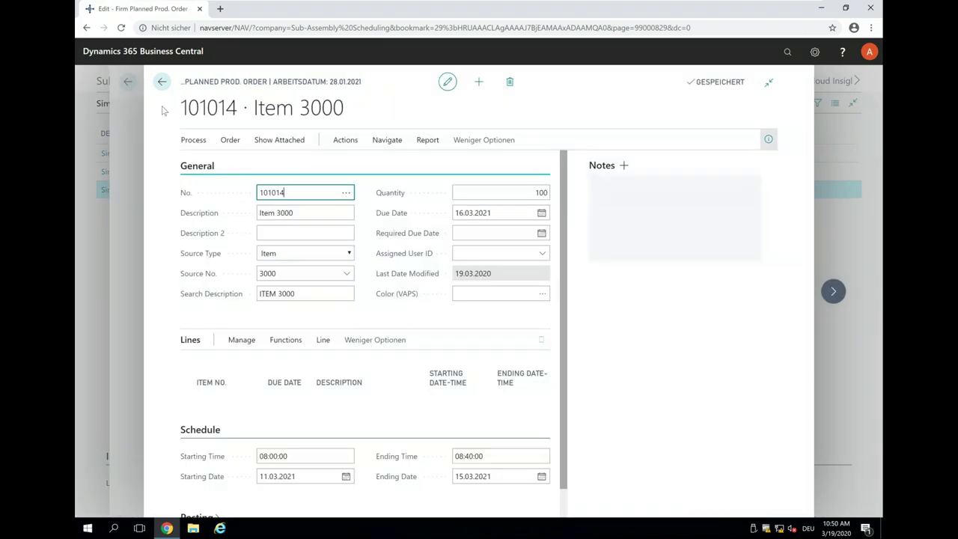
{"action": "key", "text": "Escape"}
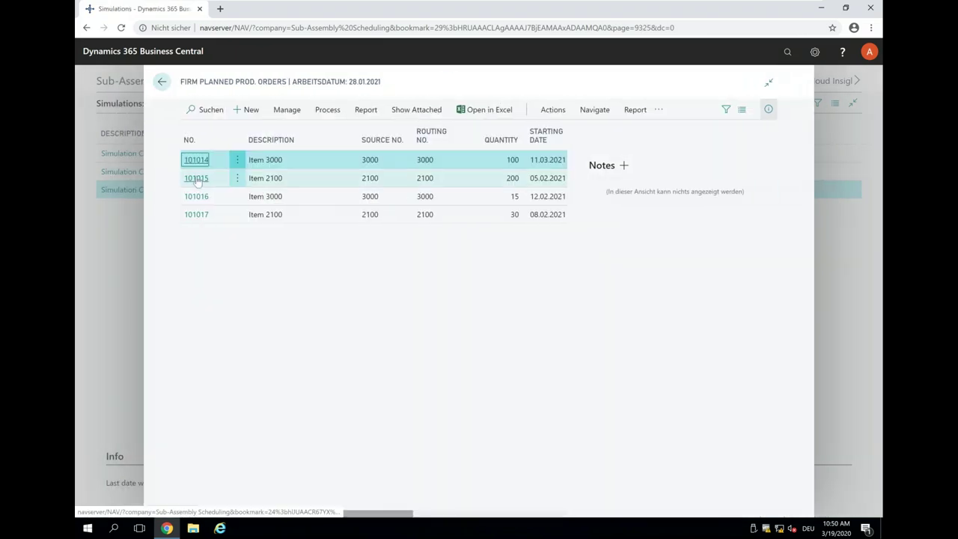
Step: Set the VAPS color of the firm planned Item 2100 order with quantity 200 to red
{"action": "left_click", "coordinate": [197, 179]}
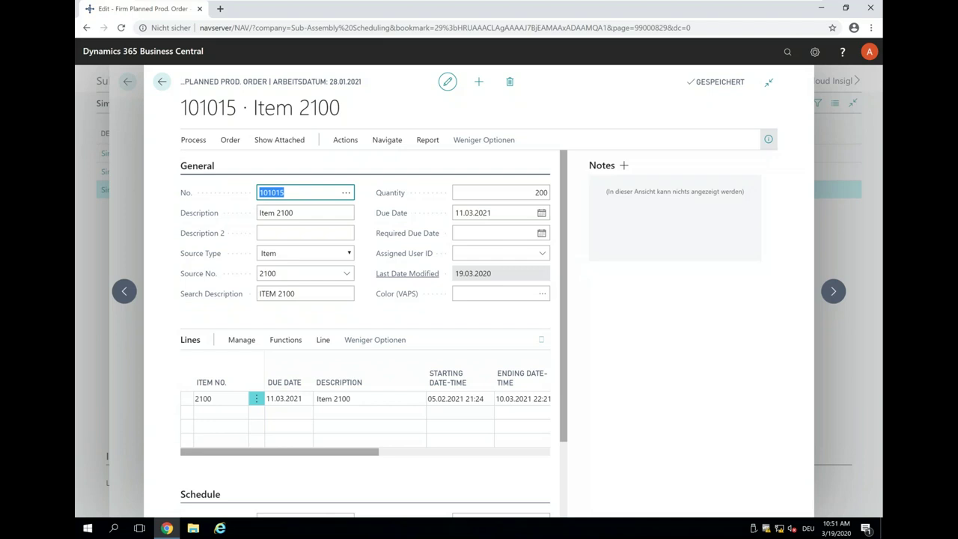
{"action": "left_click", "coordinate": [466, 292]}
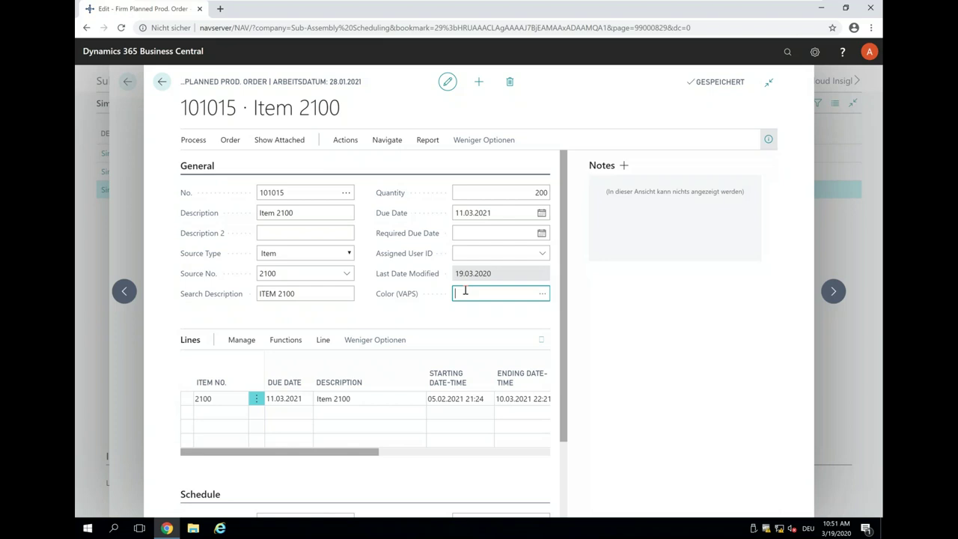
{"action": "key", "text": "Tab"}
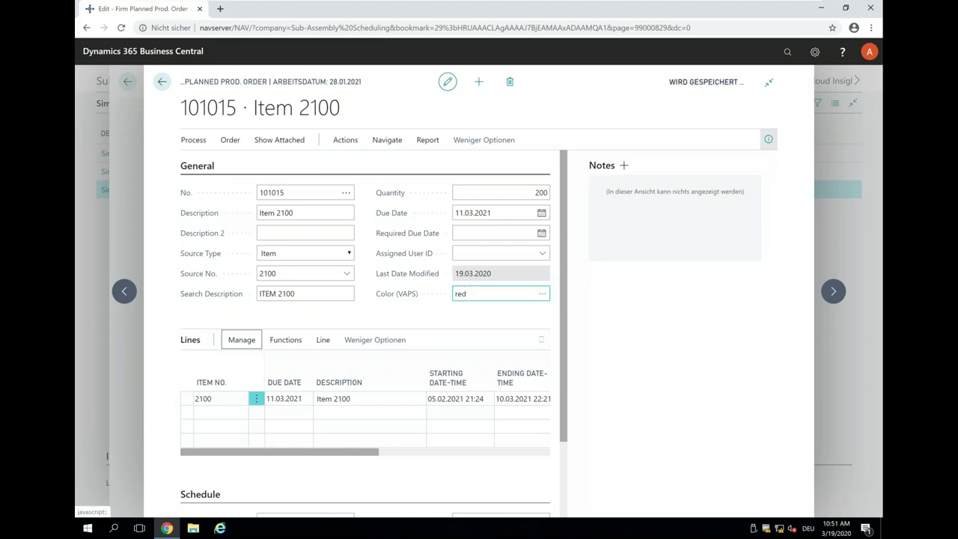
{"action": "left_click", "coordinate": [162, 81]}
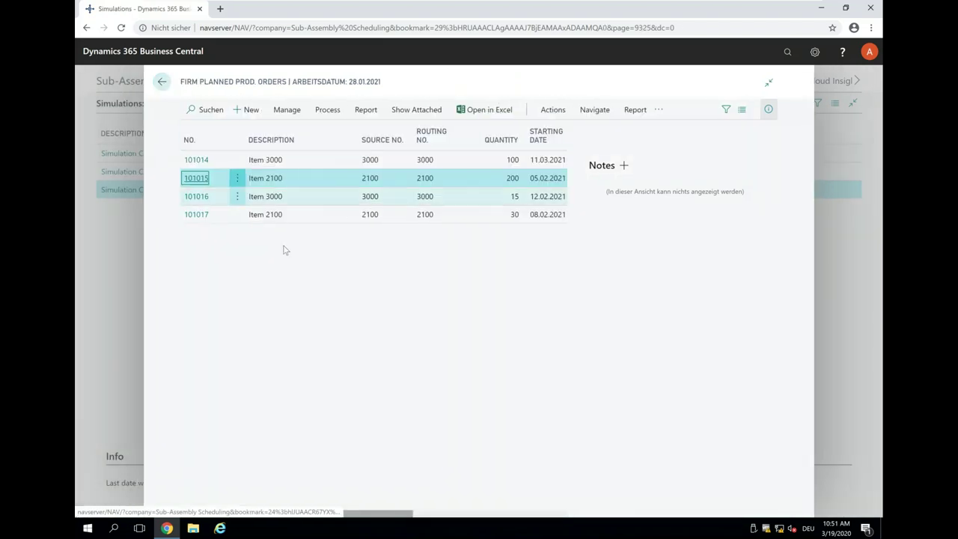
Step: Set the VAPS color of the firm planned Item 2100 order with quantity 30 to red
{"action": "left_click", "coordinate": [199, 217]}
{"action": "left_click", "coordinate": [197, 215]}
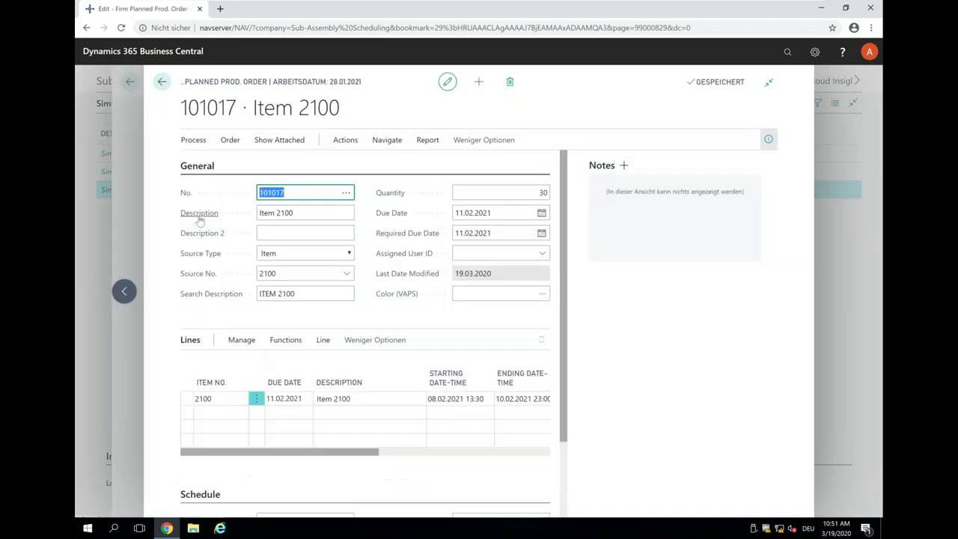
{"action": "left_click", "coordinate": [509, 292]}
{"action": "type", "text": "red"}
{"action": "key", "text": "Tab"}
{"action": "left_click", "coordinate": [161, 82]}
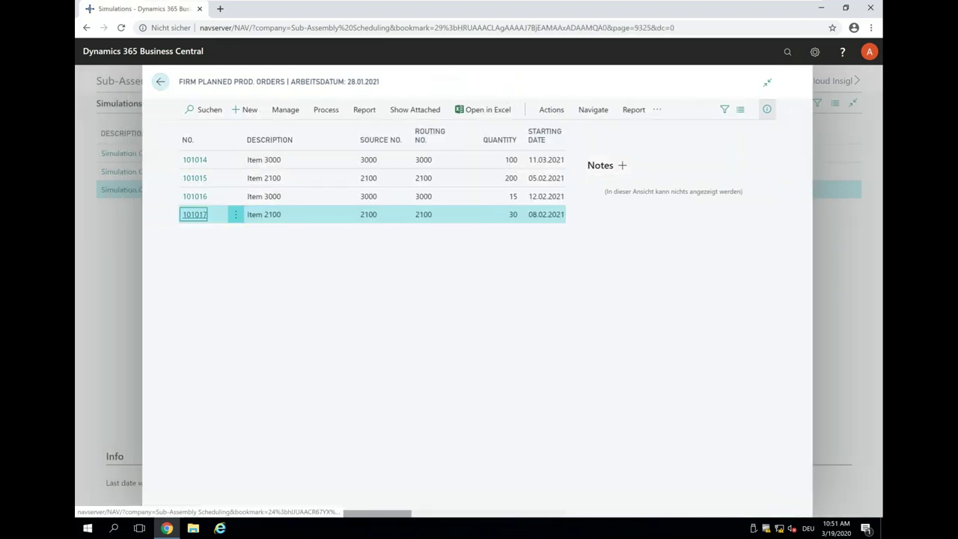
Step: Create a new firm planned production order for source item 2100 with quantity 100 and due date 17.02.2021
{"action": "left_click", "coordinate": [245, 110]}
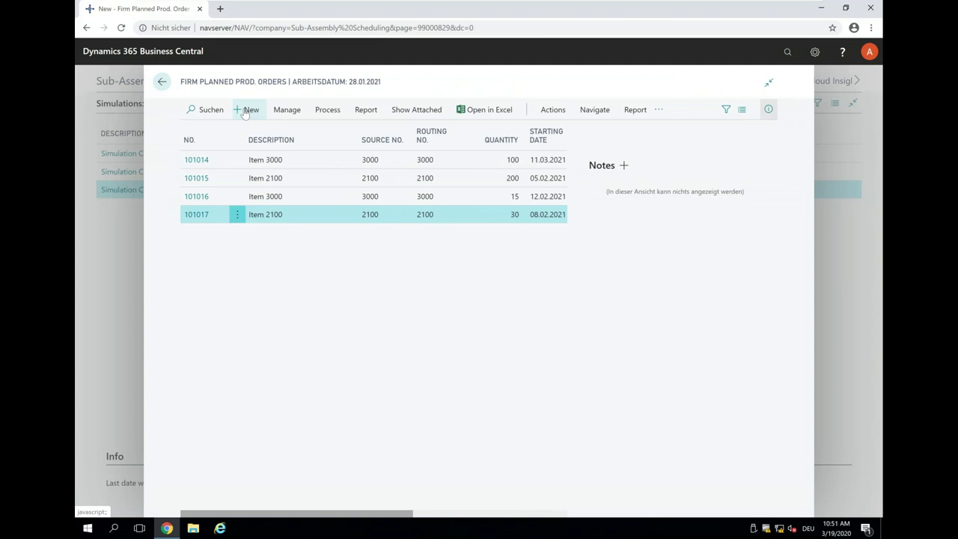
{"action": "left_click", "coordinate": [272, 268]}
{"action": "type", "text": "2100"}
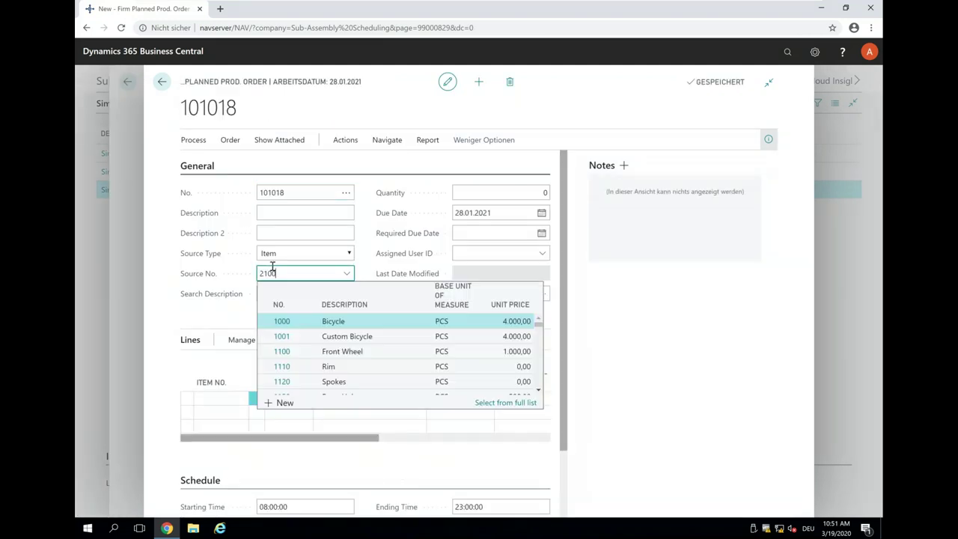
{"action": "key", "text": "Tab"}
{"action": "left_click", "coordinate": [546, 193]}
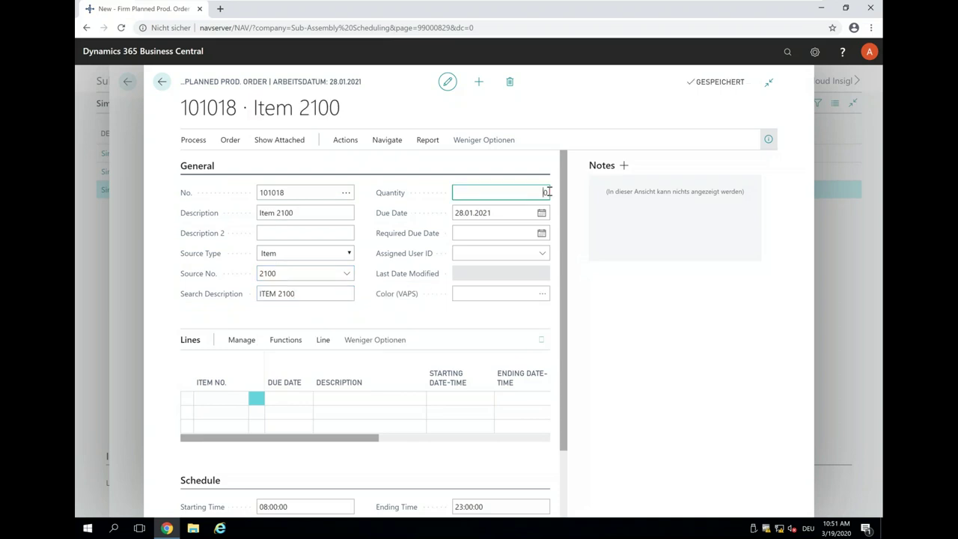
{"action": "type", "text": "100"}
{"action": "key", "text": "Tab"}
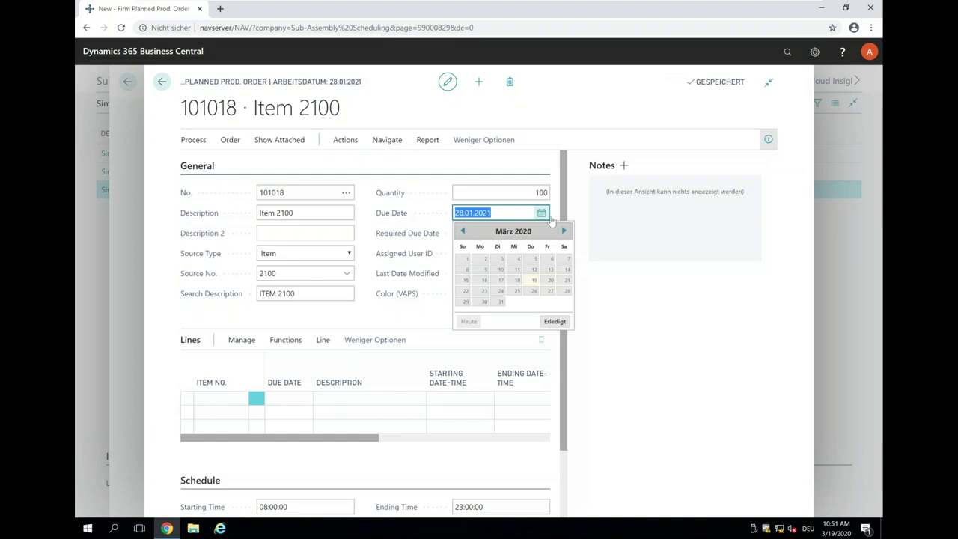
{"action": "type", "text": "1"}
{"action": "type", "text": "7.02"}
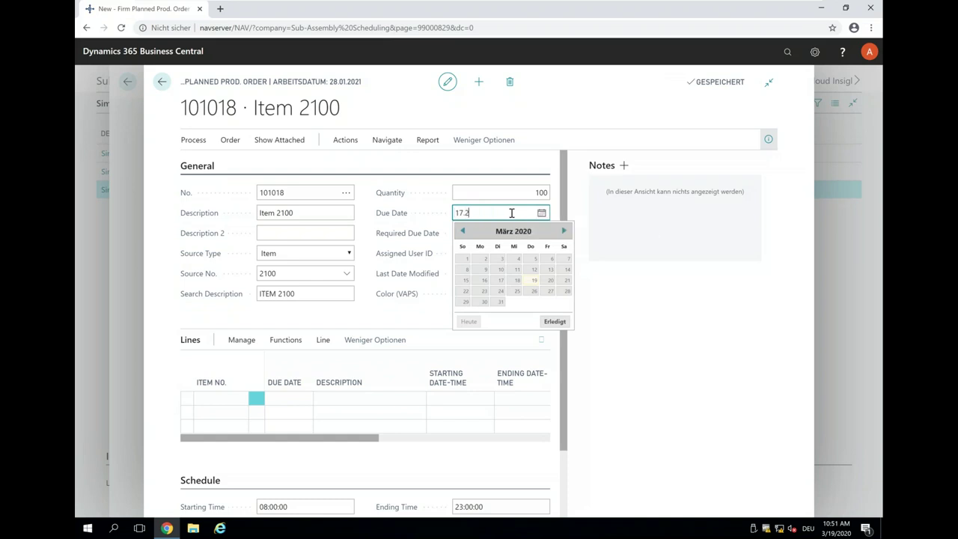
{"action": "key", "text": "Tab"}
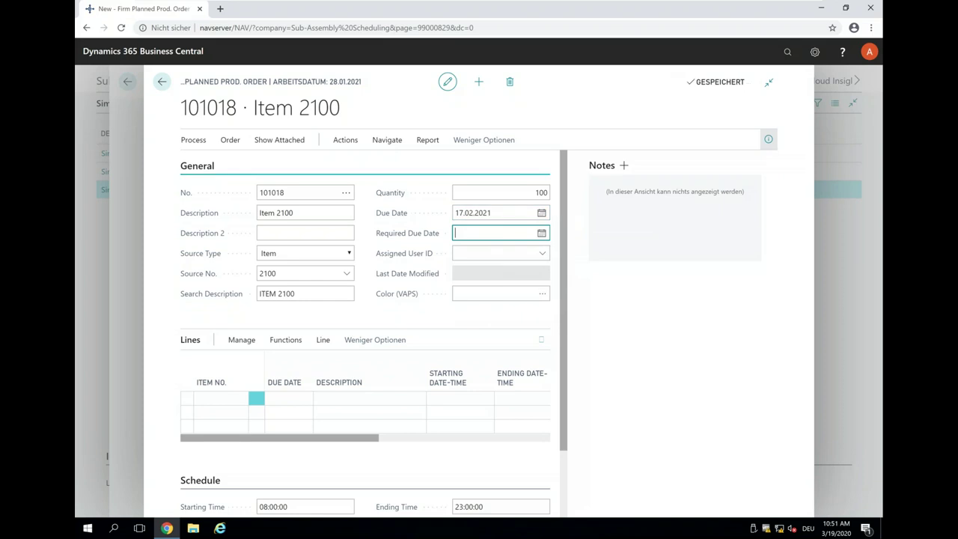
Step: Refresh the new Item 2100 order with backward scheduling, including lines, routings and component need, and set its VAPS color to black
{"action": "left_click", "coordinate": [204, 141]}
{"action": "left_click", "coordinate": [227, 162]}
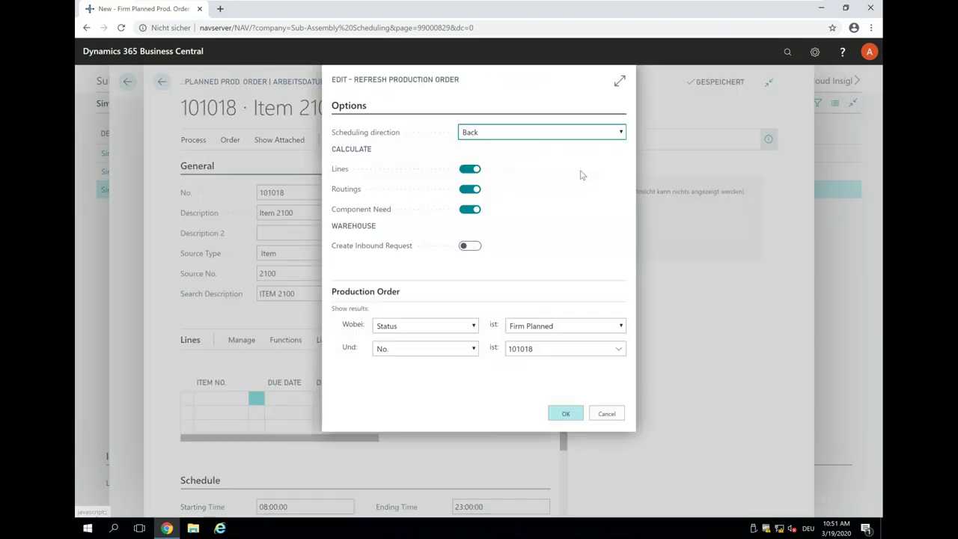
{"action": "left_click", "coordinate": [566, 413]}
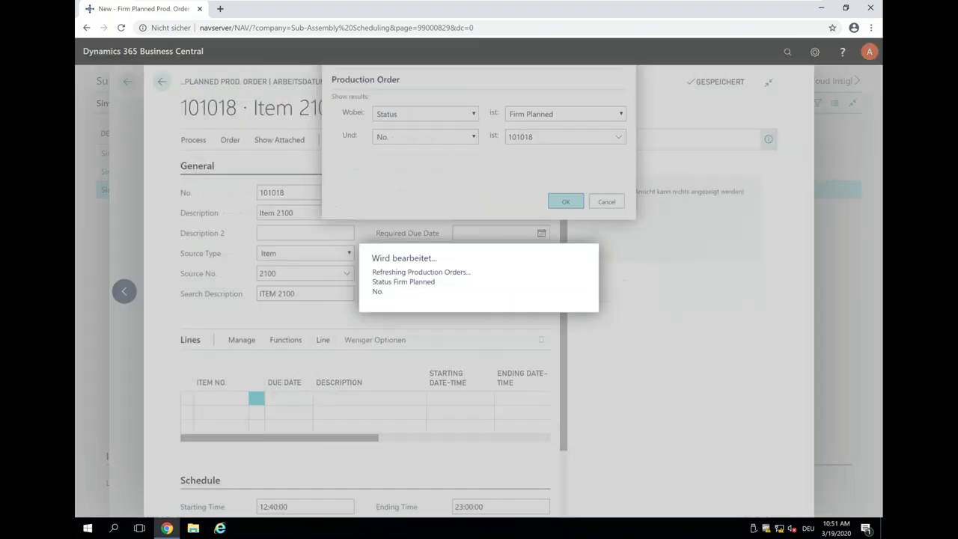
{"action": "left_click", "coordinate": [467, 292]}
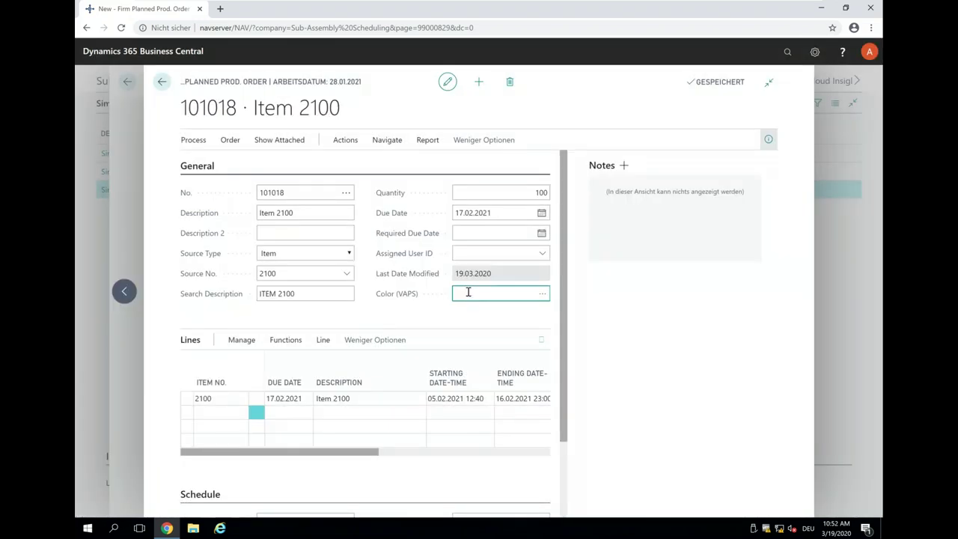
{"action": "type", "text": "black"}
{"action": "key", "text": "Tab"}
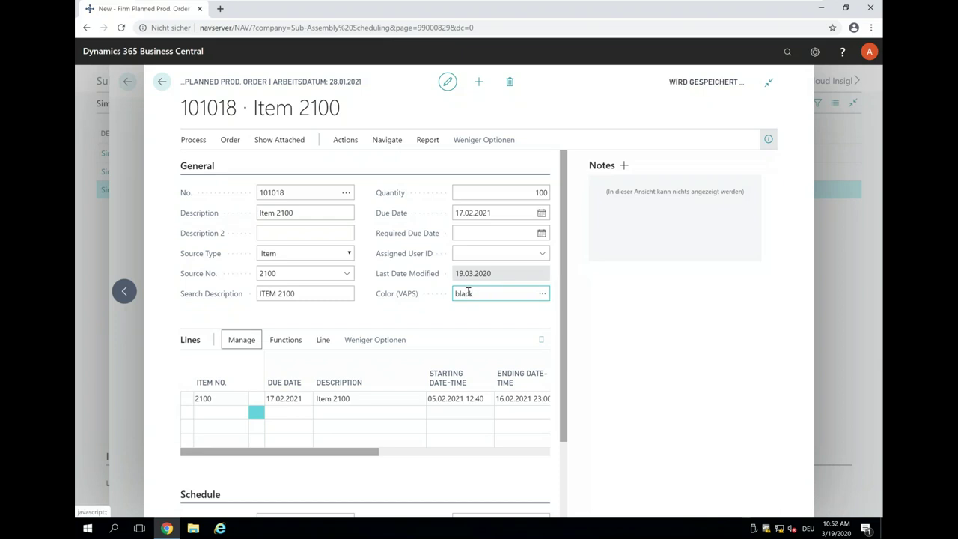
{"action": "left_click", "coordinate": [162, 81]}
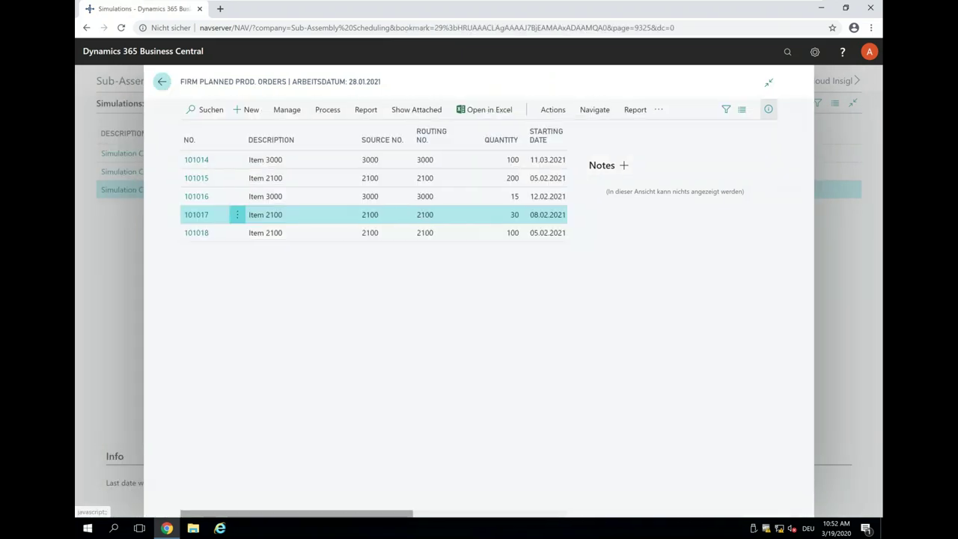
Step: Create a new simulation with minimum status Firm Planned from 20.01.2021 to 30.06.2021 and open it in the scheduler
{"action": "left_click", "coordinate": [161, 81]}
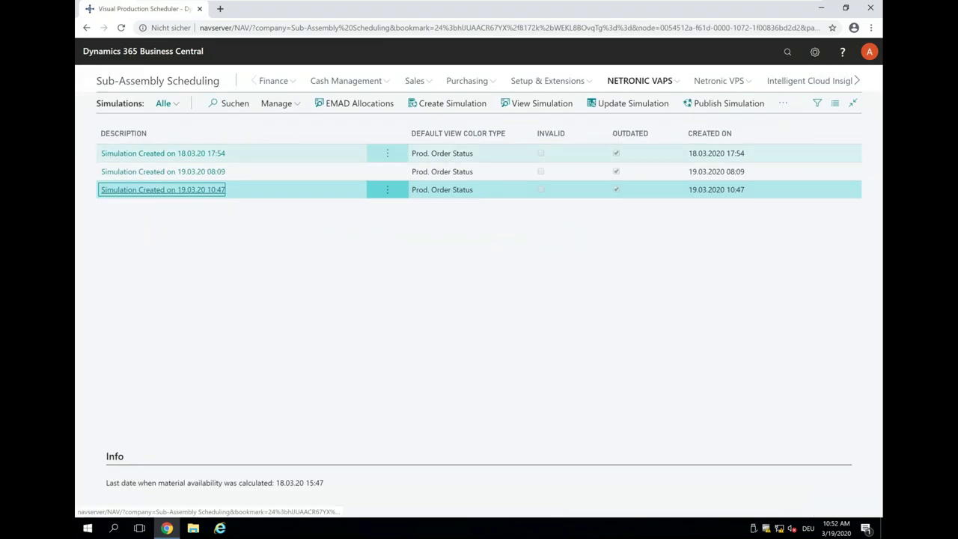
{"action": "left_click", "coordinate": [434, 105]}
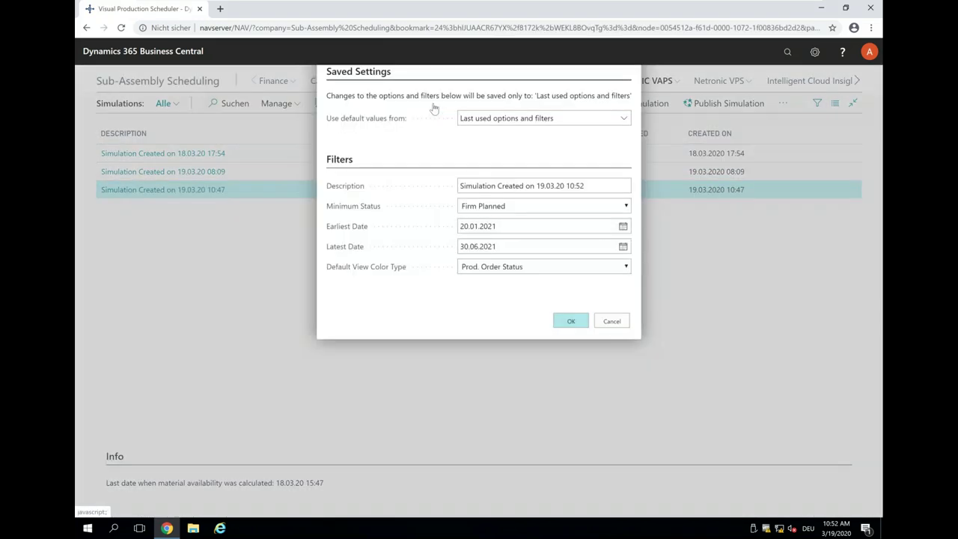
{"action": "left_click", "coordinate": [572, 355]}
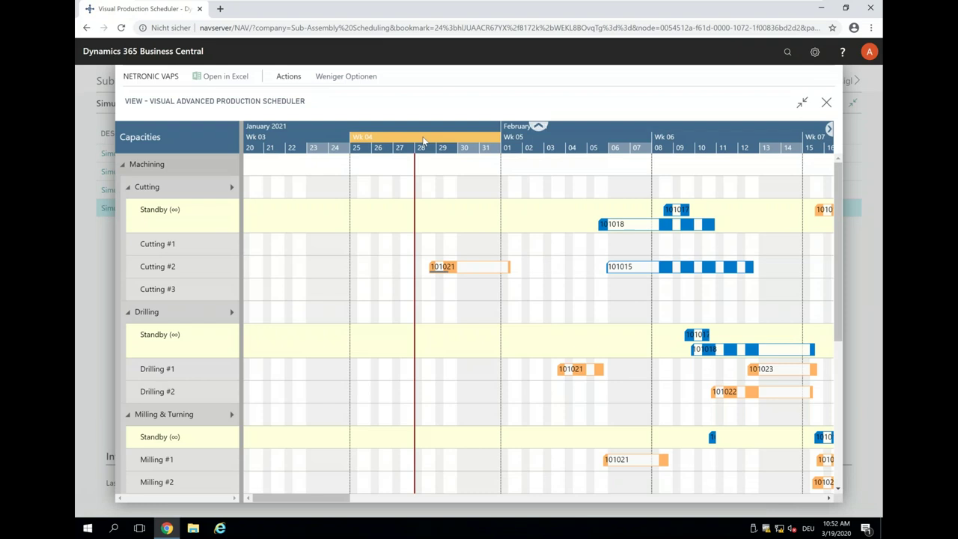
Step: Switch the scheduler's color mode to Prod. Order View and look over the colored operations across the work centres
{"action": "scroll", "coordinate": [423, 141], "scroll_direction": "down", "scroll_amount": 2}
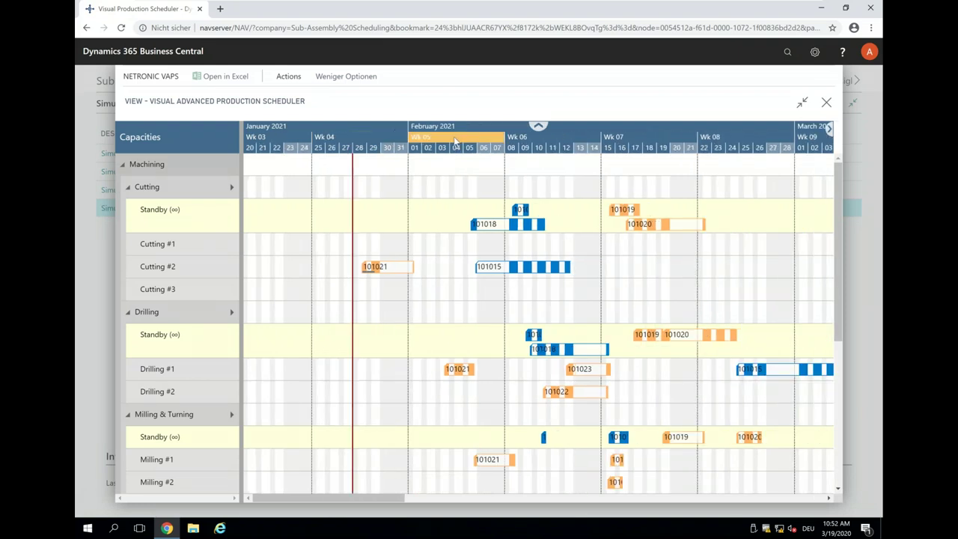
{"action": "scroll", "coordinate": [455, 142], "scroll_direction": "right", "scroll_amount": 3}
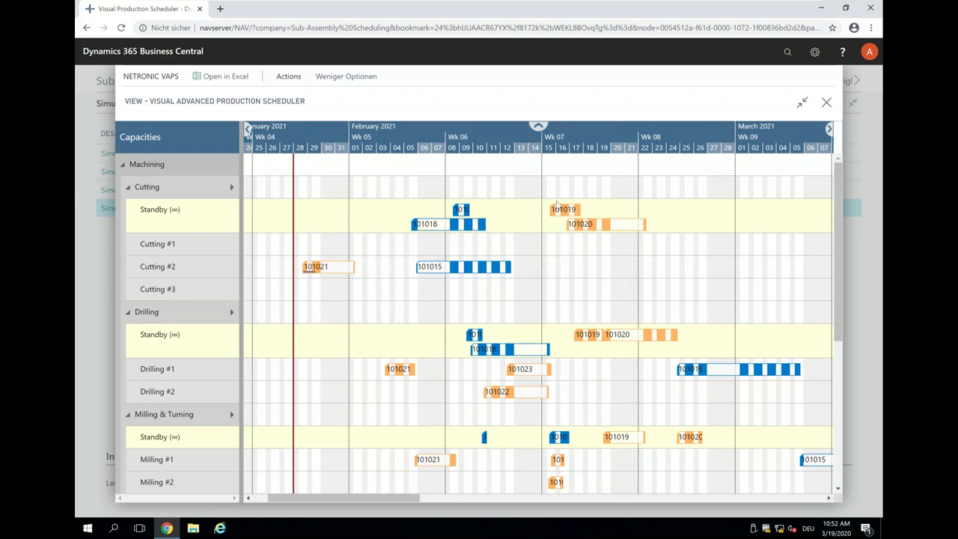
{"action": "left_click", "coordinate": [289, 78]}
{"action": "left_click", "coordinate": [231, 97]}
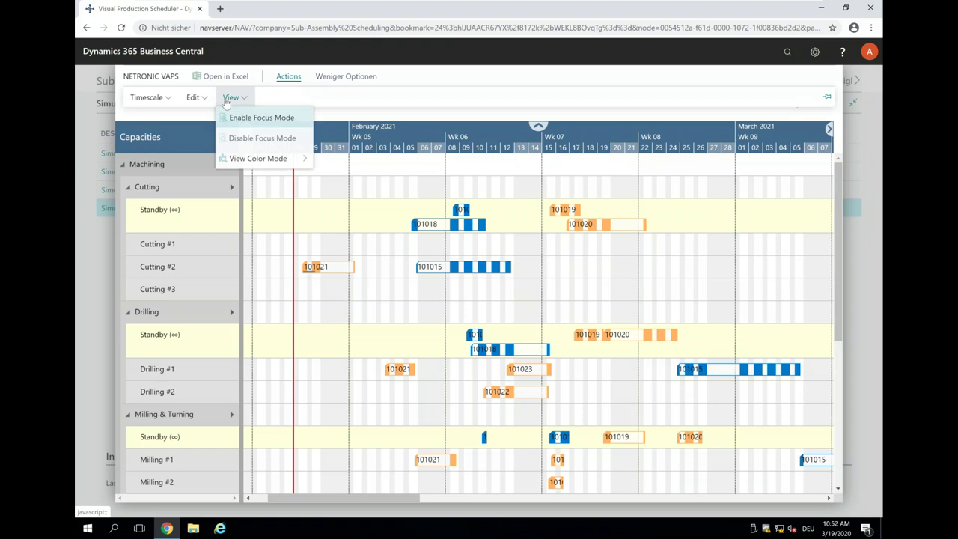
{"action": "mouse_move", "coordinate": [247, 163]}
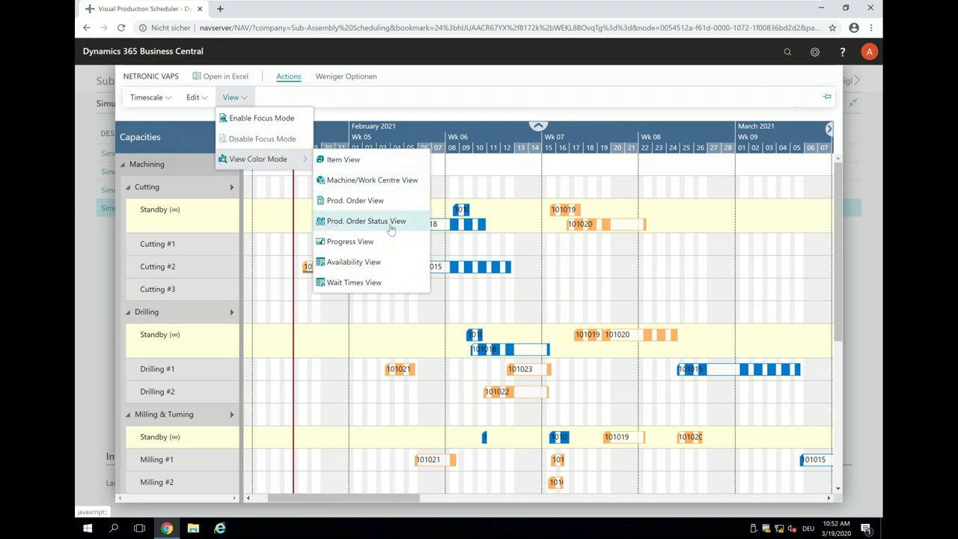
{"action": "left_click", "coordinate": [349, 208]}
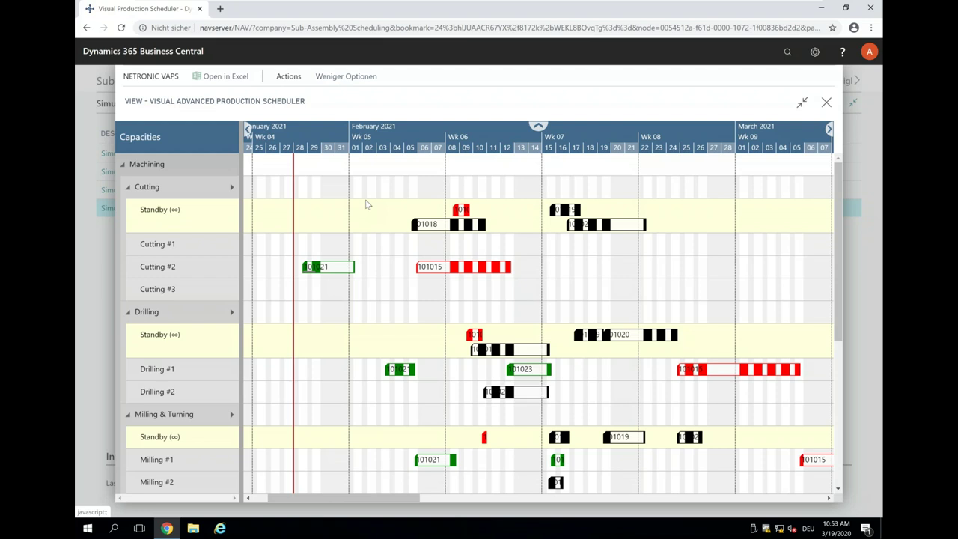
{"action": "scroll", "coordinate": [532, 234], "scroll_direction": "down", "scroll_amount": 3}
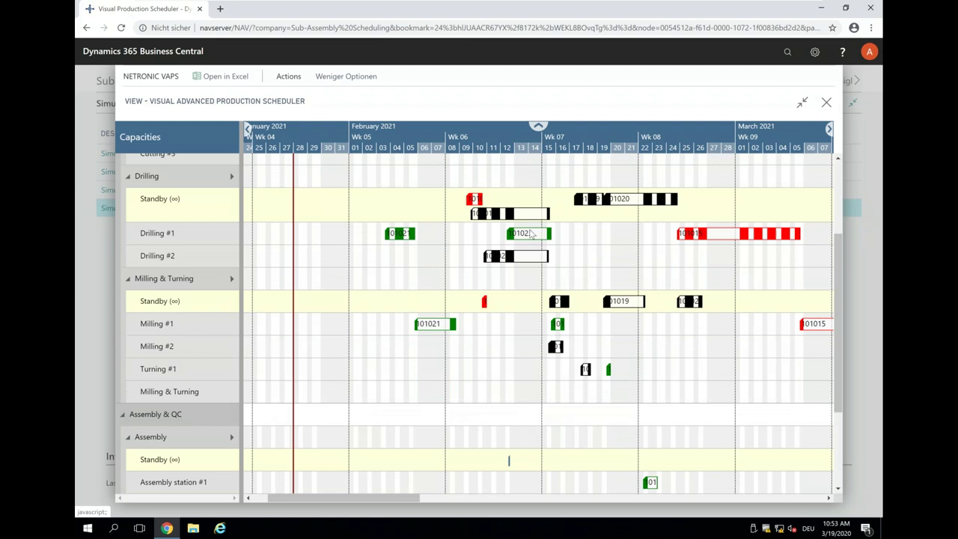
{"action": "scroll", "coordinate": [363, 288], "scroll_direction": "up", "scroll_amount": 3}
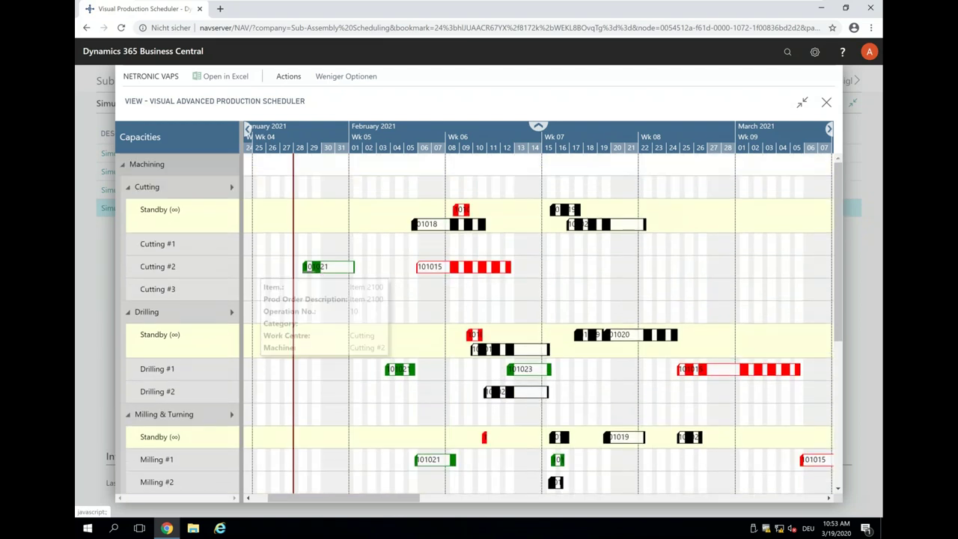
Step: Apply the alternative routing to the red Item 2100 order's standby cutting operation and check its linked drilling, milling and assembly operations
{"action": "left_click", "coordinate": [461, 210]}
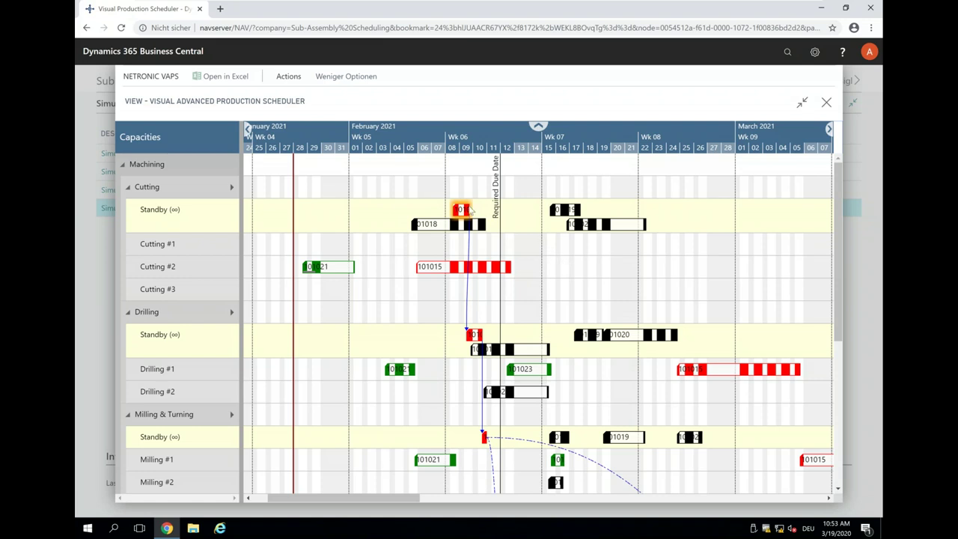
{"action": "mouse_move", "coordinate": [466, 207]}
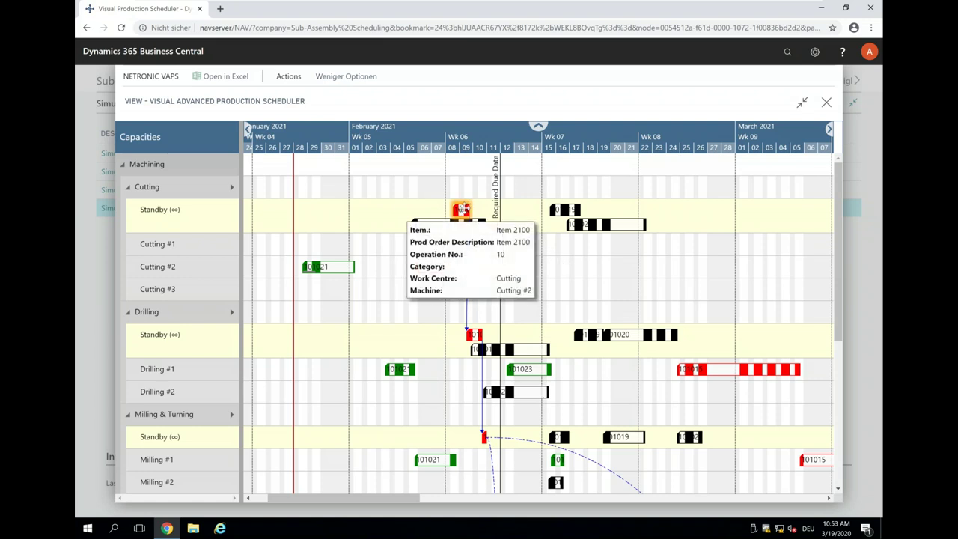
{"action": "right_click", "coordinate": [465, 209]}
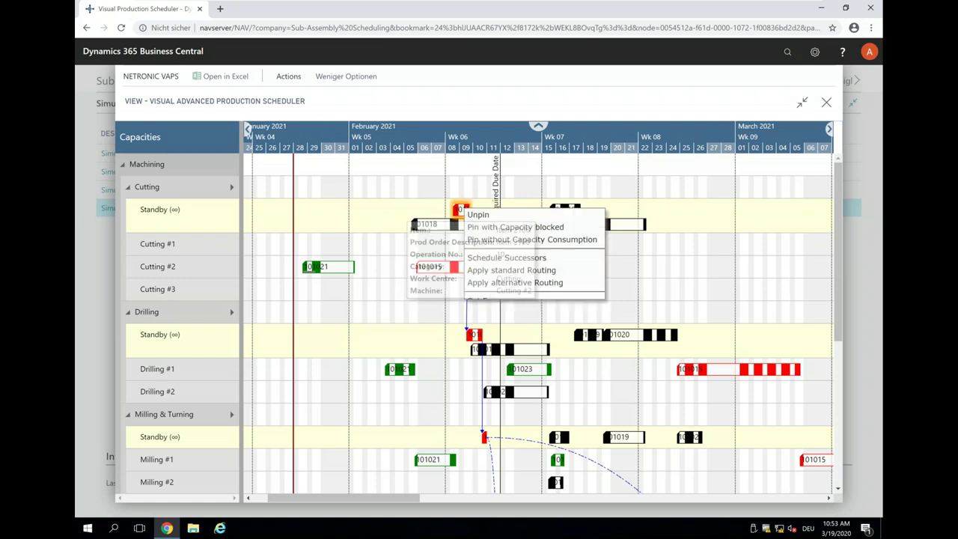
{"action": "left_click", "coordinate": [515, 282]}
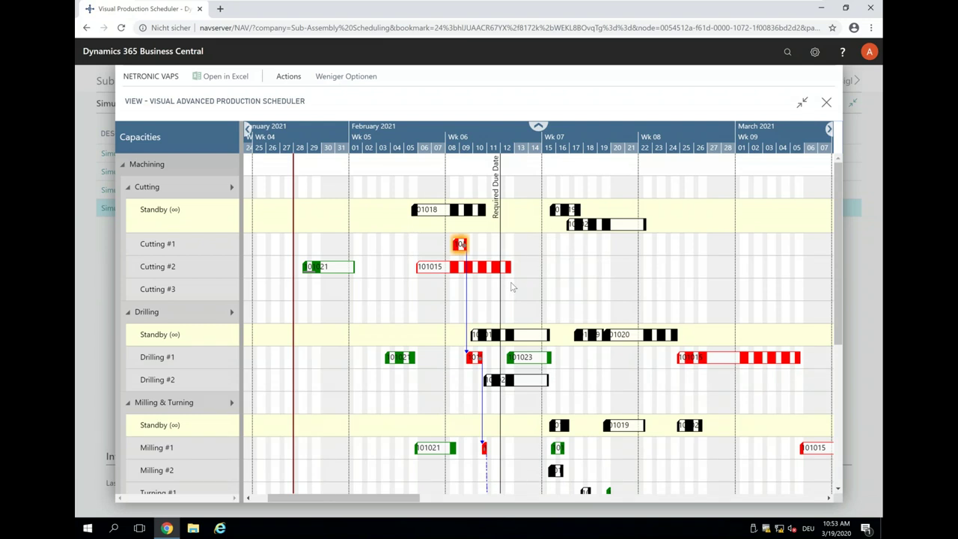
{"action": "scroll", "coordinate": [512, 287], "scroll_direction": "down", "scroll_amount": 5}
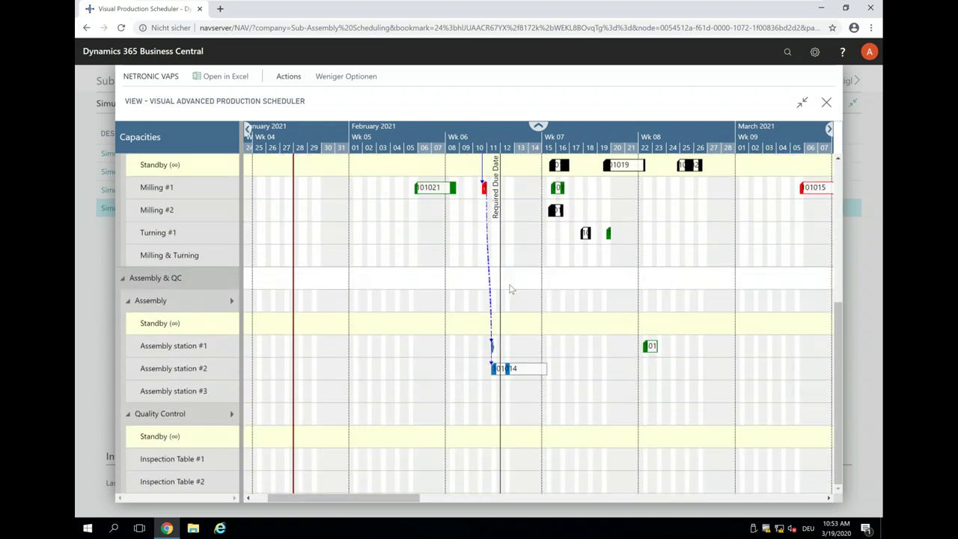
{"action": "scroll", "coordinate": [511, 289], "scroll_direction": "up", "scroll_amount": 5}
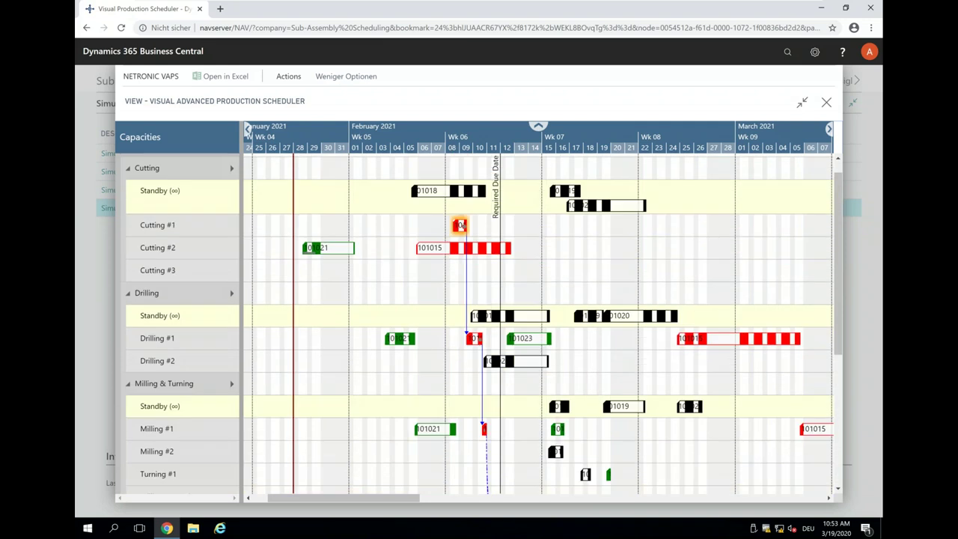
Step: Apply the alternative routing to the black Item 2100 order's cutting operation that starts on standby in early February
{"action": "left_click", "coordinate": [426, 210]}
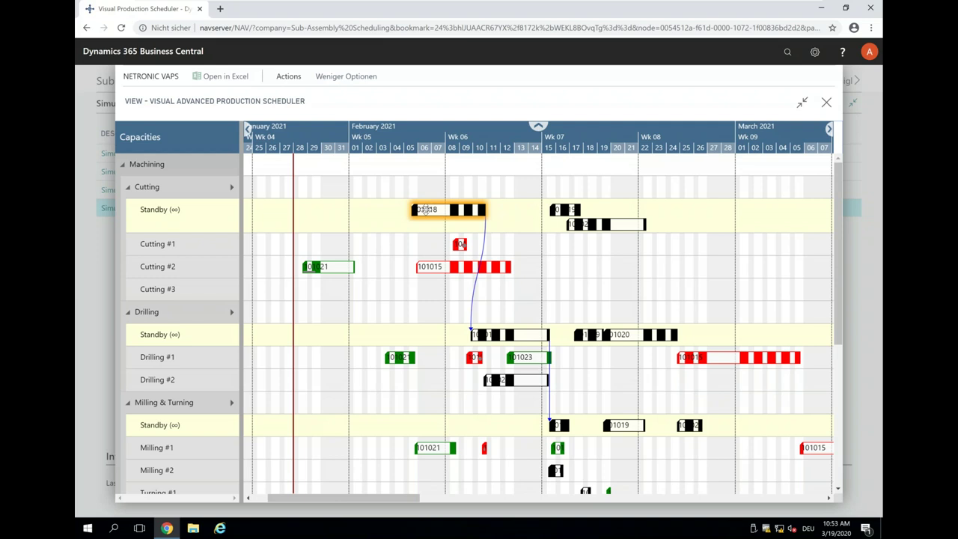
{"action": "right_click", "coordinate": [425, 209]}
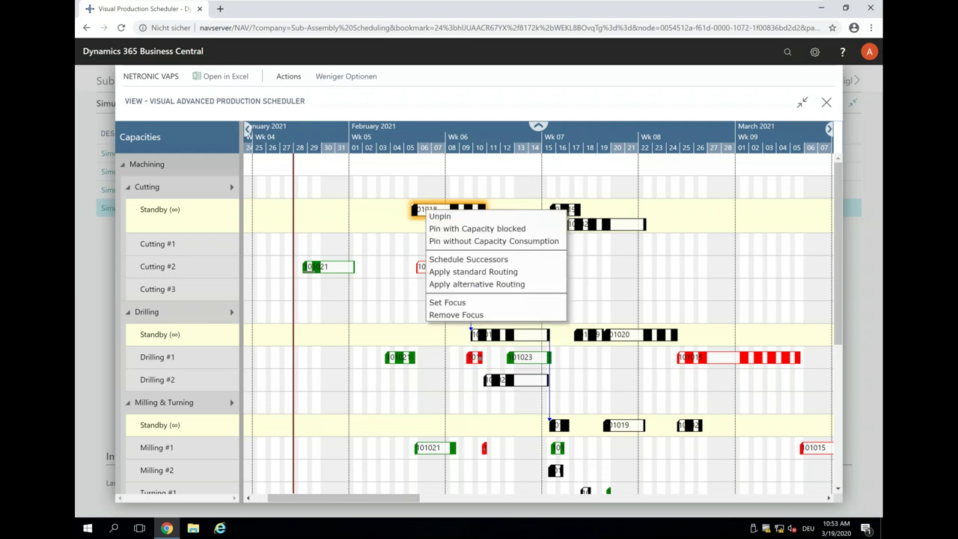
{"action": "left_click", "coordinate": [479, 284]}
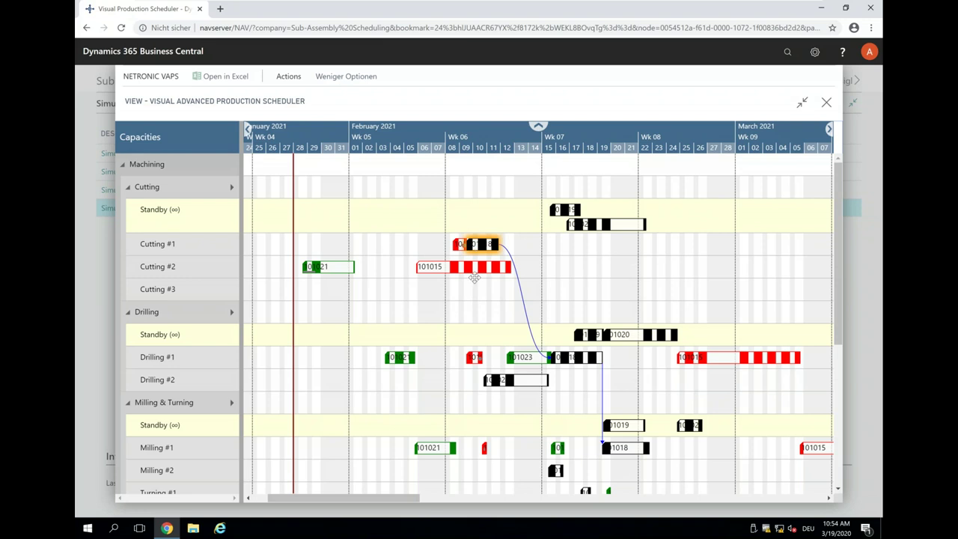
Step: Try moving the black Item 2100 order's cutting operation from Cutting #1 to Cutting #3, and undo the move
{"action": "left_click_drag", "start_coordinate": [474, 244], "coordinate": [474, 285]}
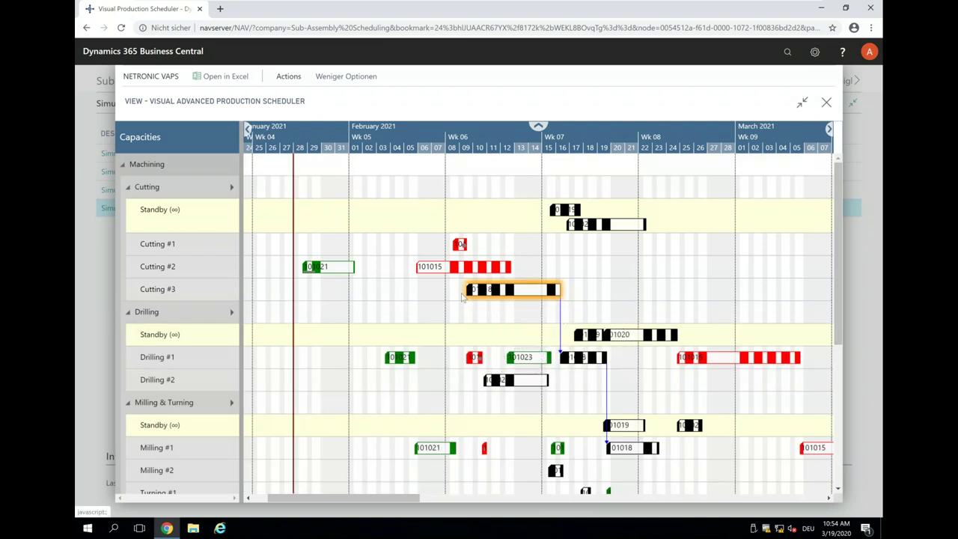
{"action": "left_click", "coordinate": [289, 78]}
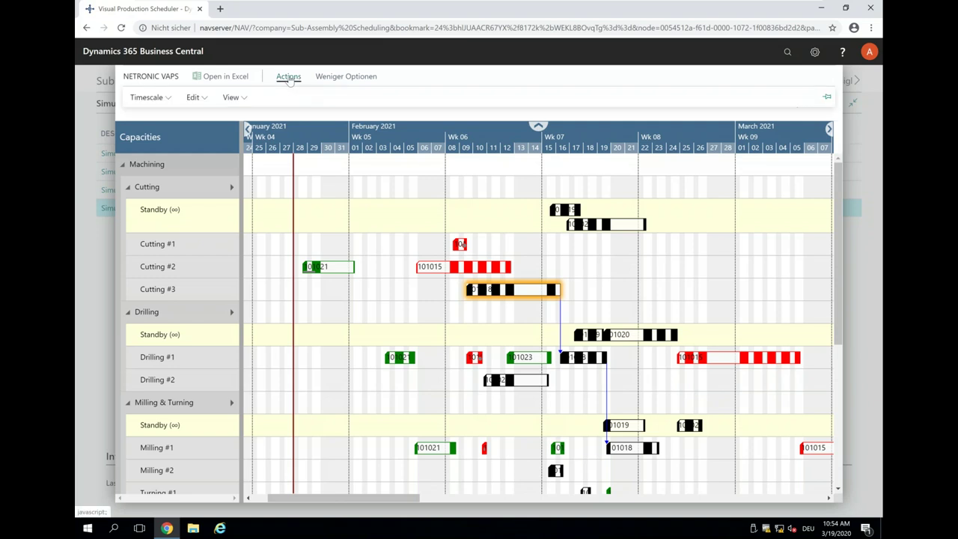
{"action": "left_click", "coordinate": [195, 97]}
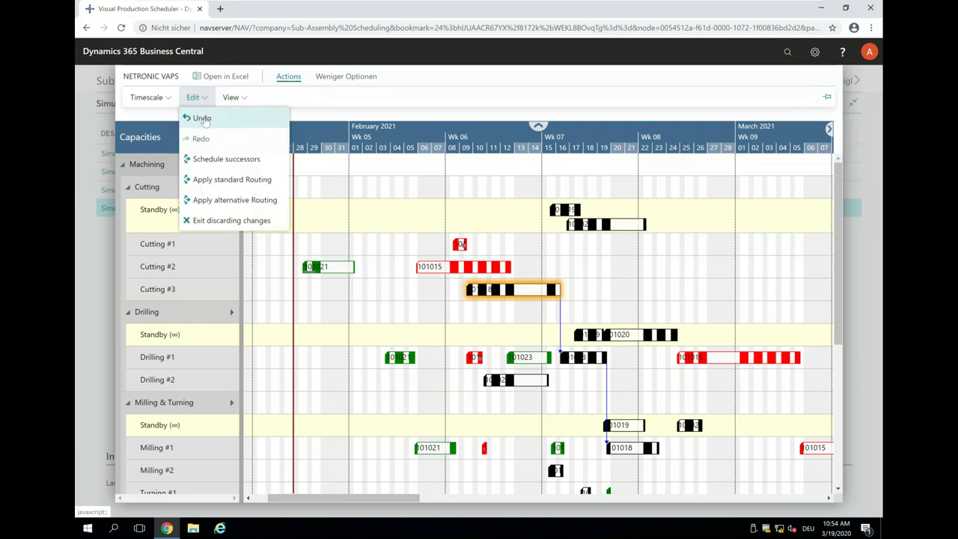
{"action": "left_click", "coordinate": [201, 118]}
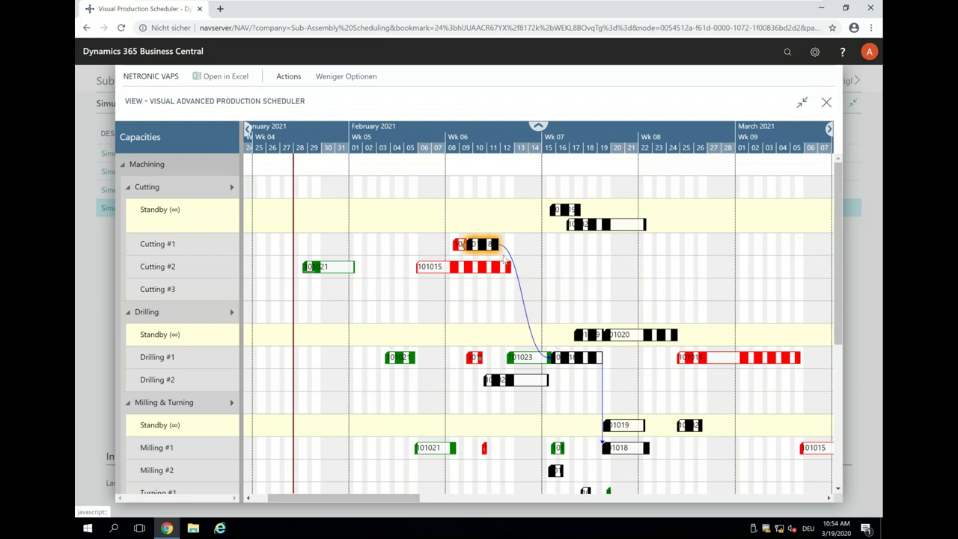
Step: Apply the alternative routing to the black standby cutting operation that starts on 15 February
{"action": "left_click", "coordinate": [558, 211]}
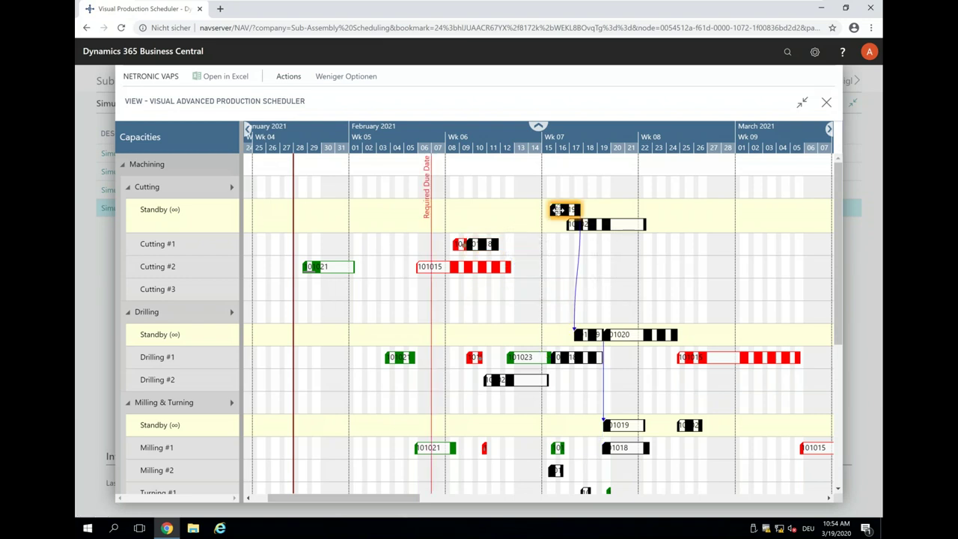
{"action": "right_click", "coordinate": [558, 210]}
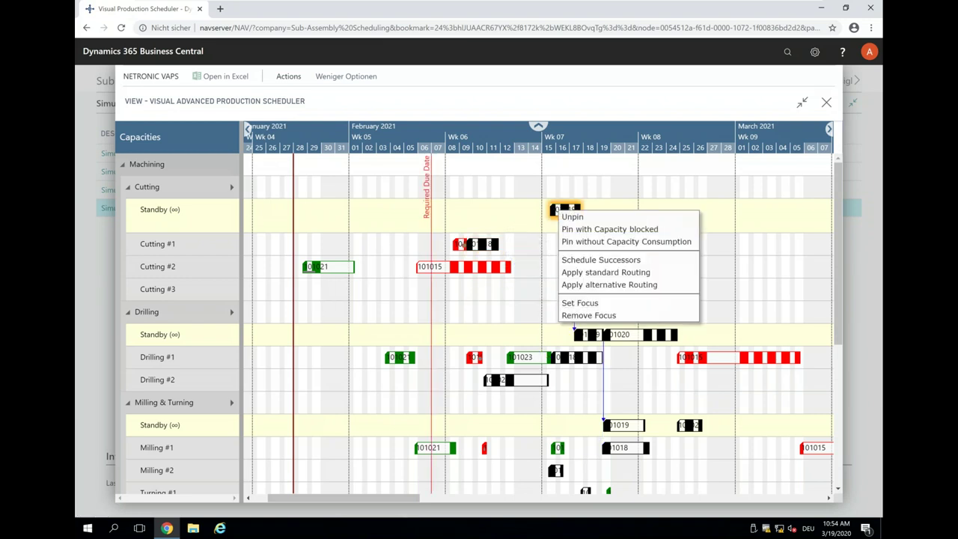
{"action": "left_click", "coordinate": [590, 284]}
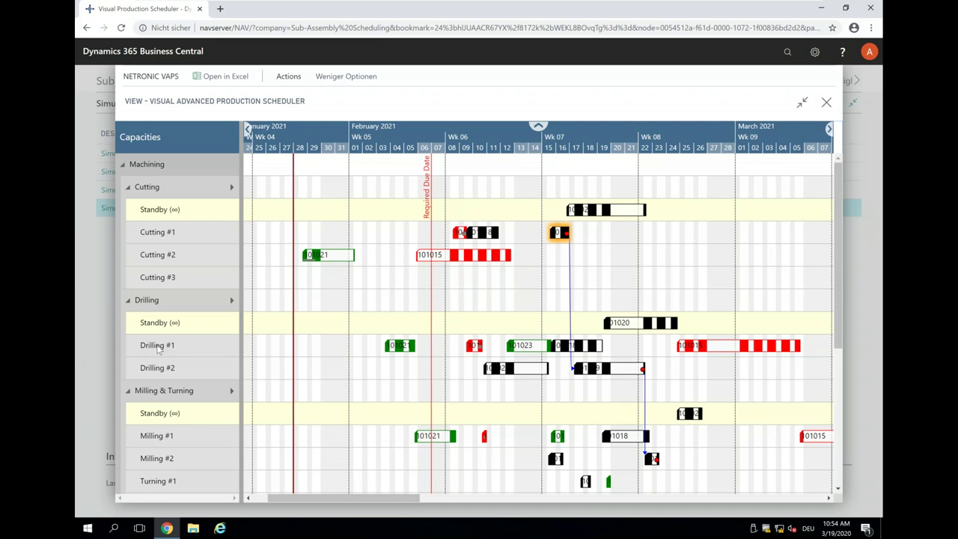
Step: Postpone the black Item 2100 order's operation on Drilling #1 to start about 18 February, and view its firm planned production order card
{"action": "left_click", "coordinate": [569, 345]}
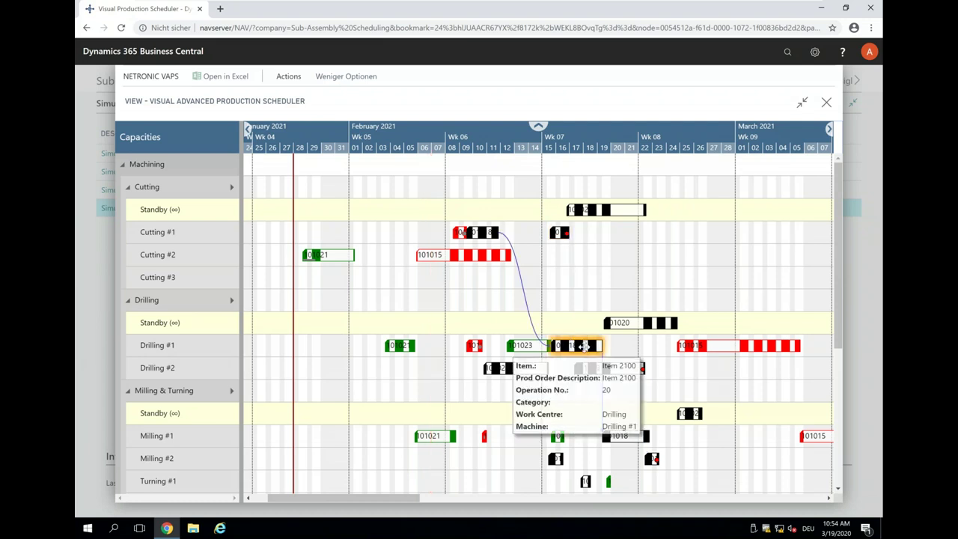
{"action": "left_click_drag", "start_coordinate": [571, 345], "coordinate": [618, 349]}
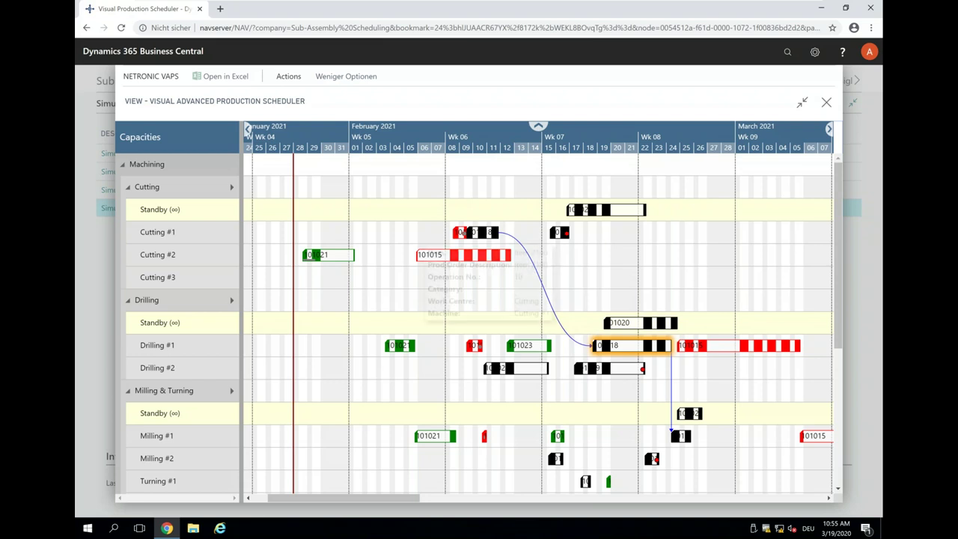
{"action": "double_click", "coordinate": [491, 257]}
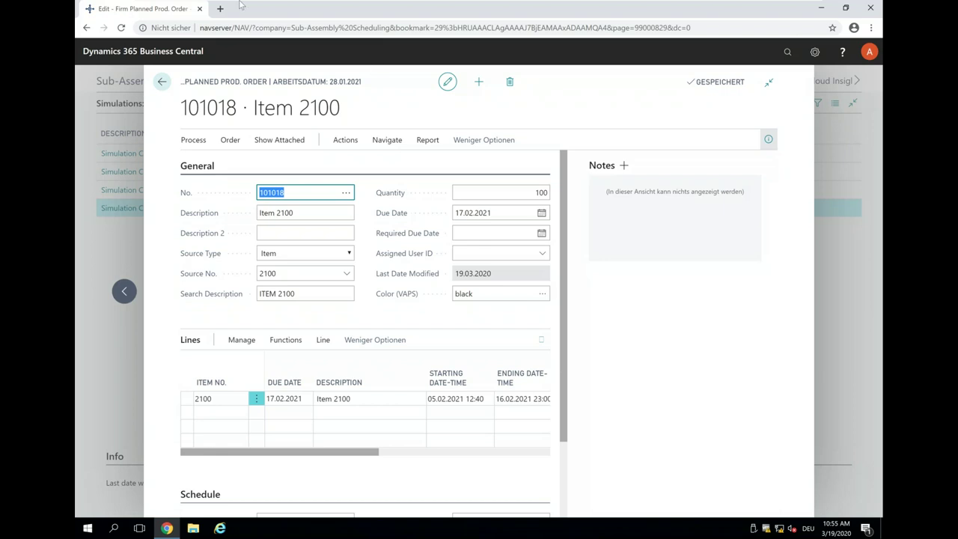
{"action": "left_click", "coordinate": [163, 82]}
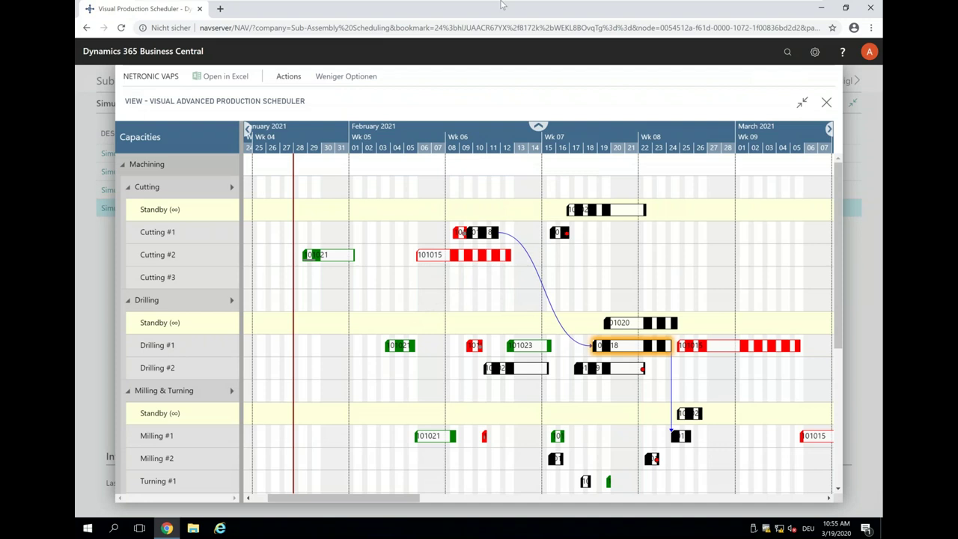
Step: Switch to the PowerPoint webinar presentation and go to slide 18, "Weitergehende Planungsoptionen – gezeigt am VAPS"
{"action": "mouse_move", "coordinate": [501, 3]}
{"action": "left_click", "coordinate": [786, 10]}
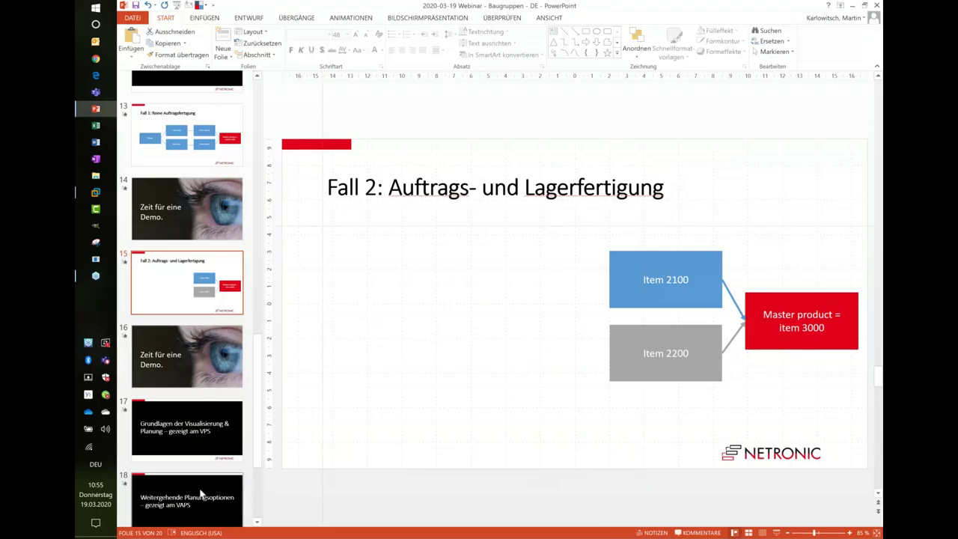
{"action": "left_click", "coordinate": [201, 503]}
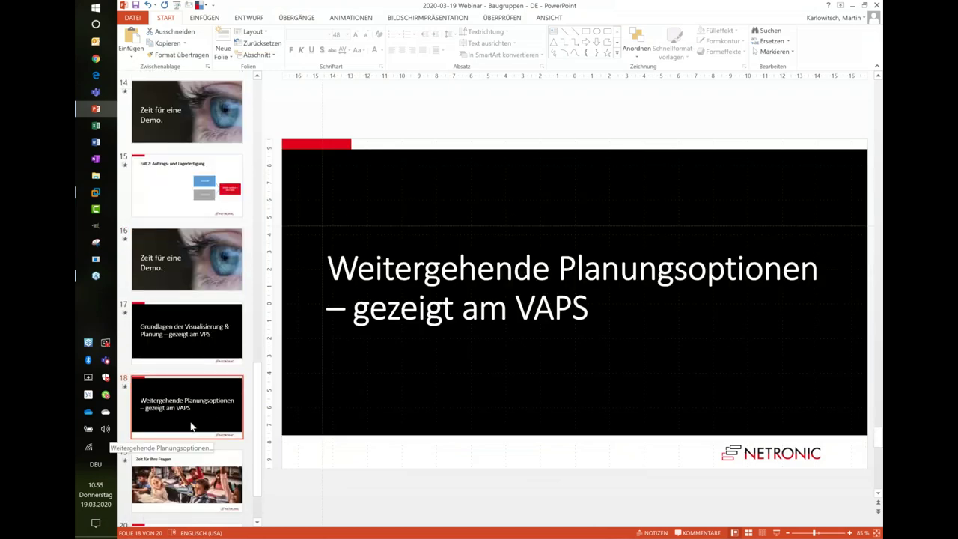